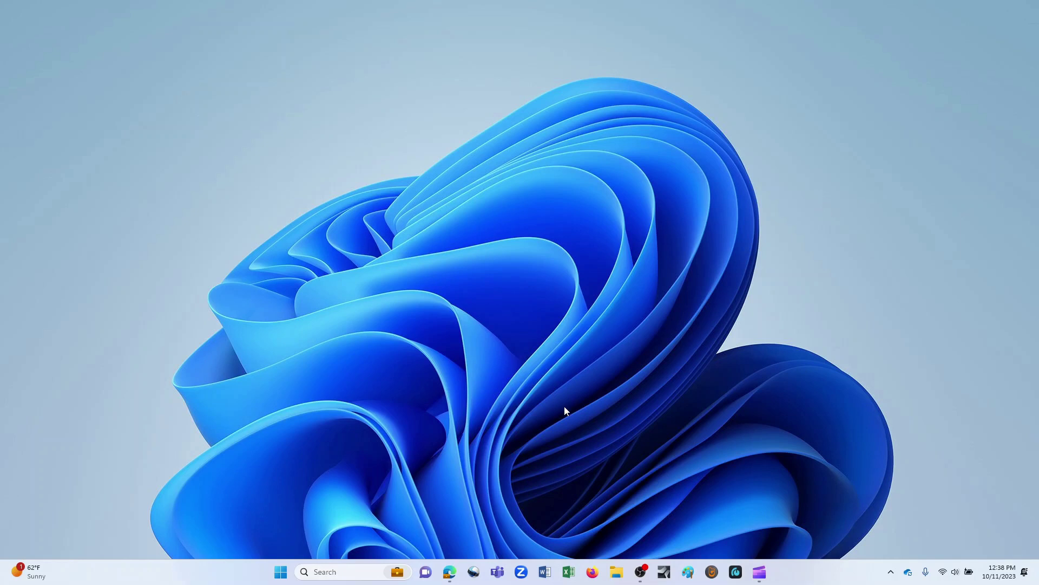
# - View the Clipchamp Store page in Edge, then launch the Clipchamp desktop app to its sign-in screen
pyautogui.click(450, 573)
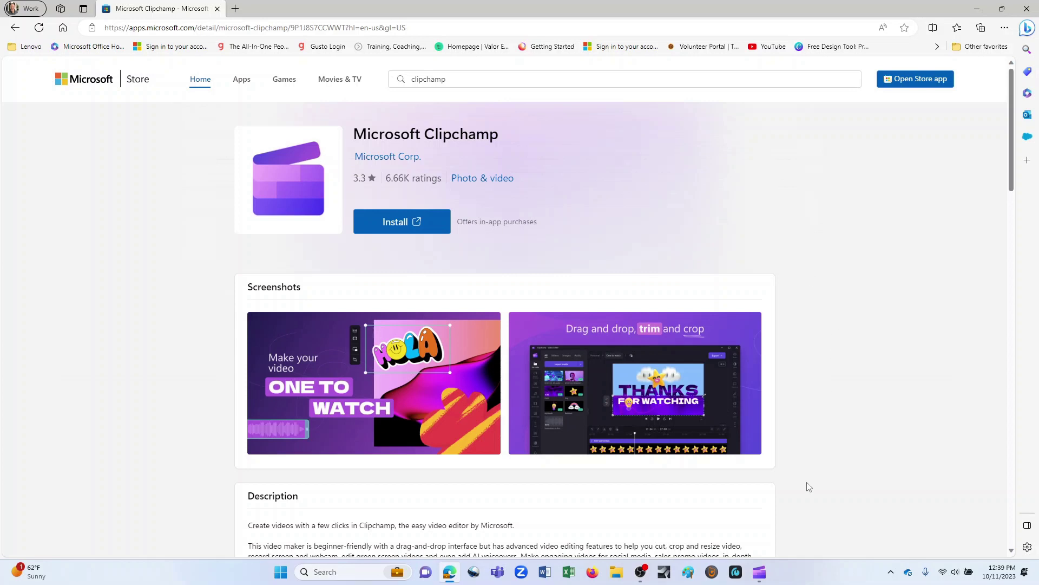
pyautogui.click(761, 578)
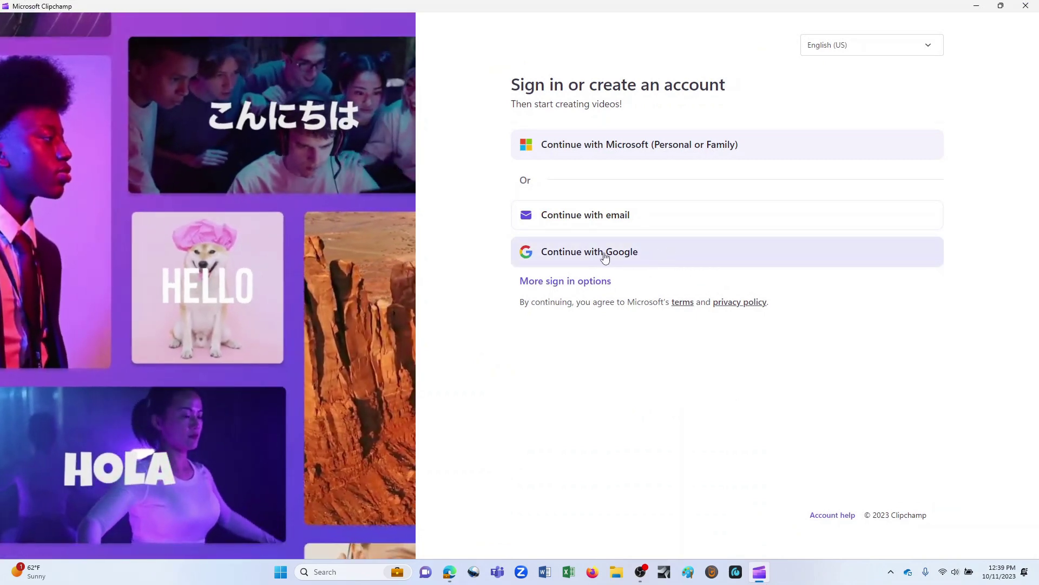
# - Sign in to Clipchamp with the Continue with Google option
pyautogui.click(605, 256)
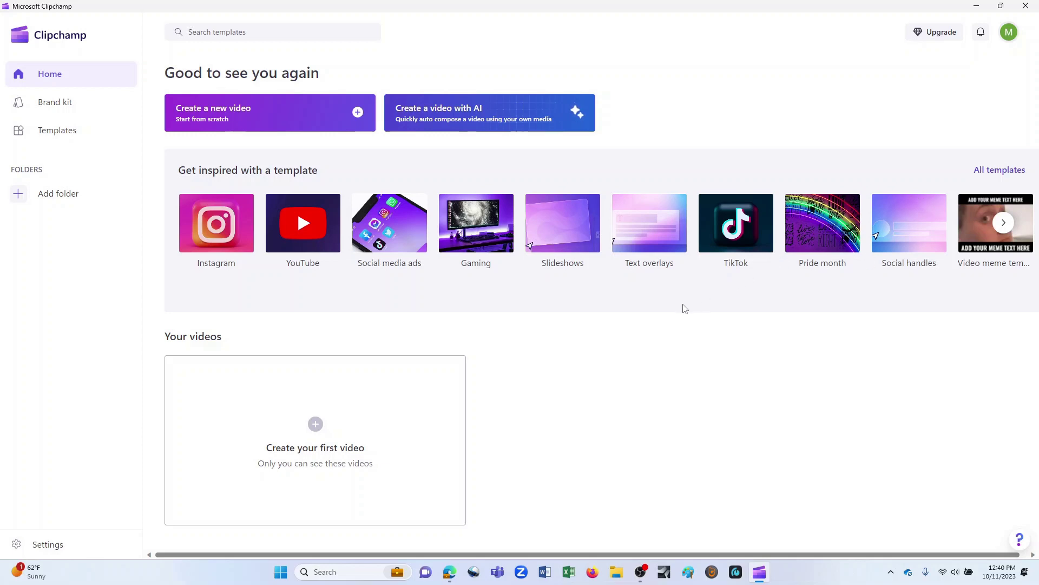
pyautogui.click(323, 438)
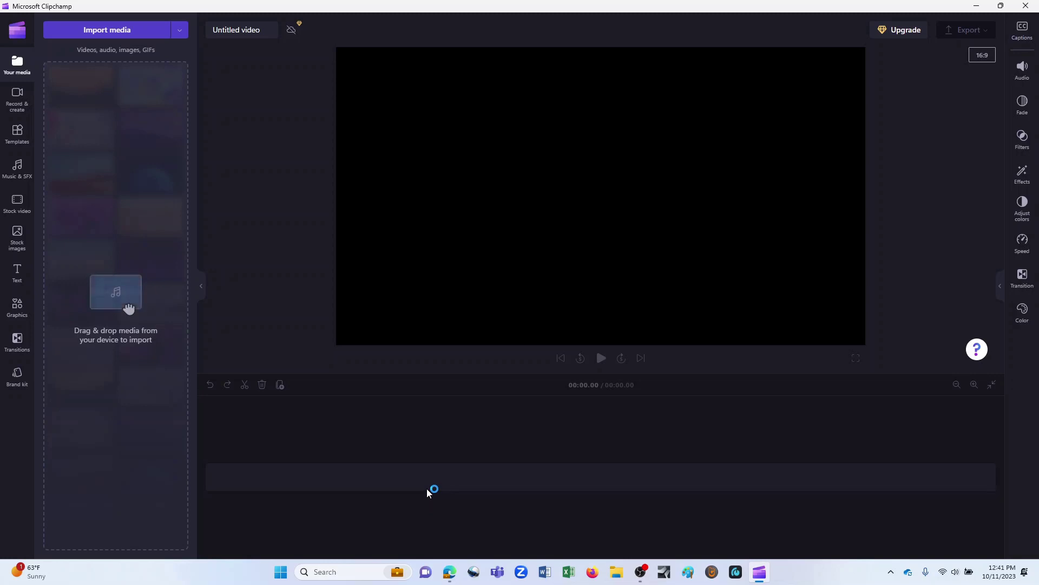
# - Import 20210703_105500, then 20210703_112626, 20210703_114918 and 20210703_114936 into the media library
pyautogui.click(134, 33)
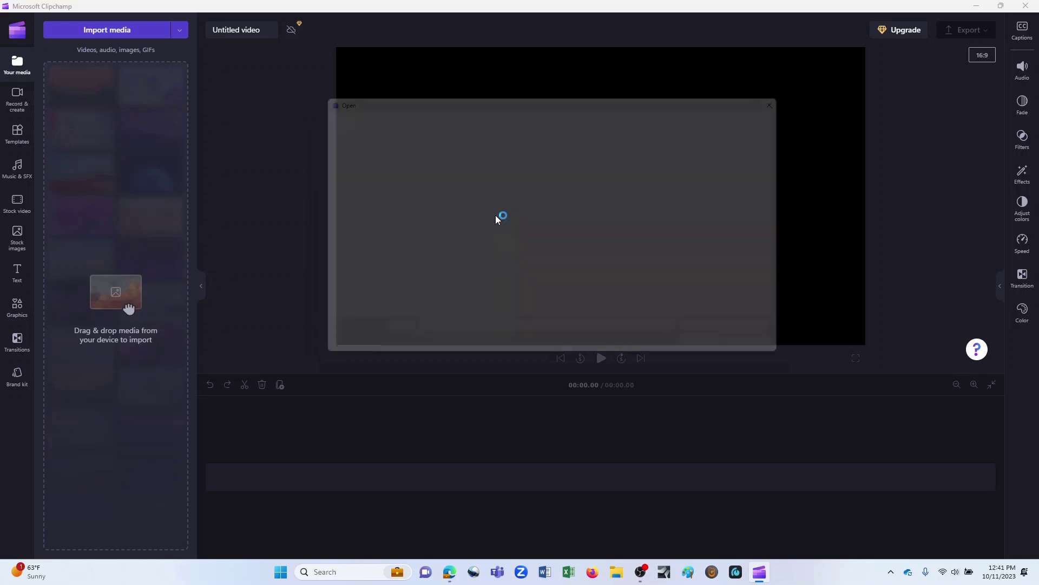
pyautogui.click(489, 155)
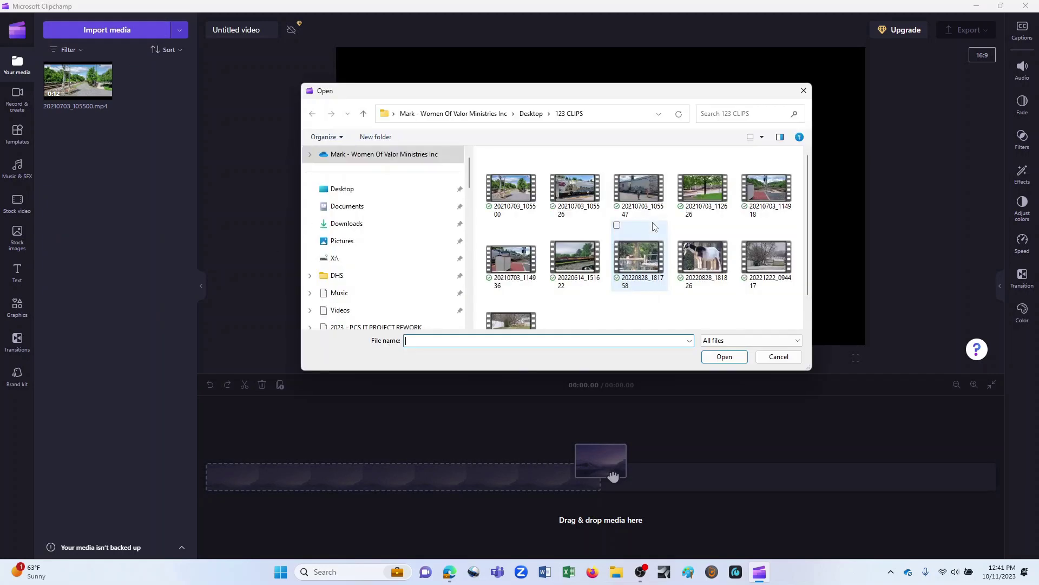
pyautogui.click(681, 154)
pyautogui.click(745, 153)
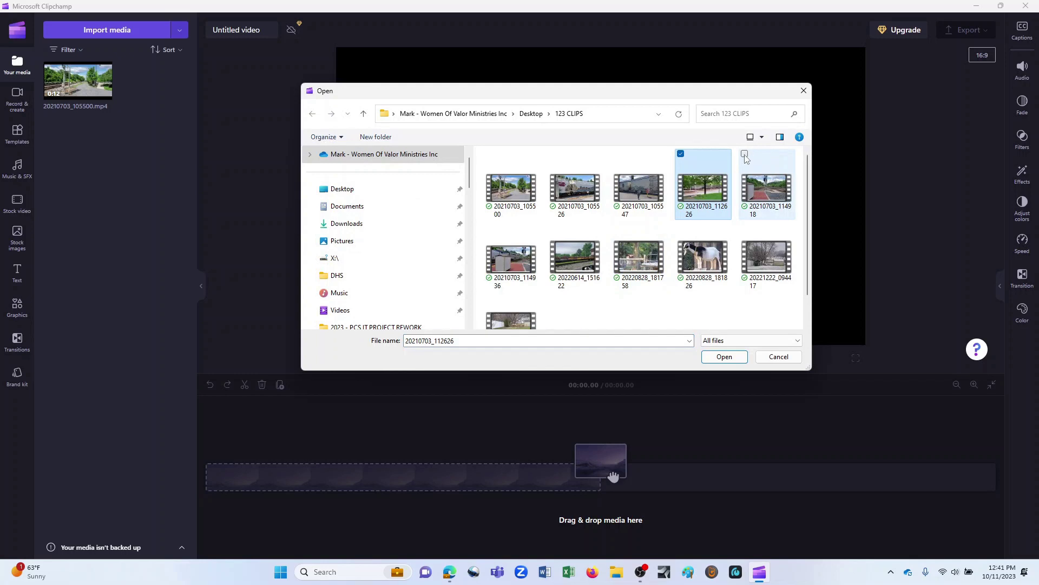
pyautogui.click(489, 225)
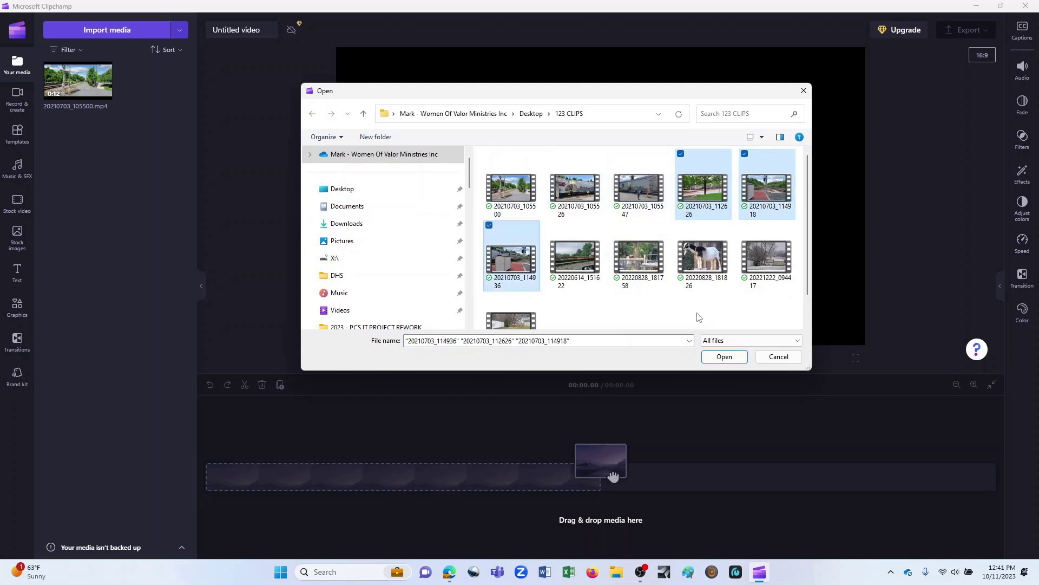
pyautogui.click(728, 356)
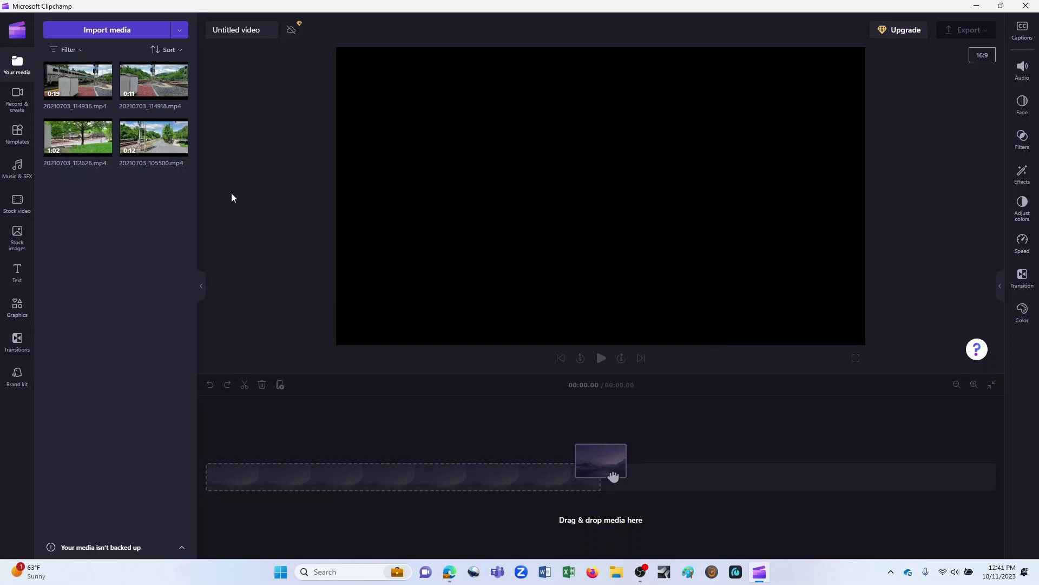
# - Place 20210703_114918.mp4 on the timeline and dismiss the matched-dimensions notice
pyautogui.moveTo(154, 88)
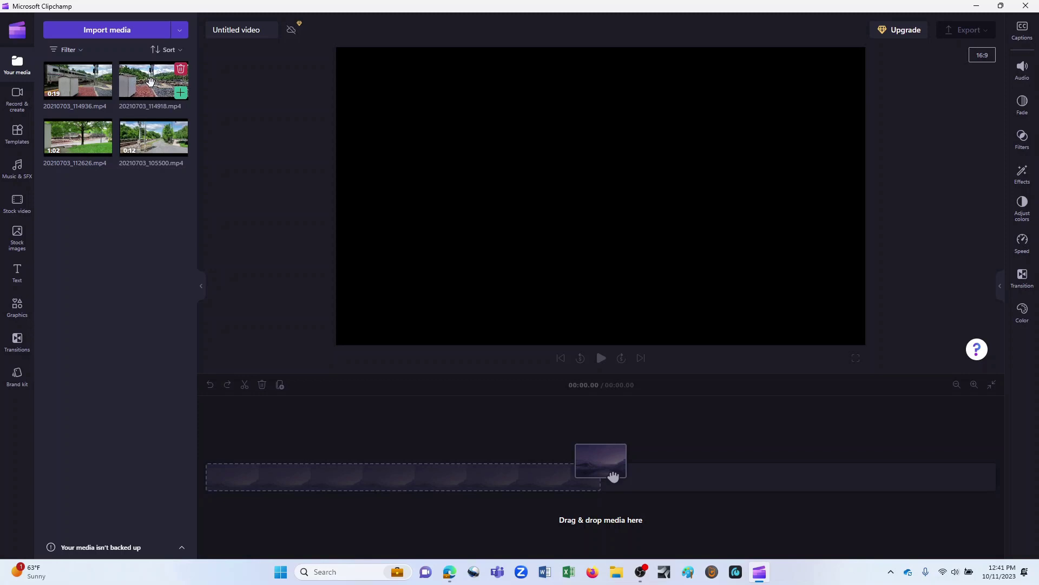
pyautogui.moveTo(151, 81); pyautogui.dragTo(253, 475)
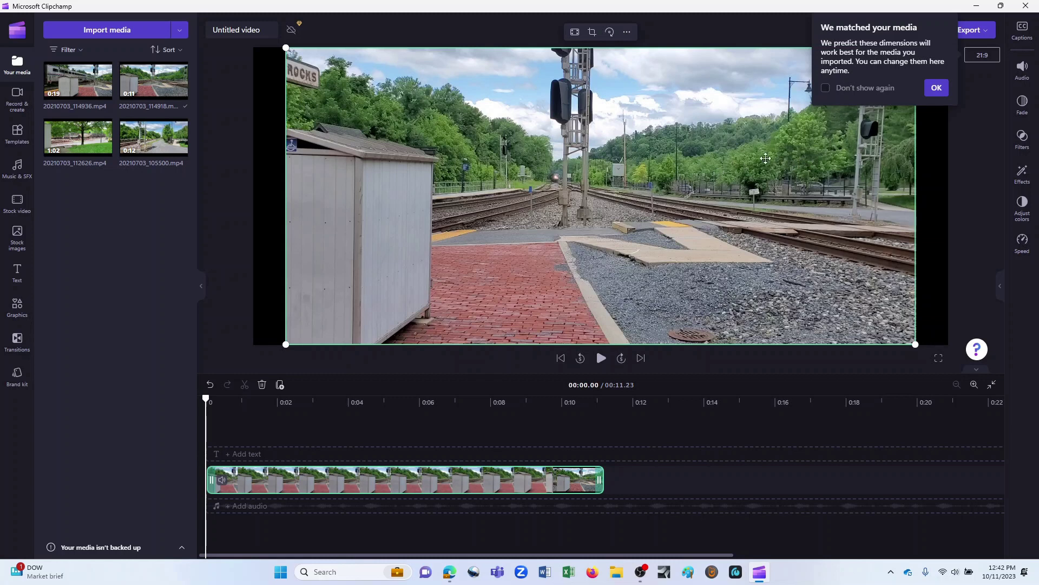
pyautogui.click(936, 87)
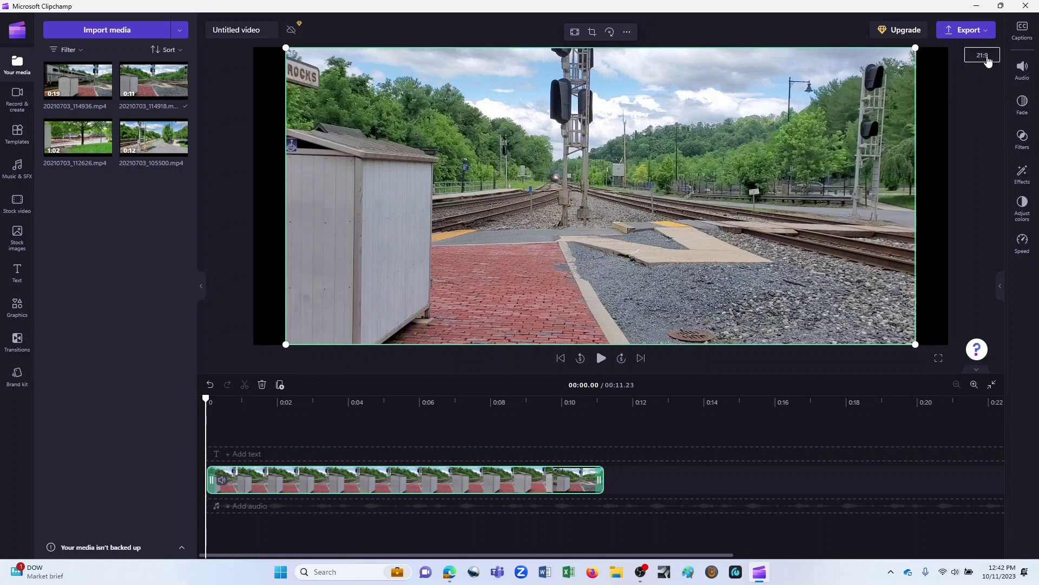
# - Switch the project aspect ratio from 21:9 to 16:9 widescreen
pyautogui.click(986, 57)
pyautogui.click(866, 102)
pyautogui.click(927, 91)
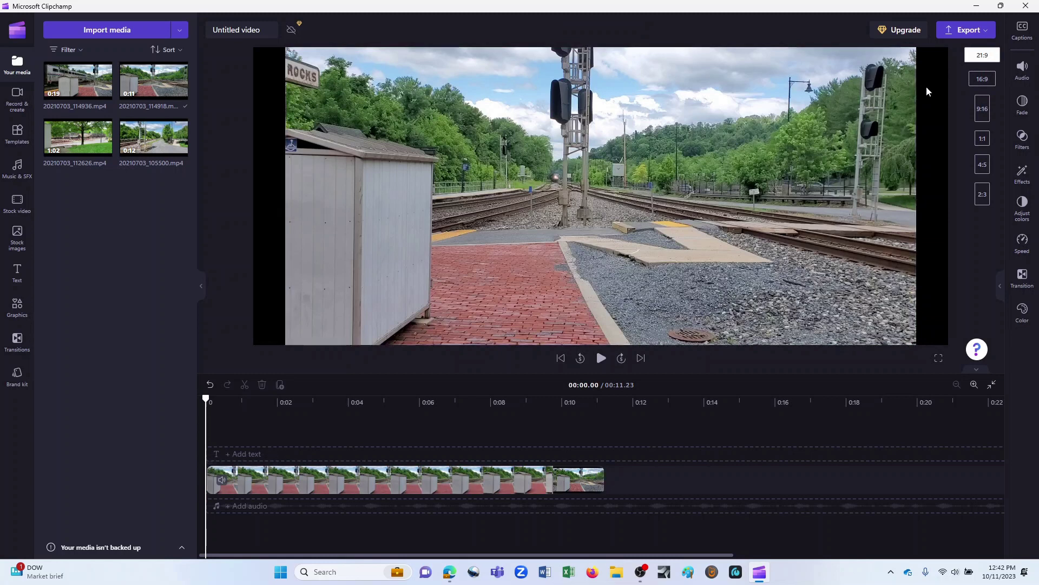
pyautogui.click(979, 80)
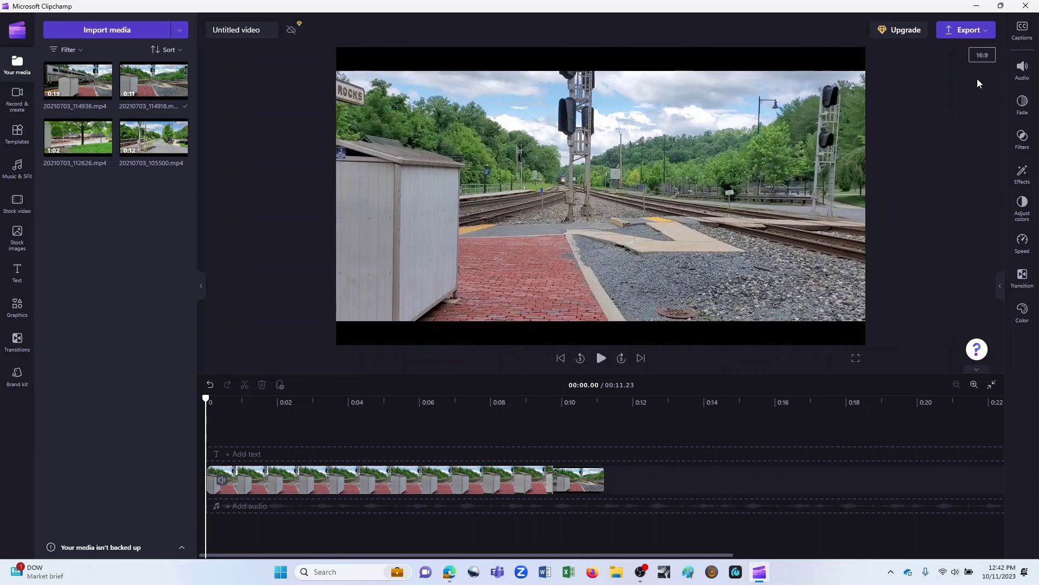
pyautogui.click(848, 151)
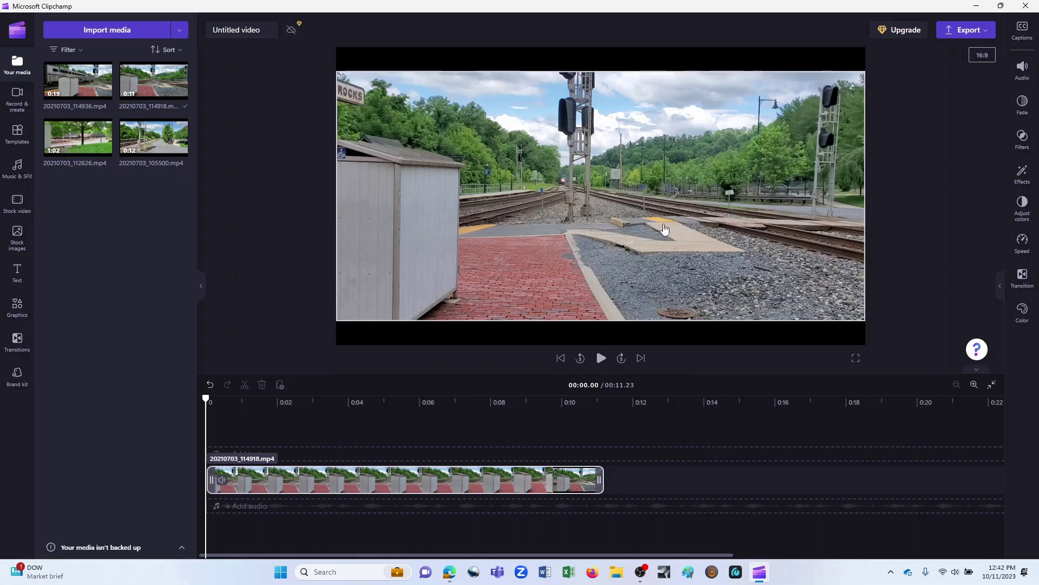
pyautogui.click(597, 339)
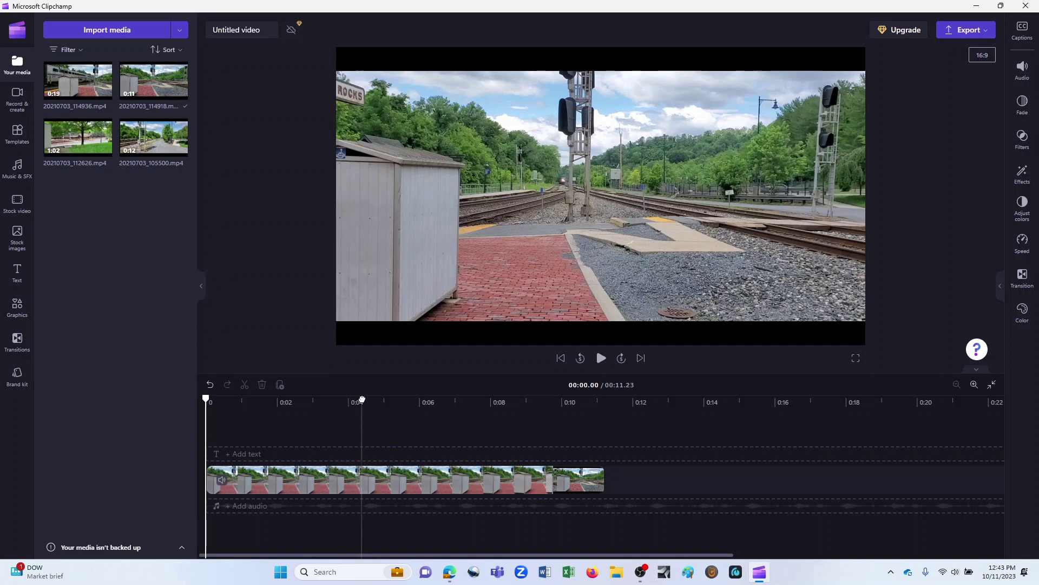
pyautogui.click(601, 358)
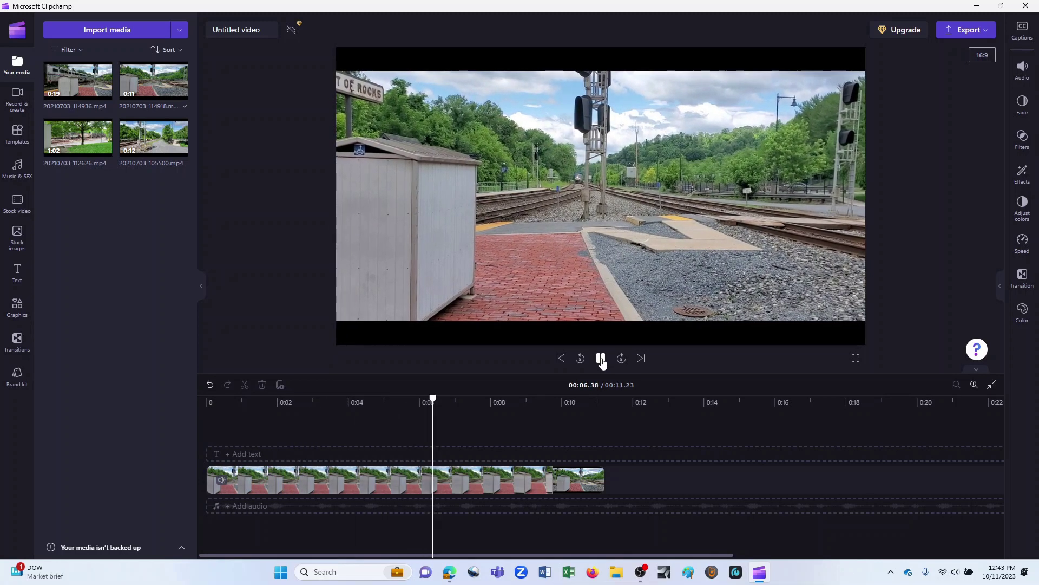
pyautogui.click(601, 358)
pyautogui.moveTo(447, 399); pyautogui.dragTo(423, 401)
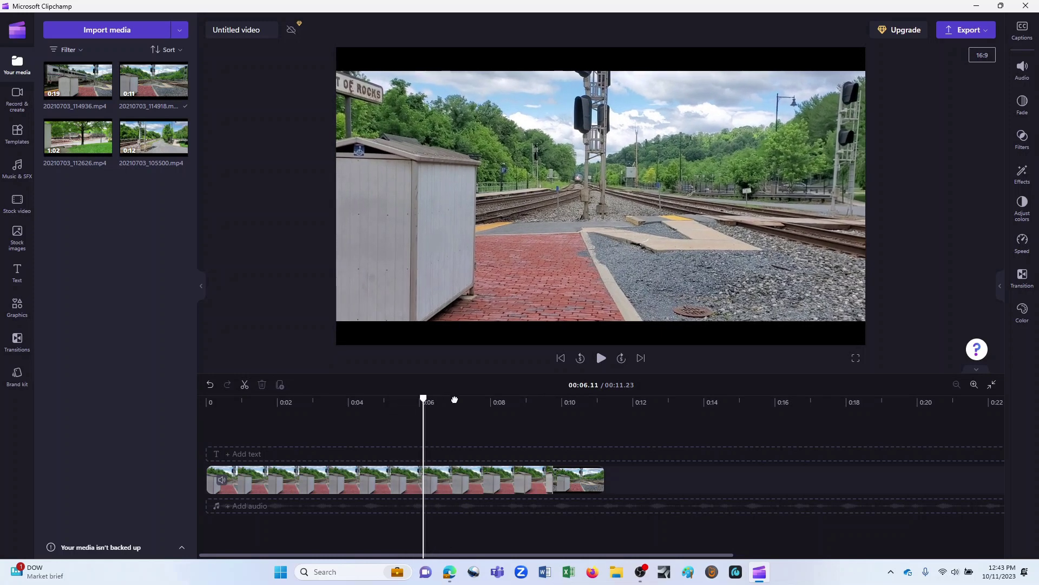
pyautogui.click(561, 359)
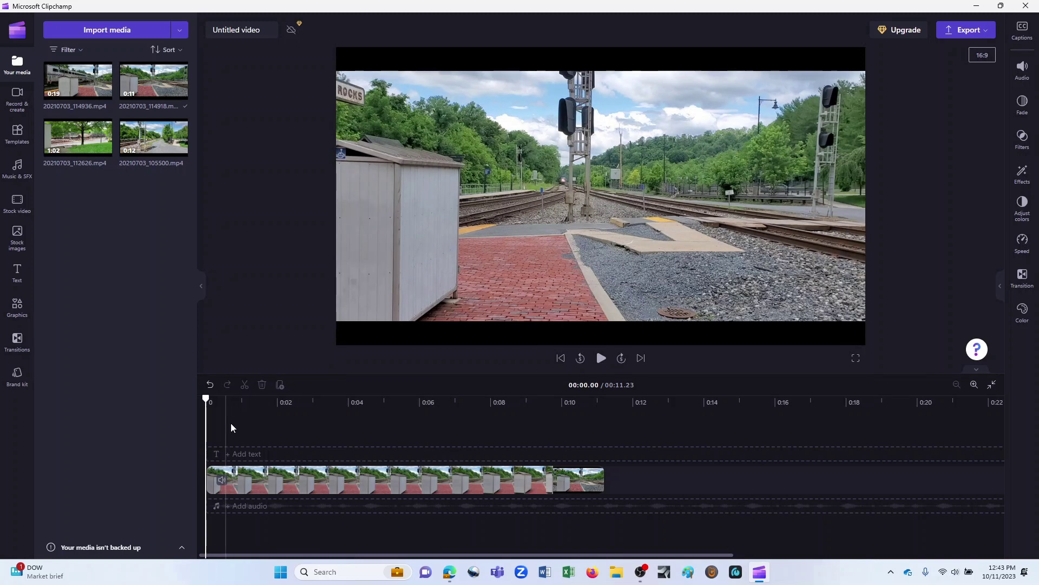
# - Show the Audio panel, select the clip to check its volume, then deselect it
pyautogui.click(1023, 72)
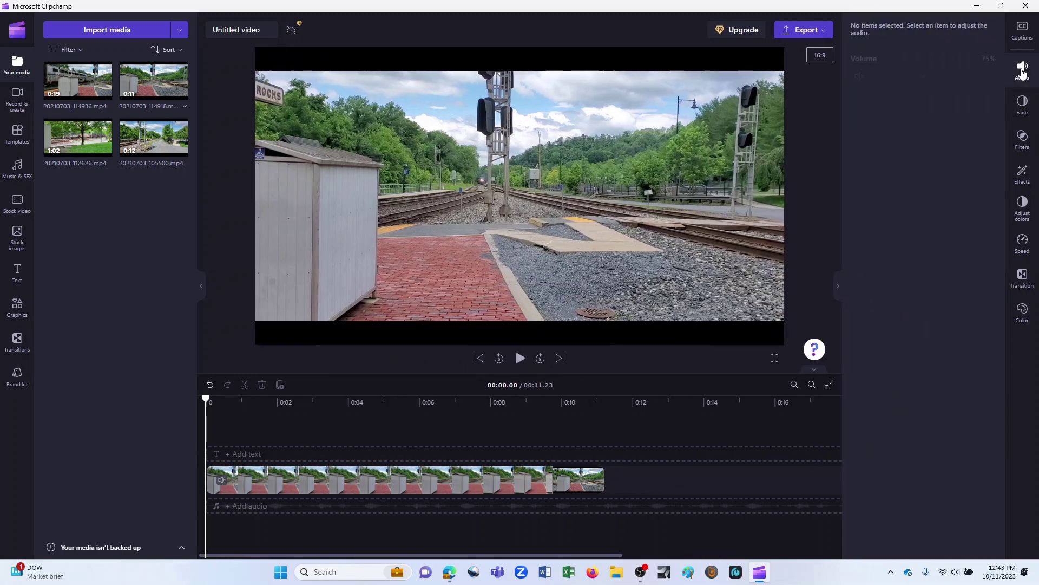
pyautogui.click(502, 485)
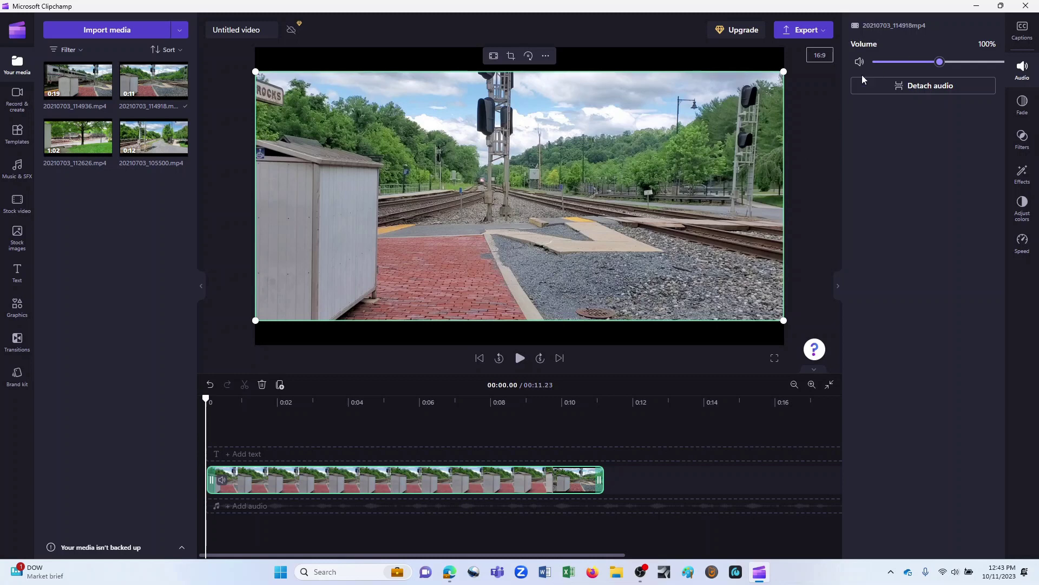
pyautogui.click(801, 196)
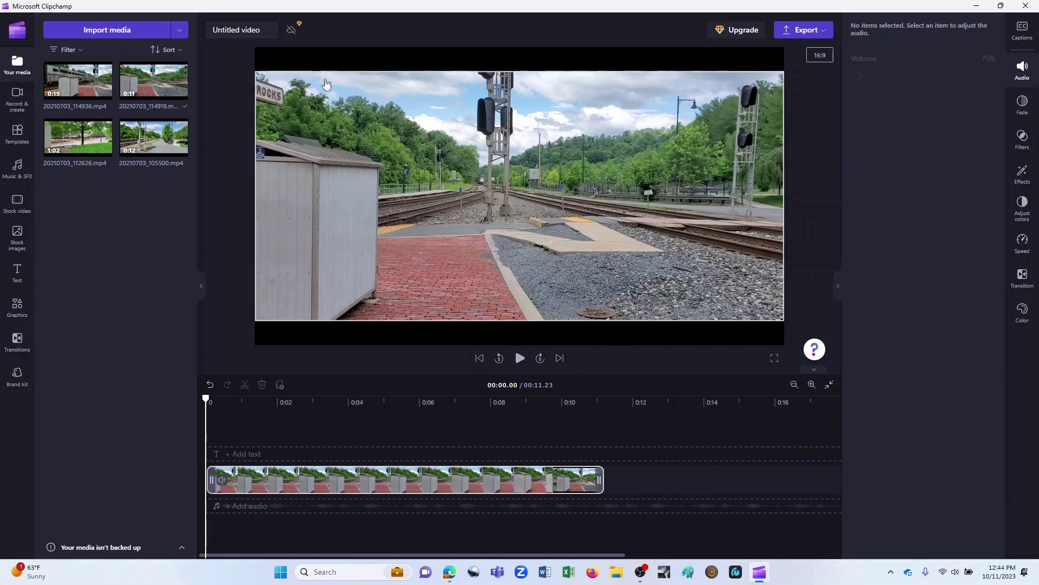
# - Add 20210703_114936.mp4 after the first clip and zoom the timeline to view both clips
pyautogui.moveTo(85, 79)
pyautogui.moveTo(85, 78); pyautogui.dragTo(711, 474)
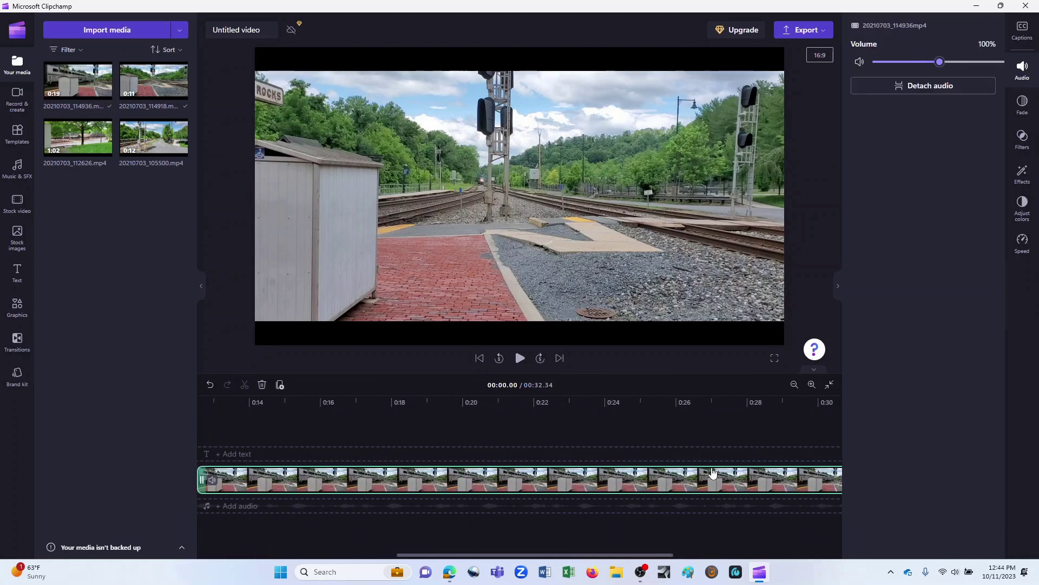
pyautogui.click(795, 385)
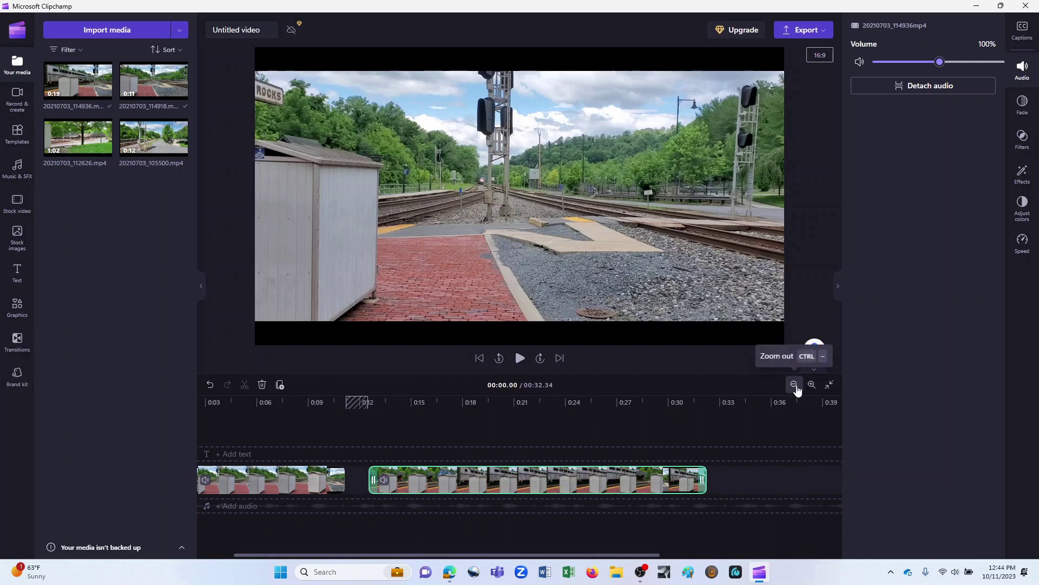
pyautogui.click(795, 385)
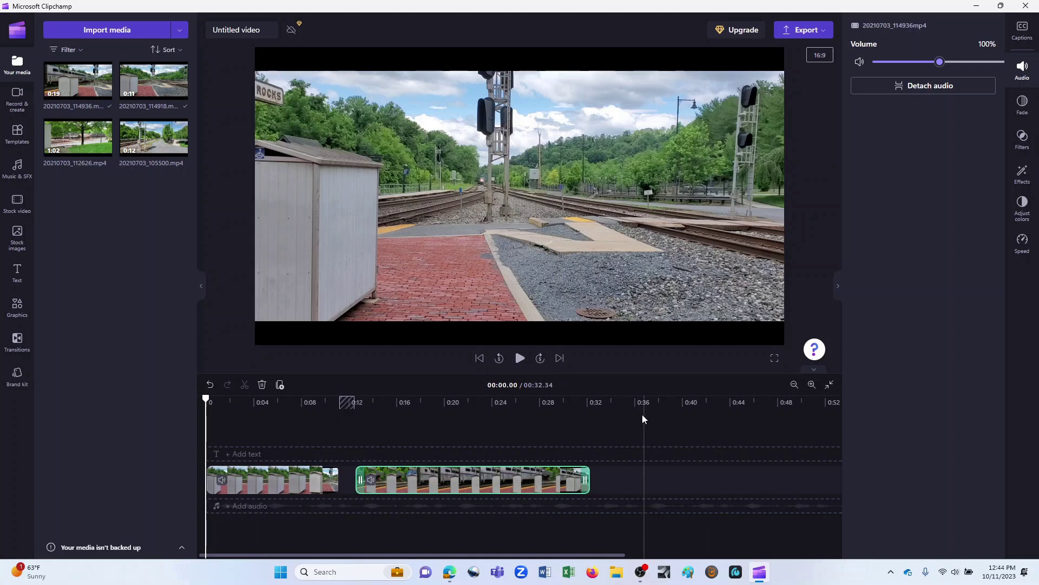
pyautogui.click(812, 385)
pyautogui.click(811, 384)
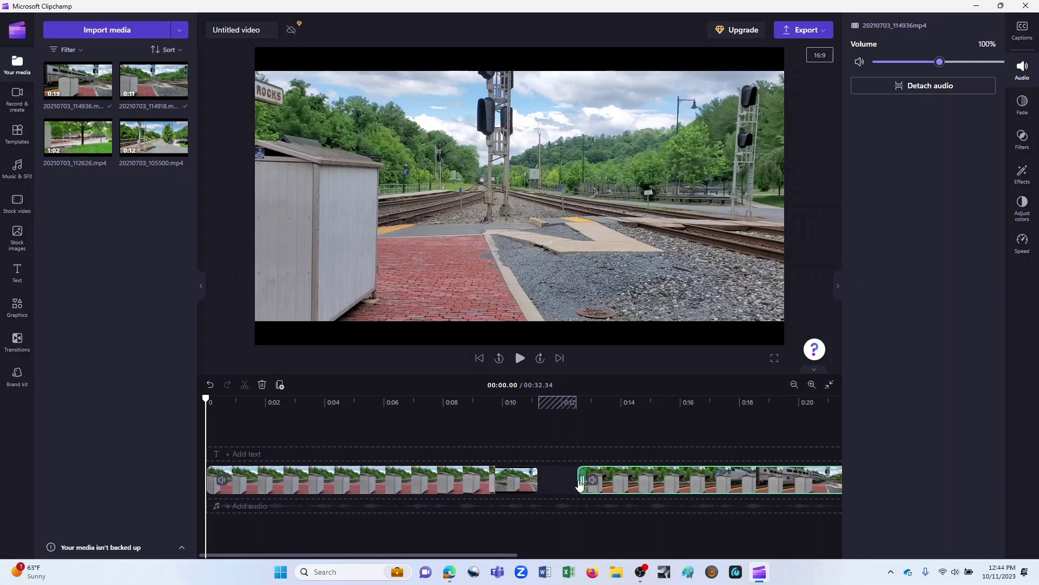
pyautogui.moveTo(559, 487)
# - Remove the gap between the two clips, bringing the video to 31.07 s
pyautogui.moveTo(696, 478); pyautogui.dragTo(654, 479)
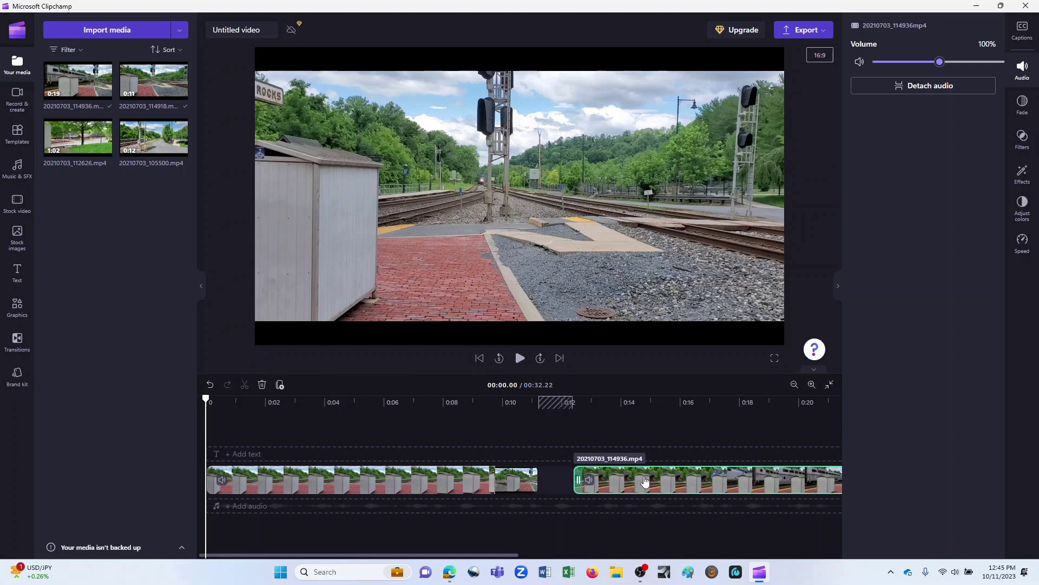
pyautogui.rightClick(641, 444)
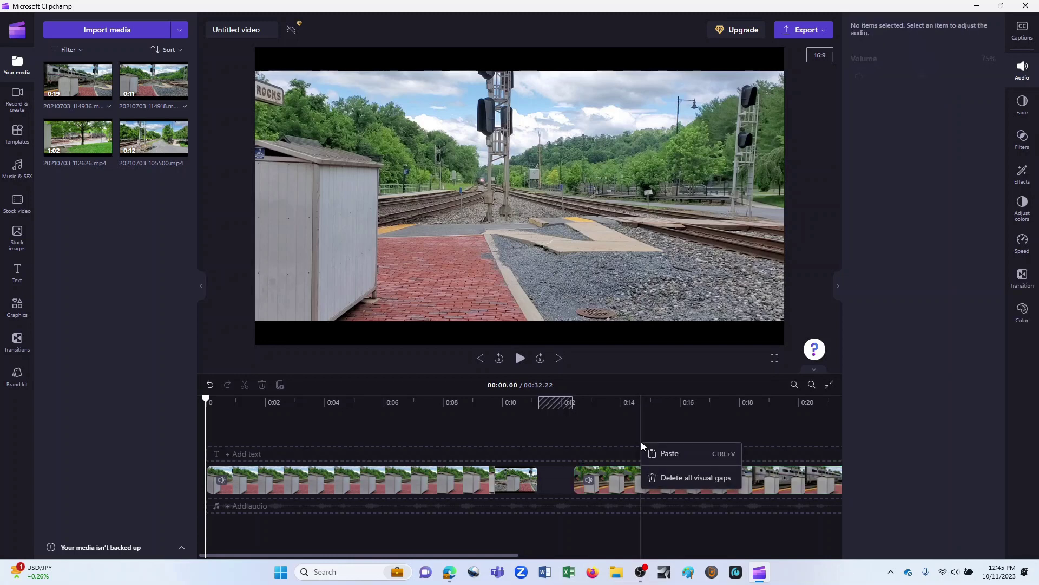
pyautogui.click(663, 482)
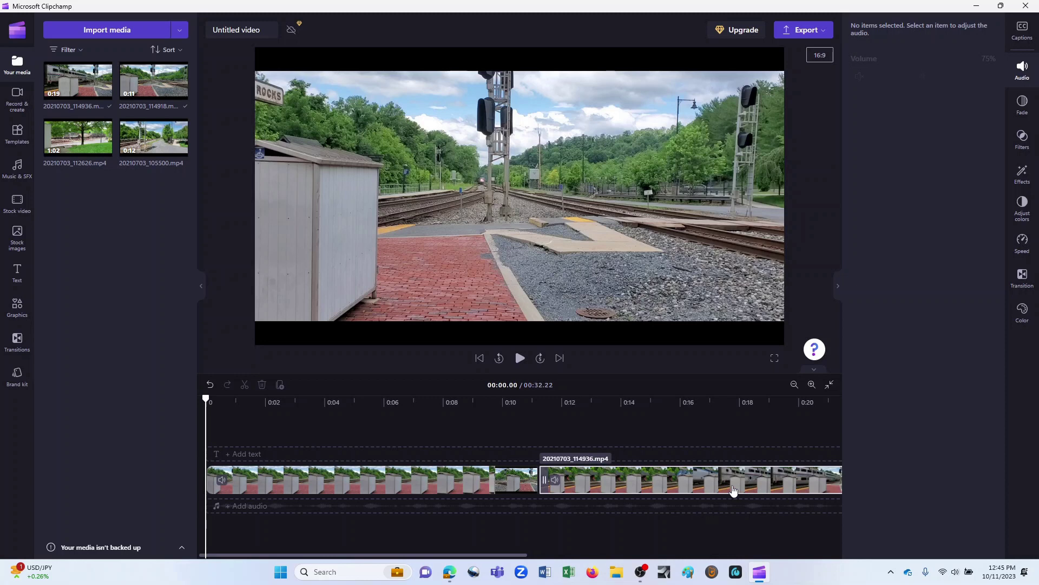
# - Preview the video's opening, return the playhead to 0:00, and select the first clip
pyautogui.moveTo(539, 482)
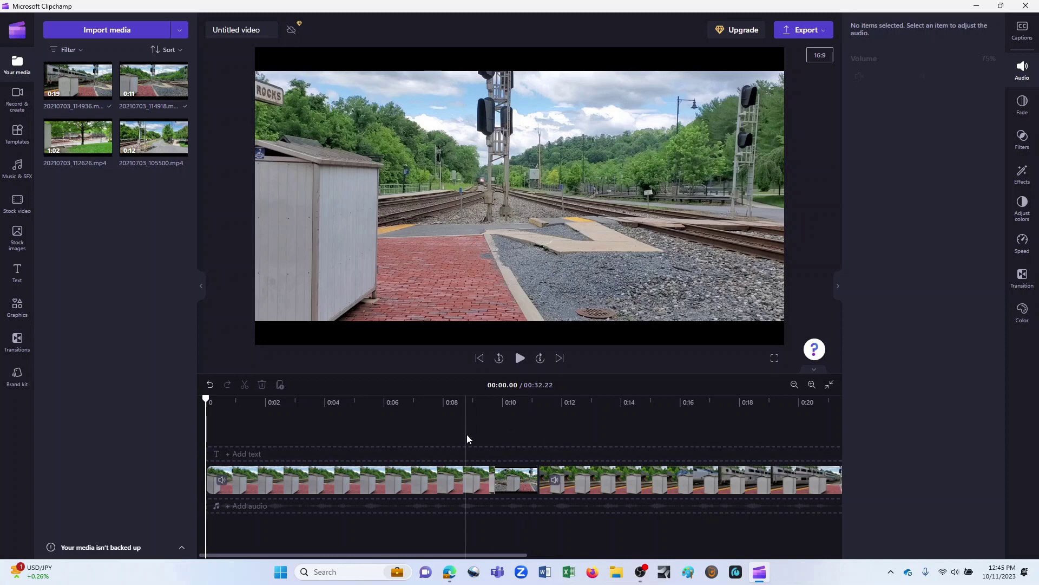
pyautogui.click(519, 358)
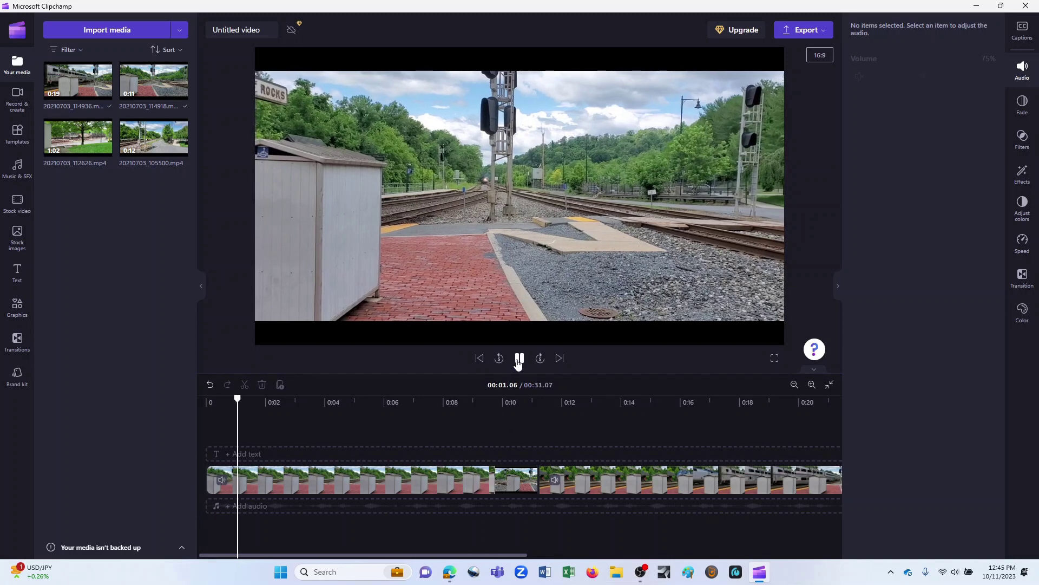
pyautogui.press('space')
pyautogui.moveTo(244, 397); pyautogui.dragTo(206, 399)
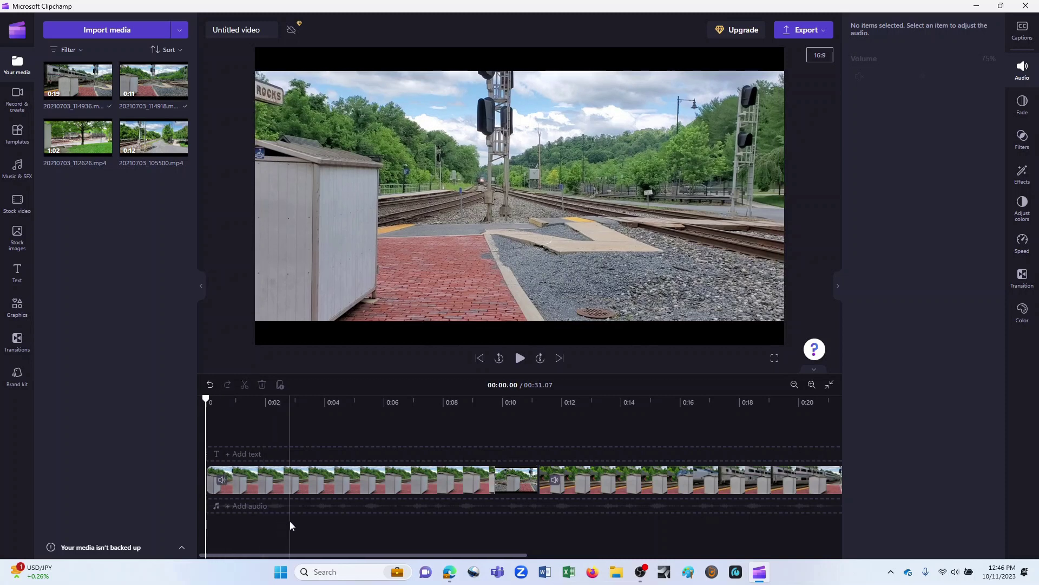
pyautogui.click(356, 488)
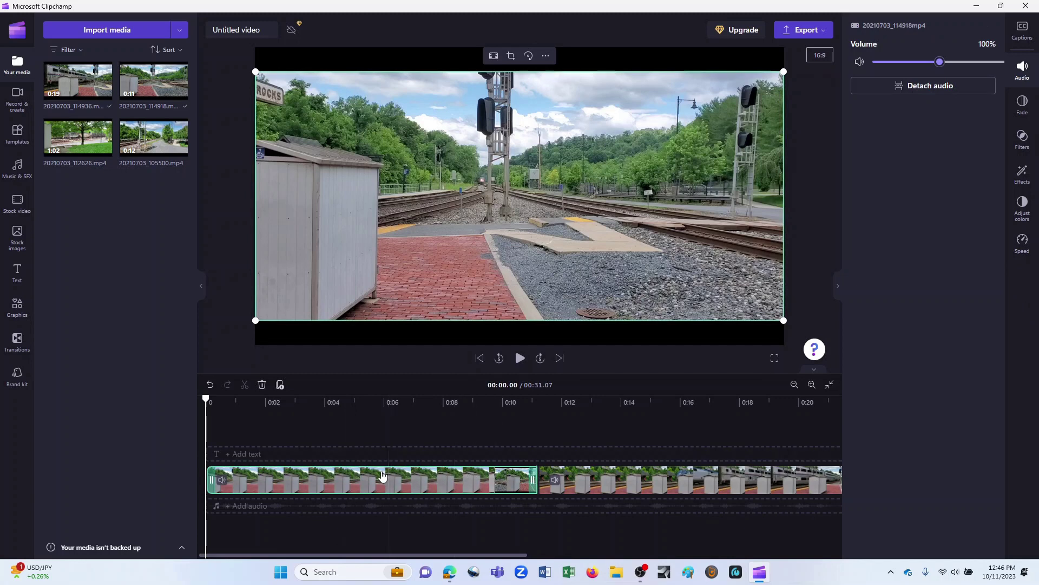
# - Give the first clip a 1.0 s fade-in from the Fade settings and preview it
pyautogui.click(1023, 103)
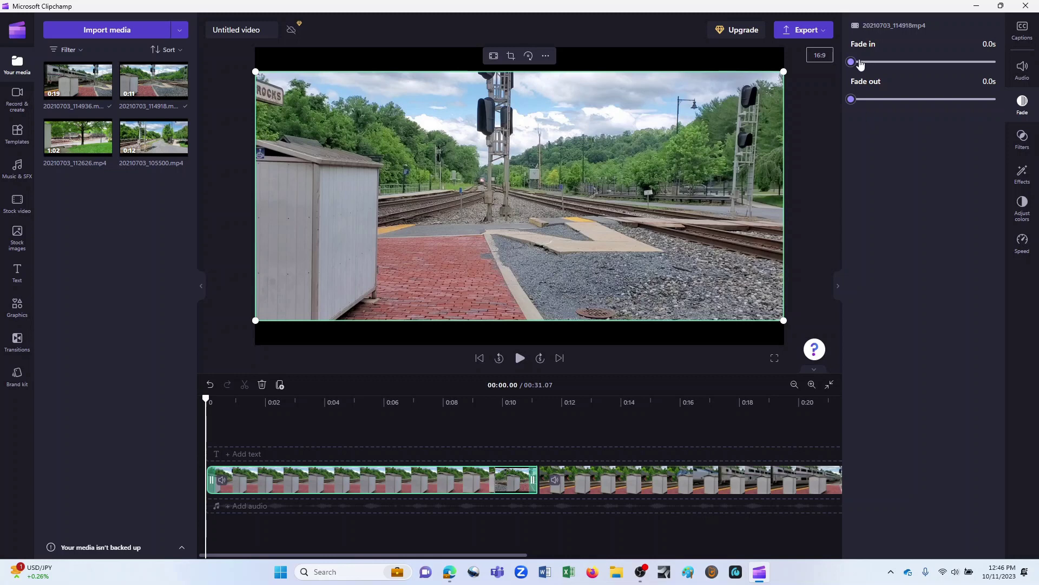
pyautogui.moveTo(853, 63); pyautogui.dragTo(923, 63)
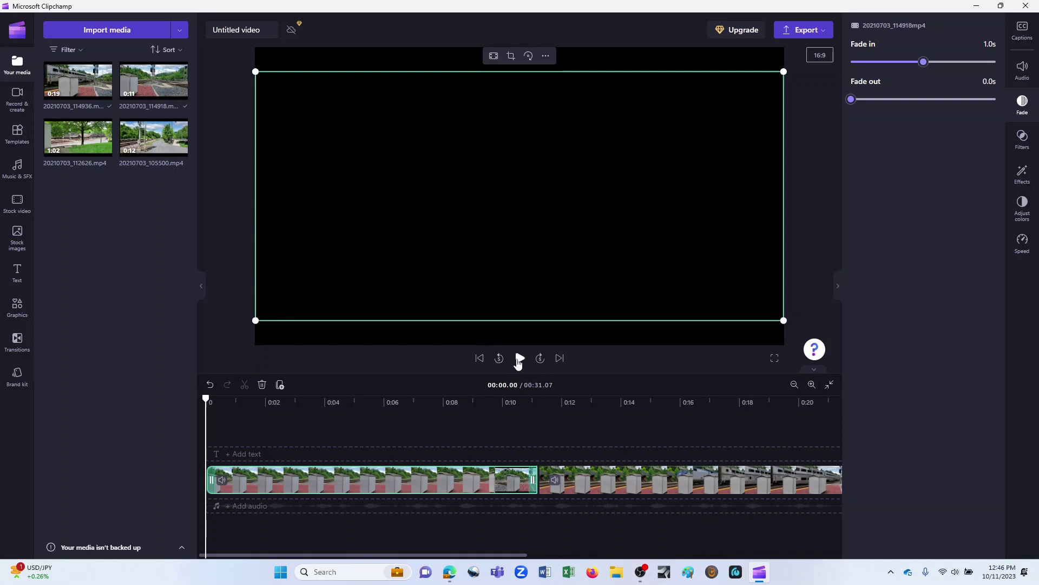
pyautogui.click(520, 359)
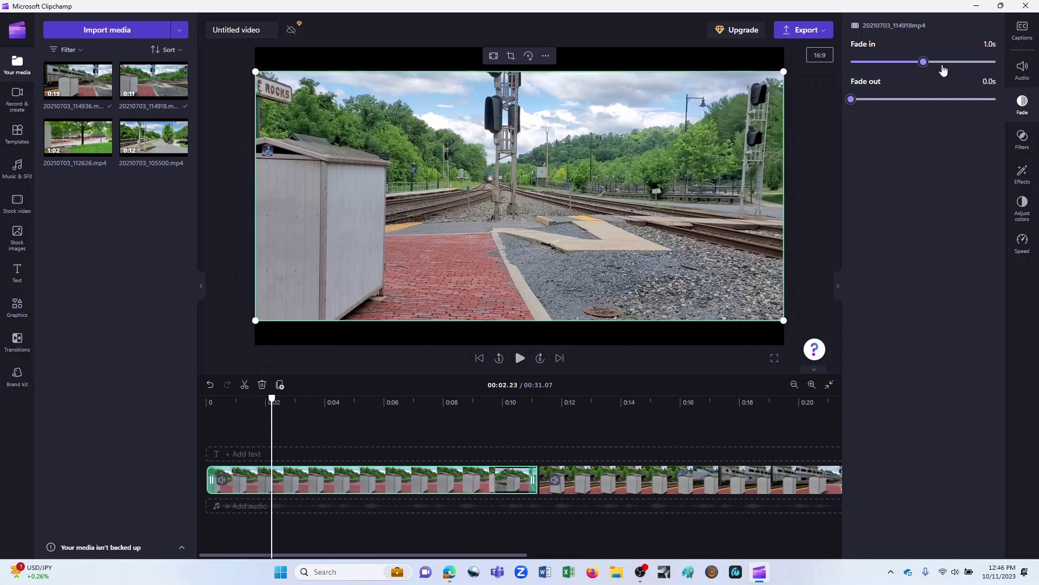
pyautogui.click(1027, 76)
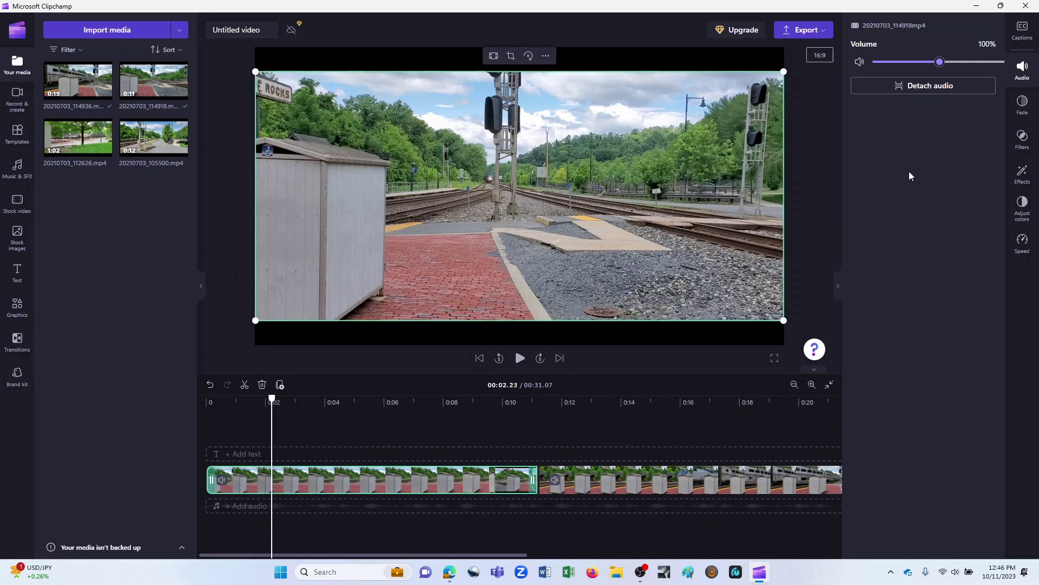
pyautogui.click(506, 431)
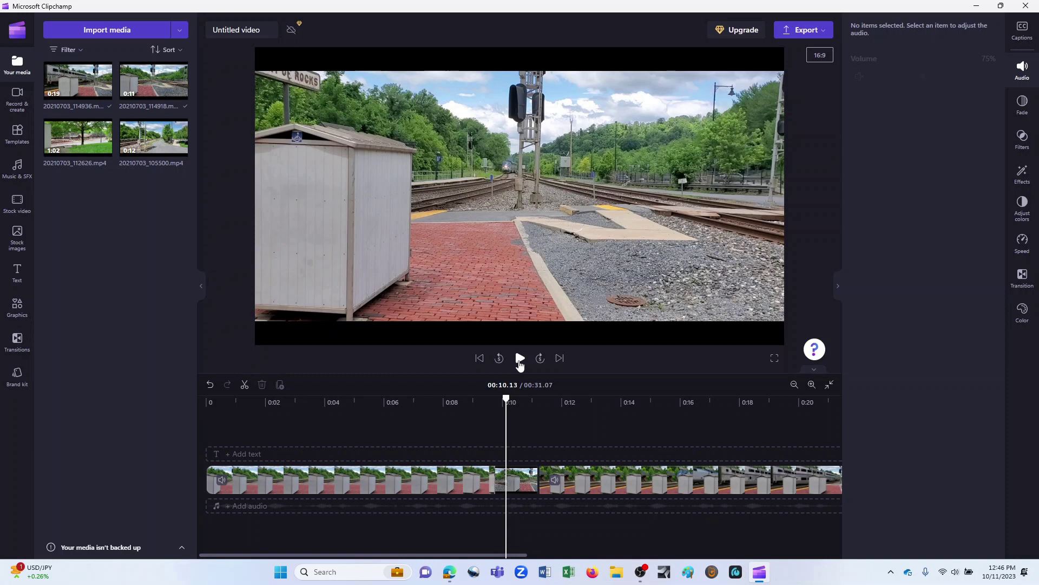
pyautogui.click(520, 362)
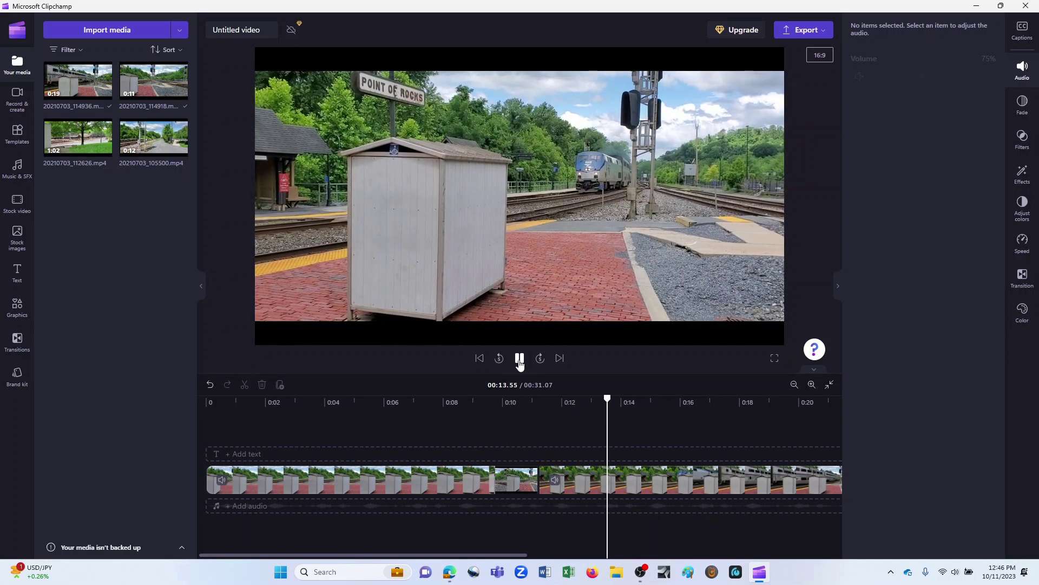
pyautogui.click(523, 363)
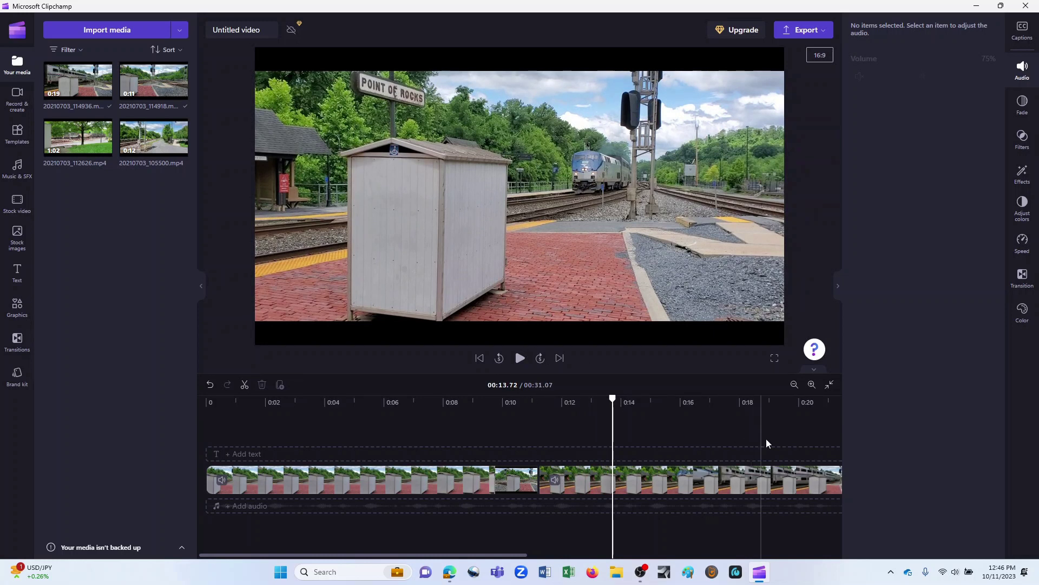
pyautogui.moveTo(540, 484)
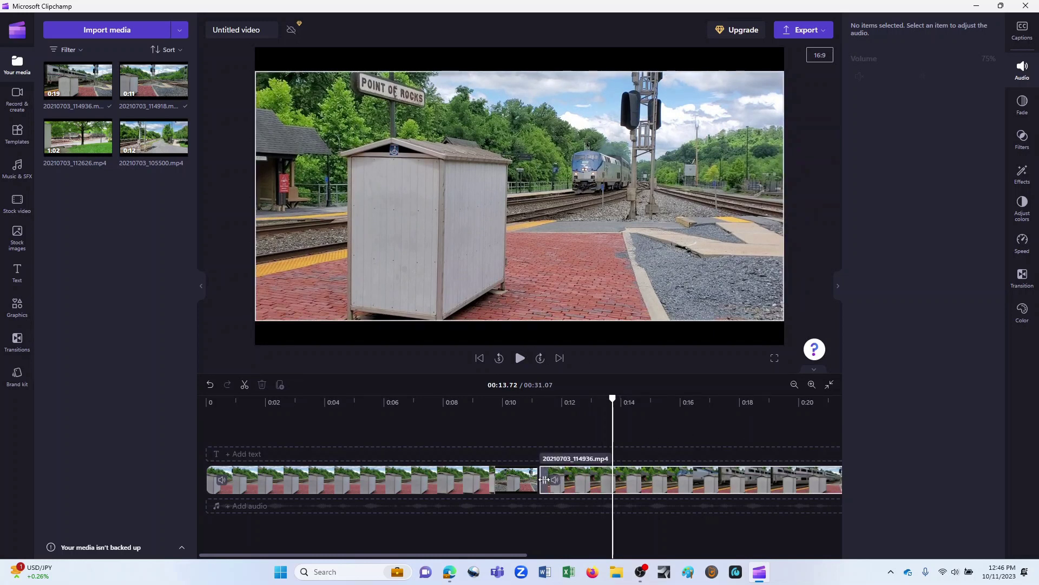
pyautogui.click(514, 421)
pyautogui.click(557, 420)
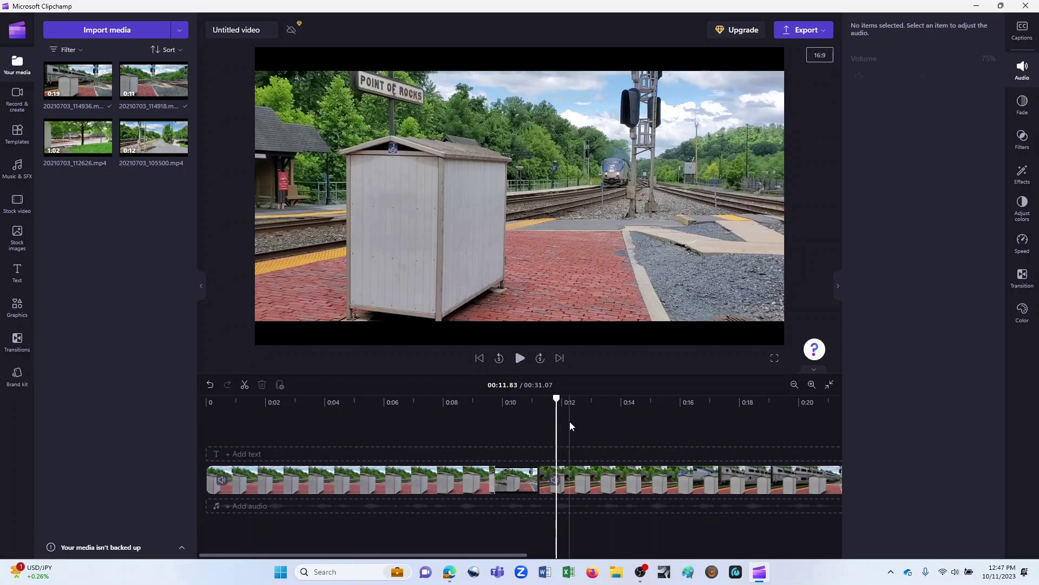
# - Zoom in on the join and insert a 1-second Cross fade between the first two clips
pyautogui.click(812, 384)
pyautogui.click(812, 385)
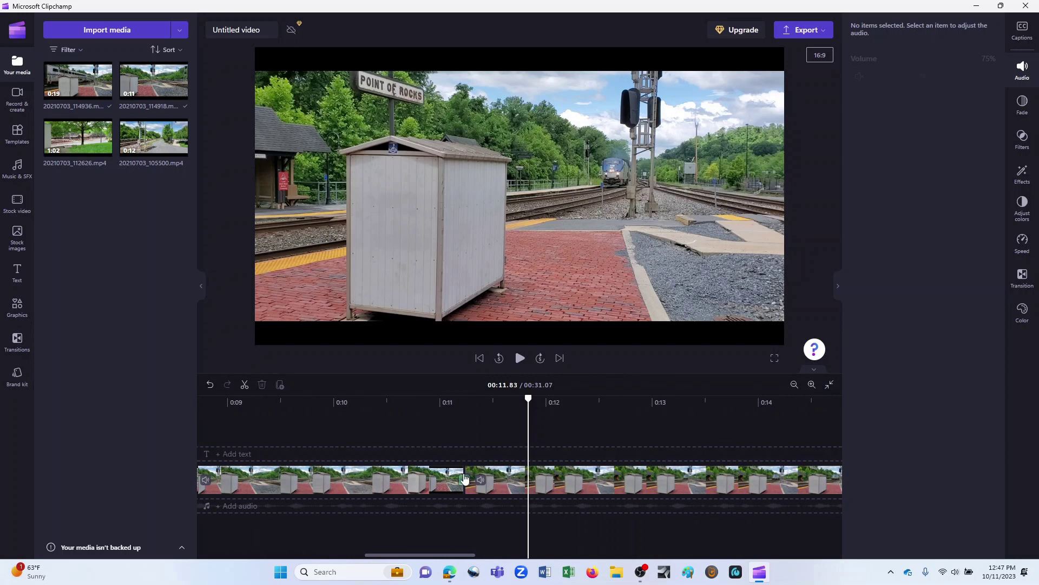
pyautogui.moveTo(464, 481)
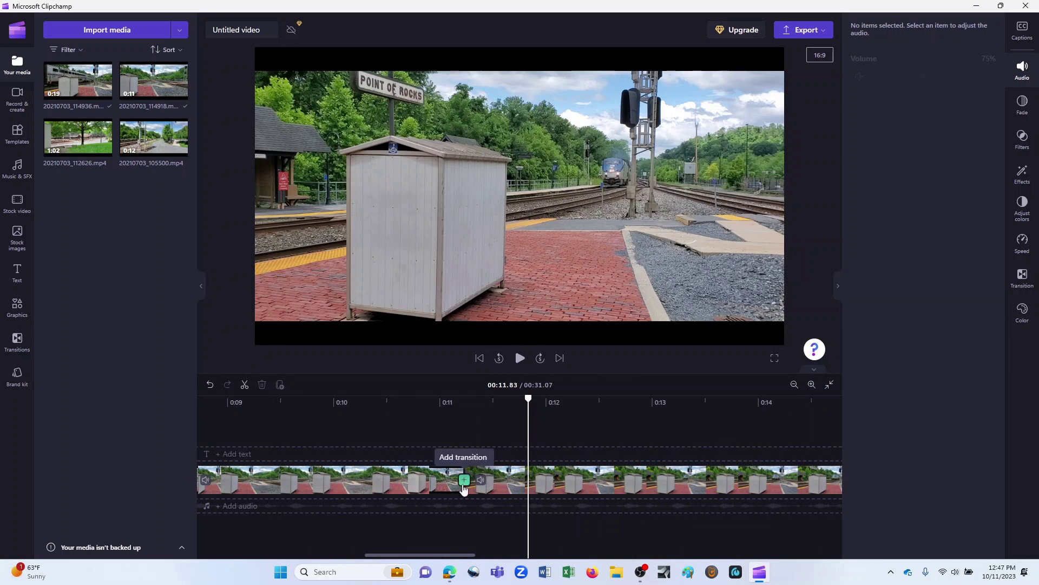
pyautogui.click(464, 481)
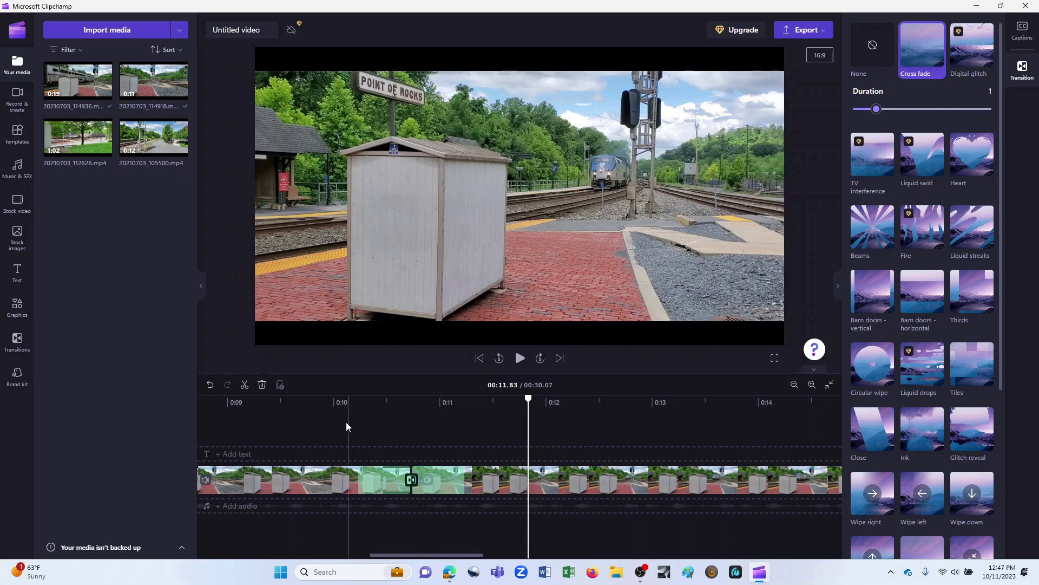
# - Preview the current cross fade from just before the transition
pyautogui.click(316, 415)
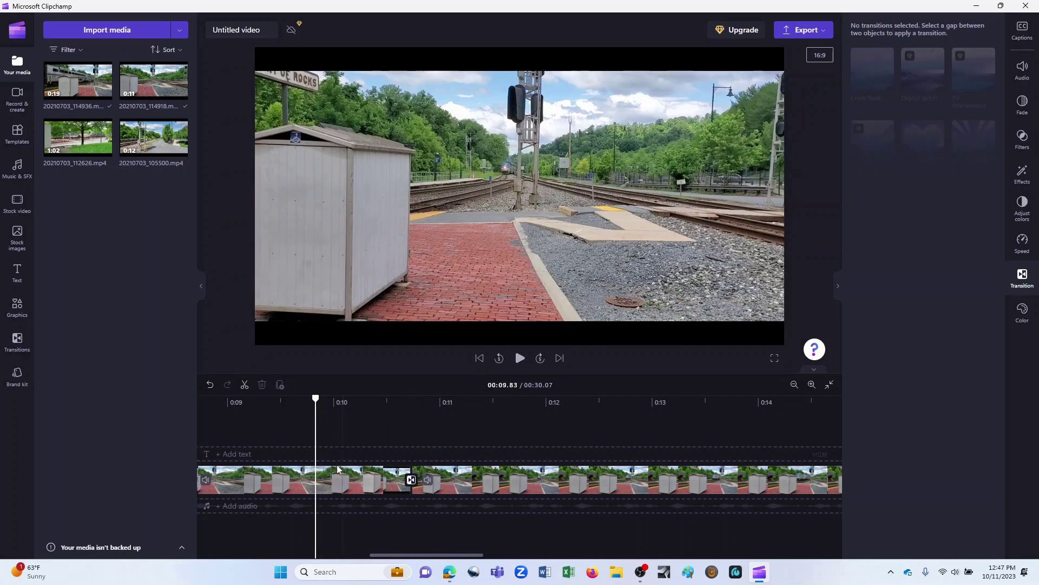
pyautogui.click(520, 359)
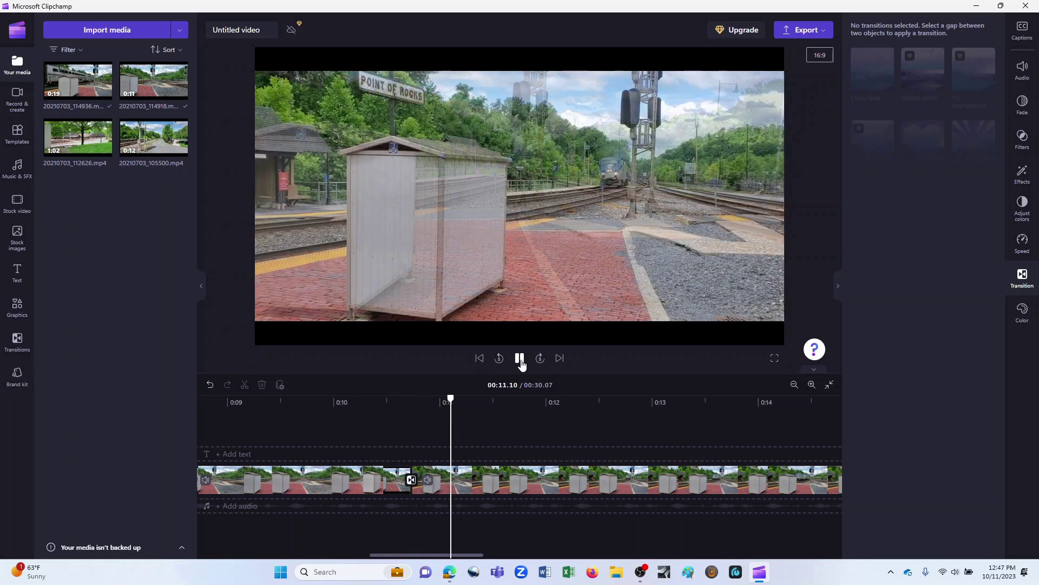
pyautogui.click(520, 359)
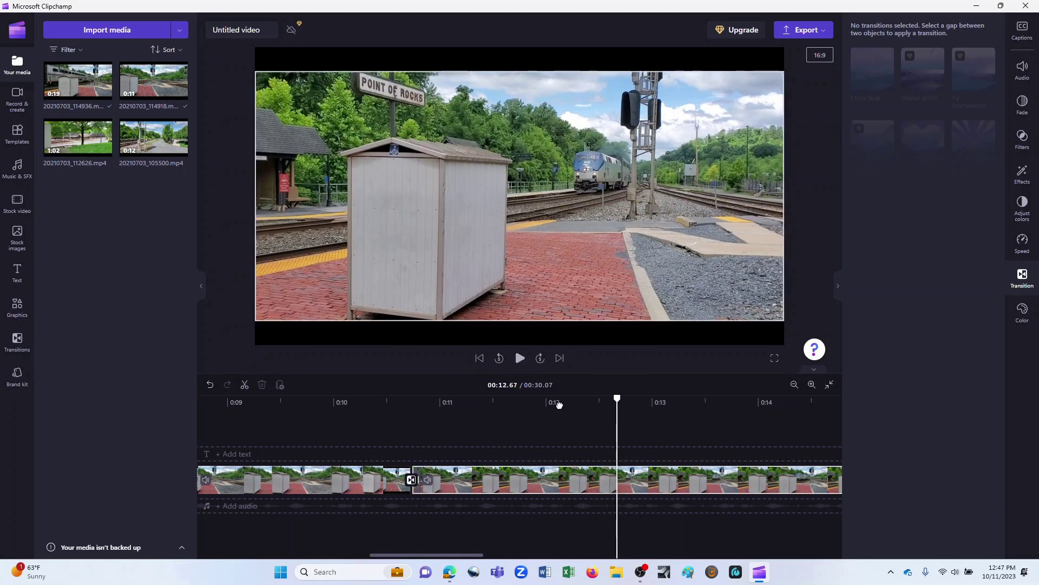
# - Shorten the cross fade to 0.9 s and replay across the transition
pyautogui.click(411, 480)
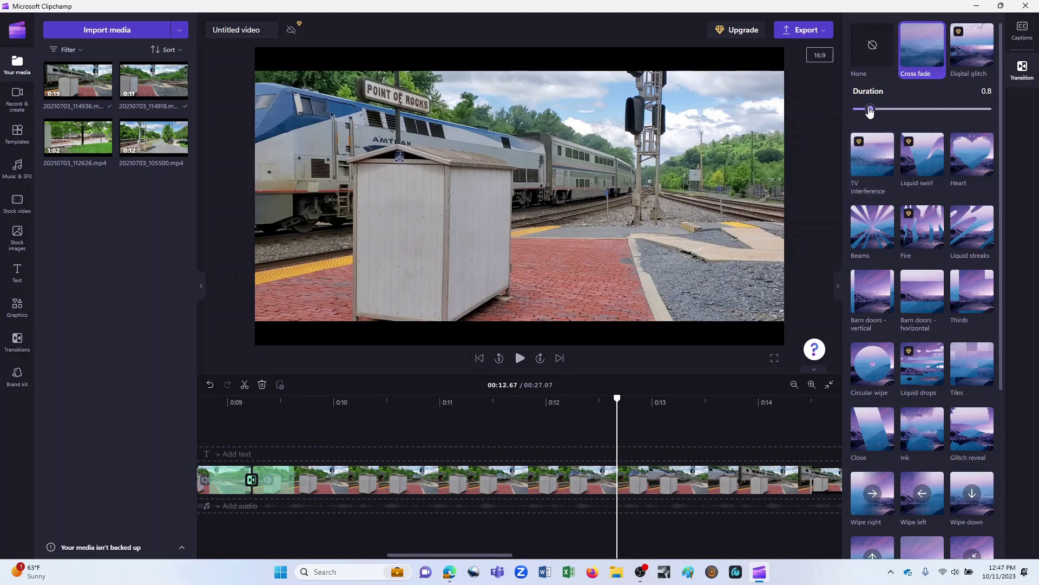
pyautogui.moveTo(872, 110)
pyautogui.mouseDown()
pyautogui.moveTo(919, 116)
pyautogui.moveTo(874, 117)
pyautogui.mouseUp()
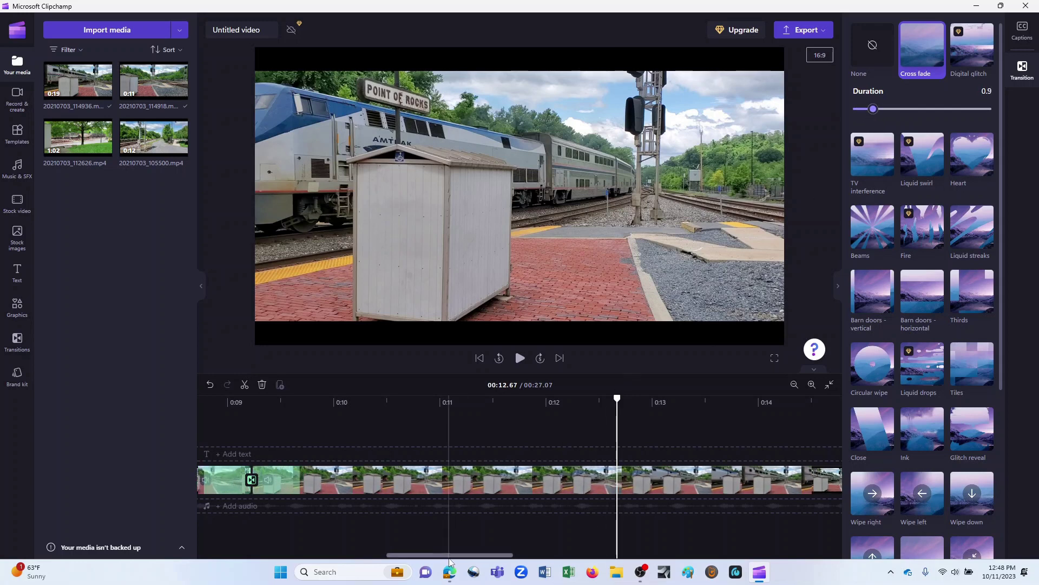
pyautogui.moveTo(449, 555); pyautogui.dragTo(410, 555)
pyautogui.click(388, 422)
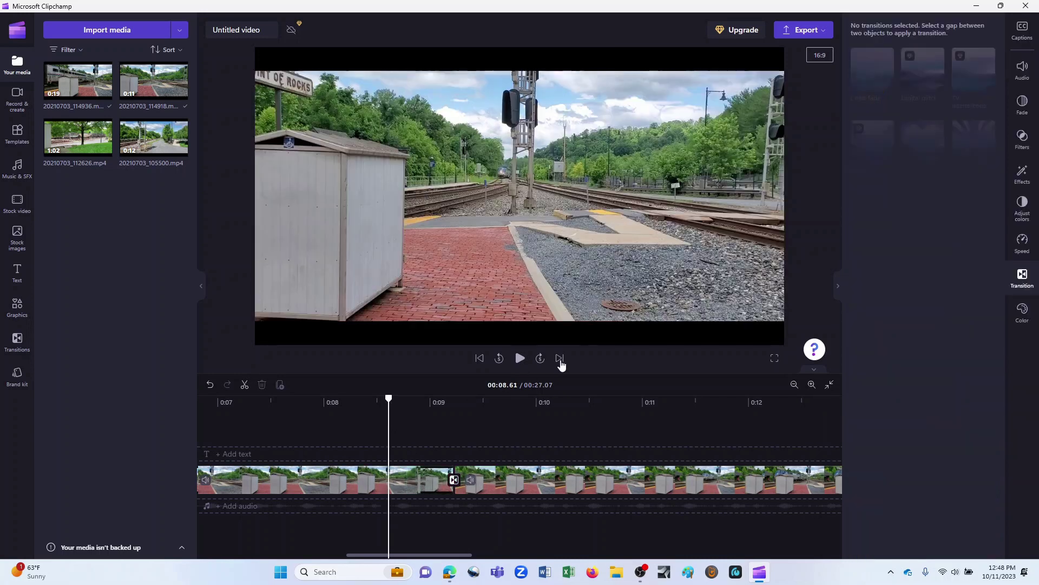
pyautogui.click(520, 359)
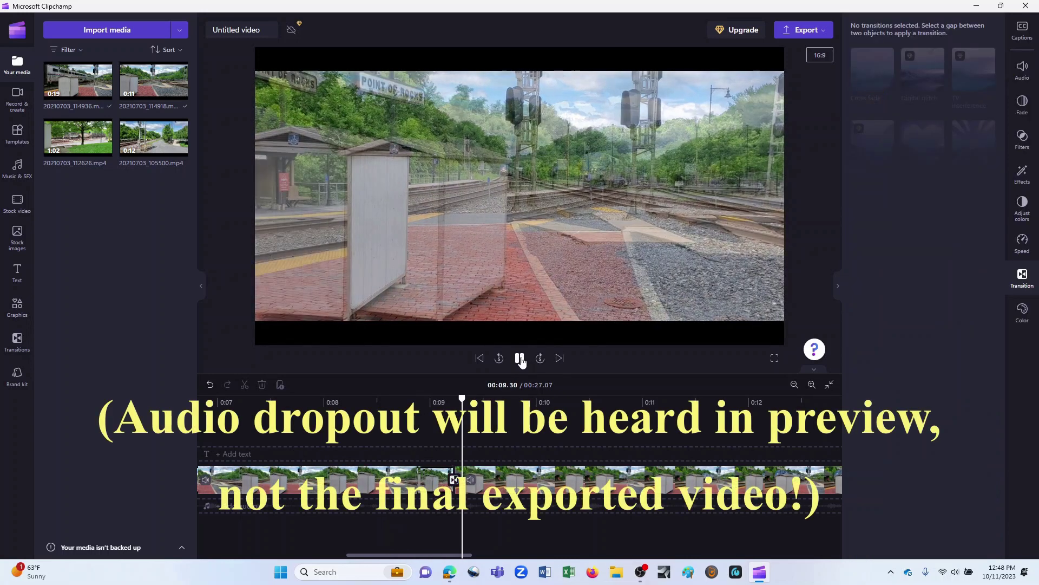
pyautogui.click(519, 359)
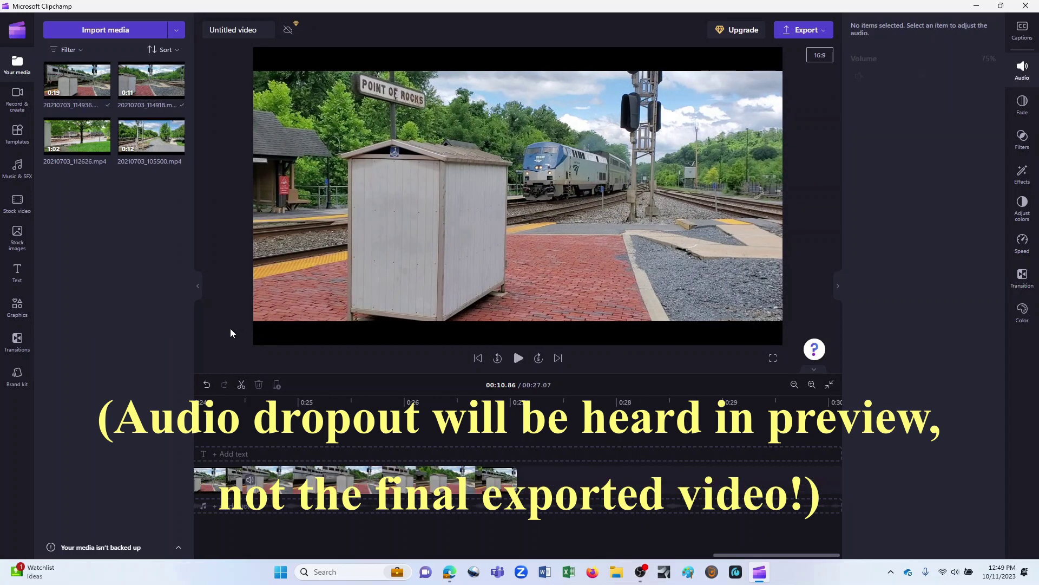
# - Place 20210703_112626.mp4 after the existing clips as the third clip and trim its edges slightly
pyautogui.moveTo(77, 135); pyautogui.dragTo(577, 465)
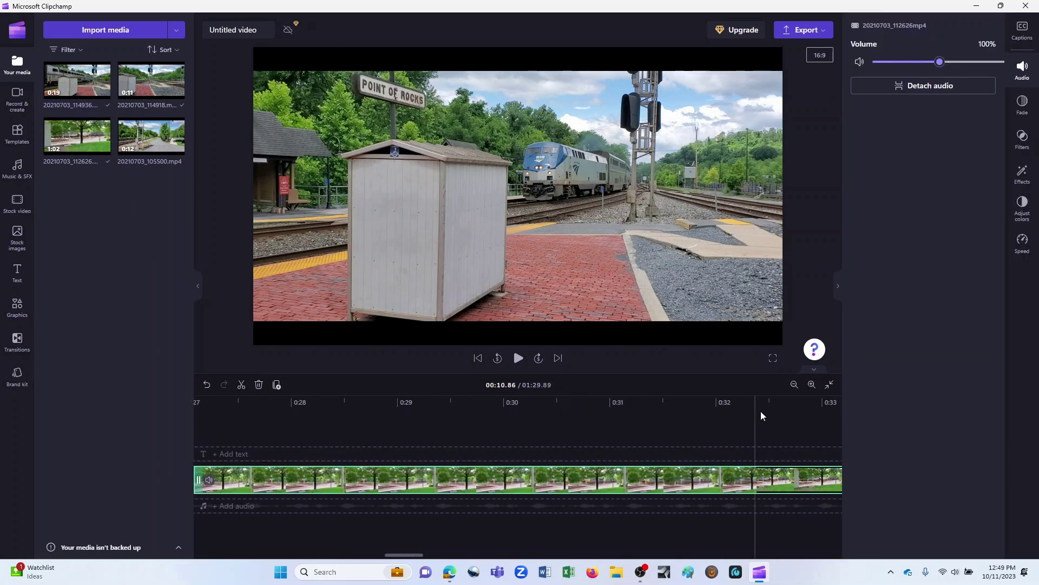
pyautogui.click(794, 387)
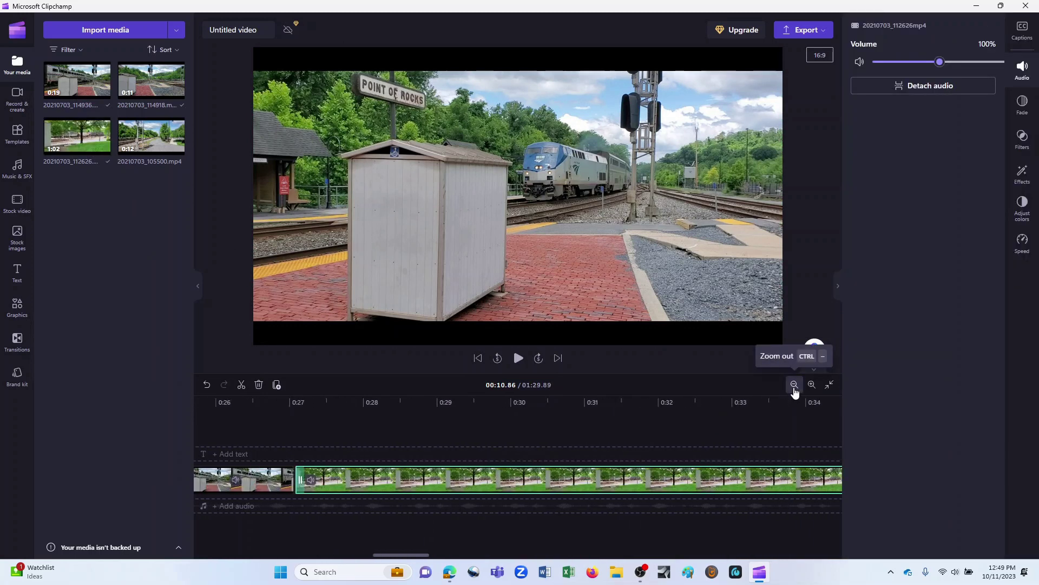
pyautogui.click(794, 385)
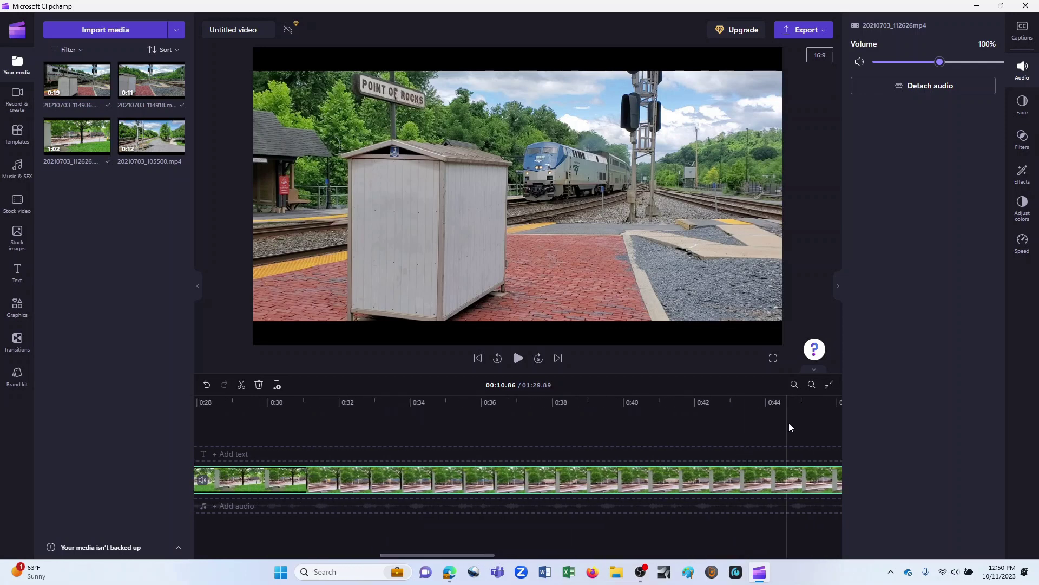
pyautogui.click(794, 386)
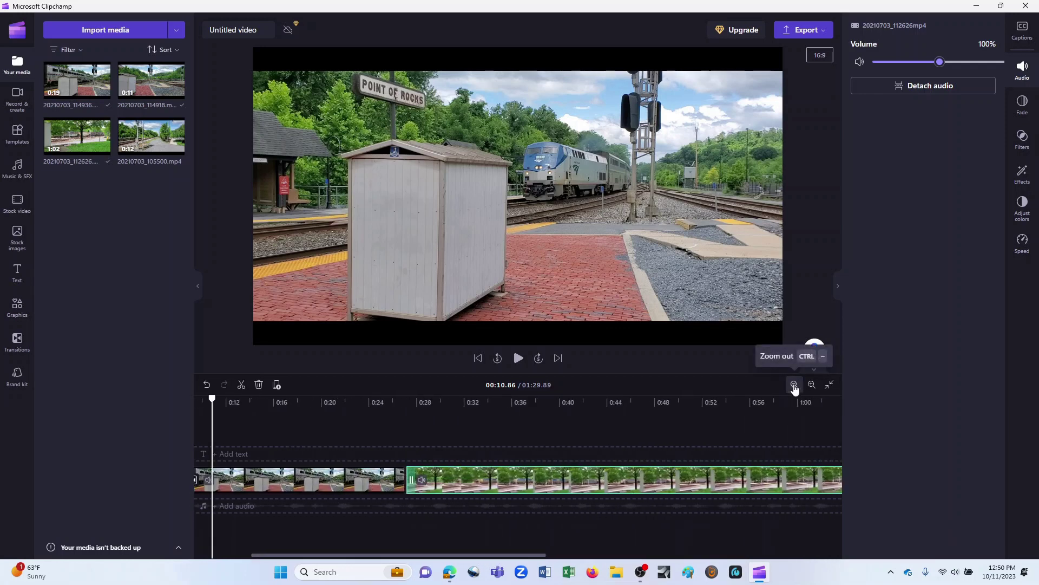
pyautogui.click(794, 385)
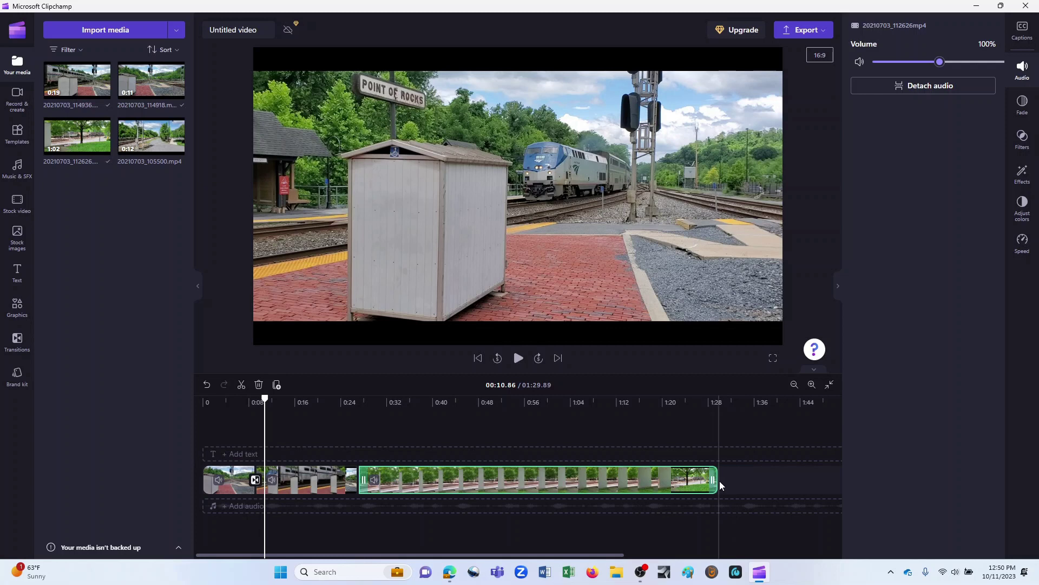
pyautogui.moveTo(713, 480)
pyautogui.mouseDown()
pyautogui.moveTo(661, 481)
pyautogui.moveTo(720, 481)
pyautogui.mouseUp()
pyautogui.moveTo(363, 480)
pyautogui.mouseDown()
pyautogui.moveTo(406, 480)
pyautogui.moveTo(357, 485)
pyautogui.mouseUp()
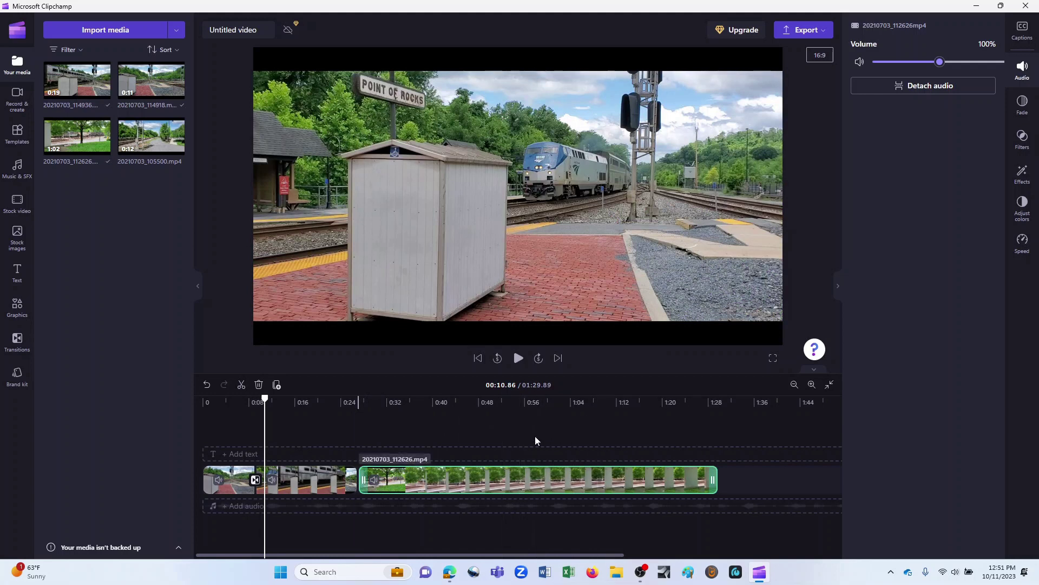
# - Split the last train clip at 0:56 and again at 1:07
pyautogui.click(524, 402)
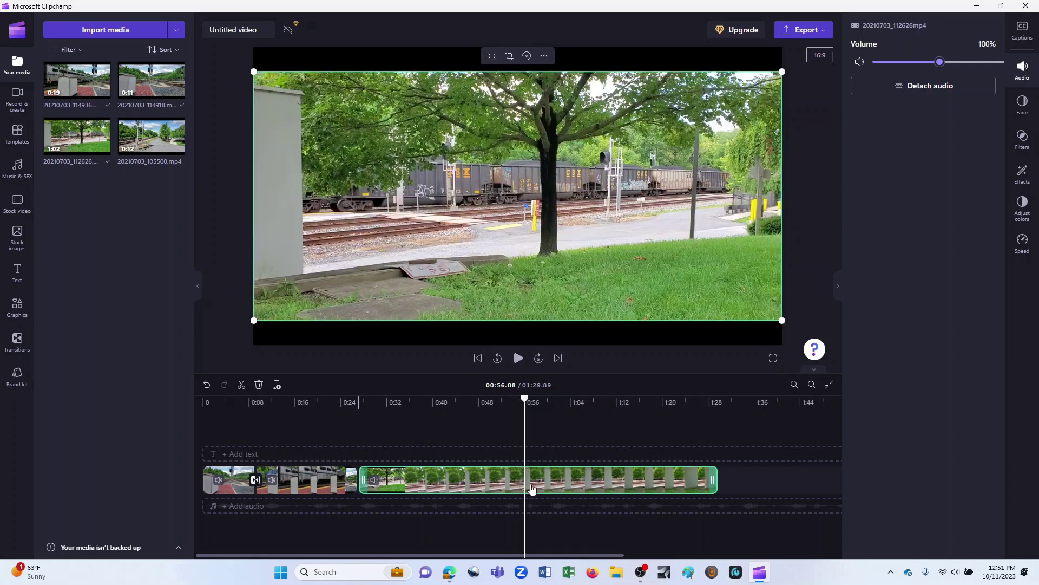
pyautogui.rightClick(532, 487)
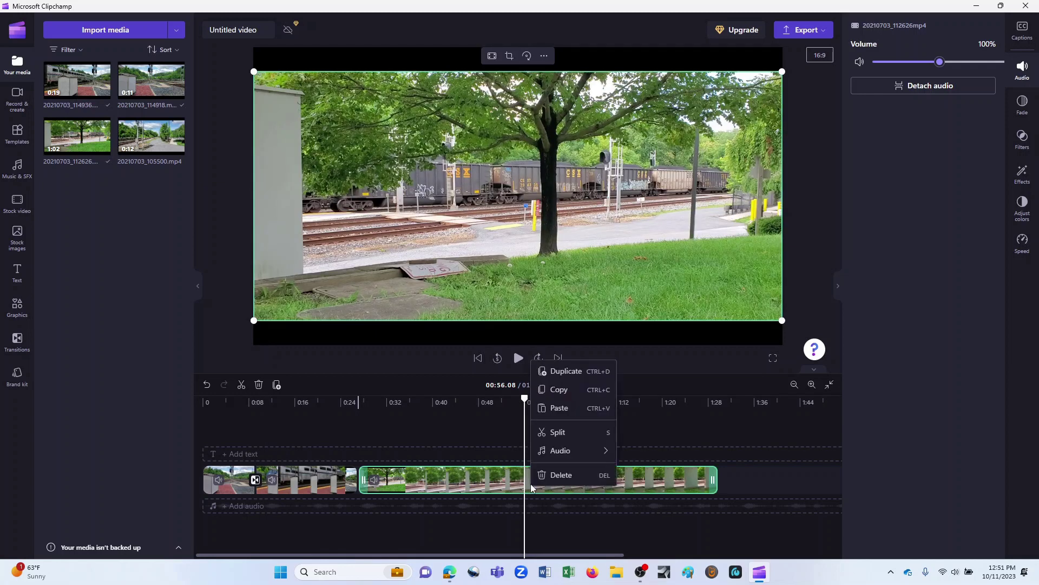
pyautogui.click(557, 430)
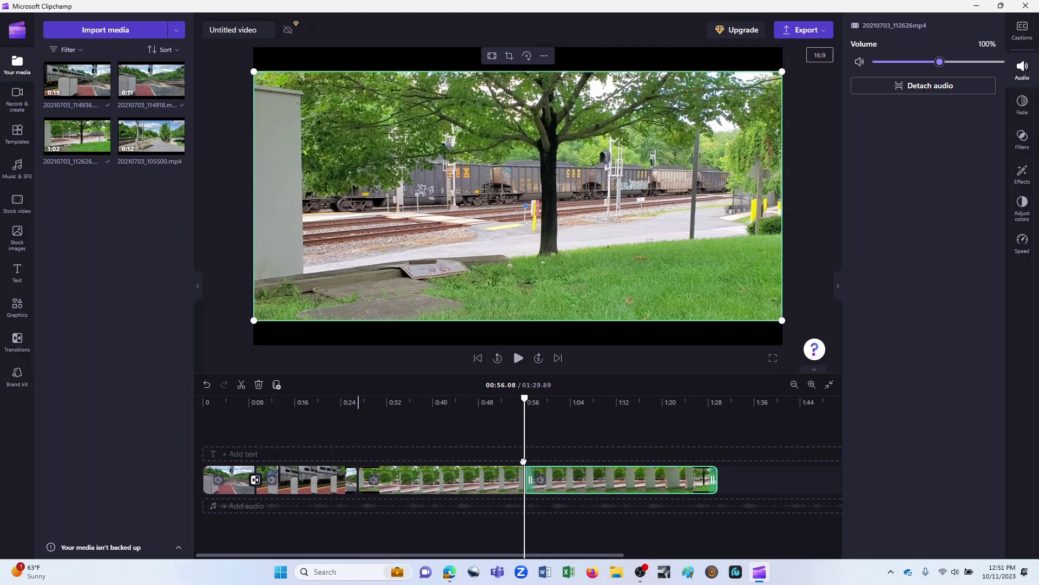
pyautogui.click(589, 407)
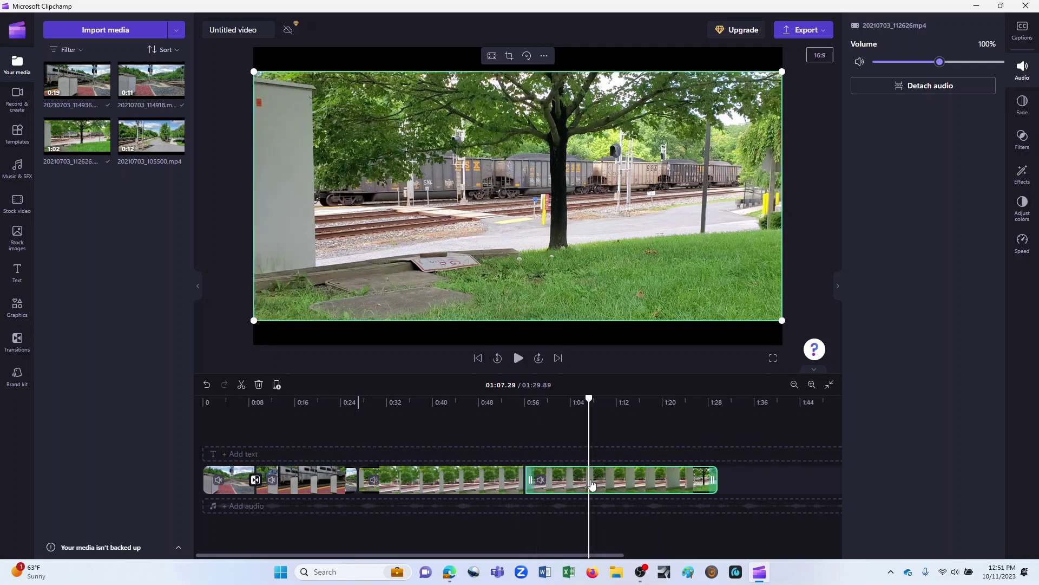
pyautogui.rightClick(591, 484)
pyautogui.click(620, 427)
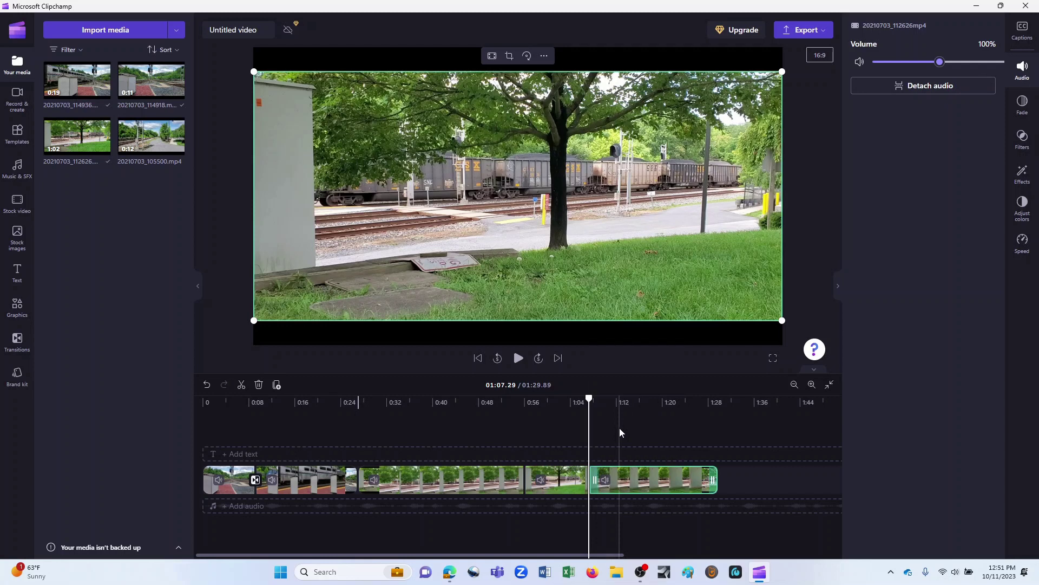
# - Delete the 0:56–1:07 piece and the final piece so the video ends at 00:56.08
pyautogui.rightClick(560, 478)
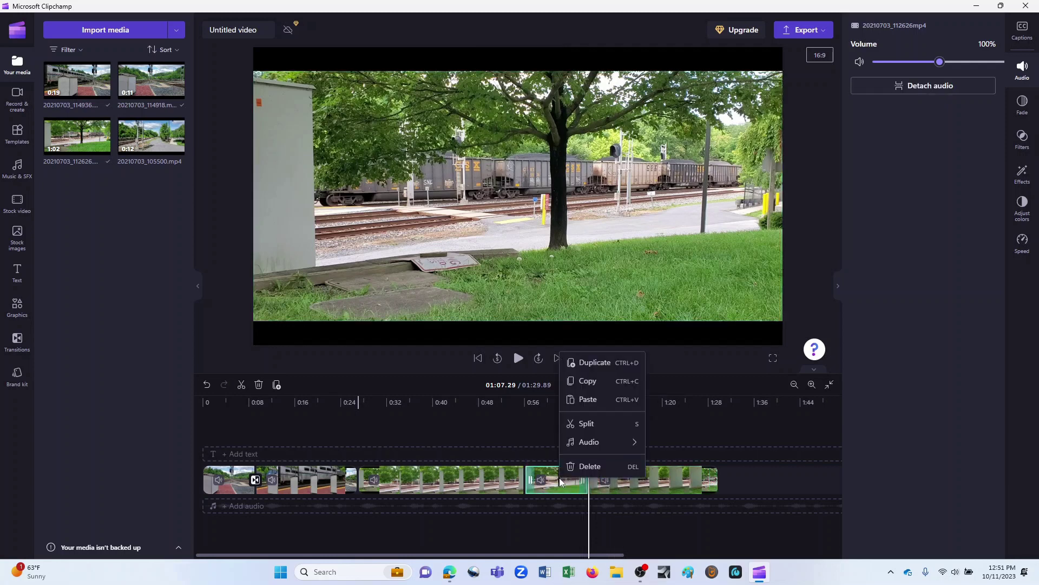
pyautogui.click(575, 469)
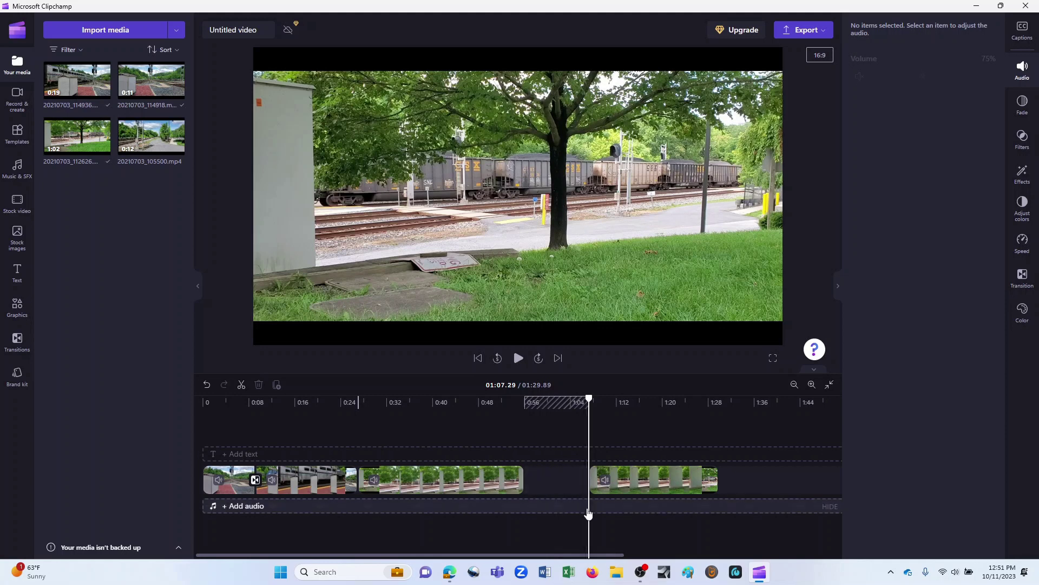
pyautogui.rightClick(639, 488)
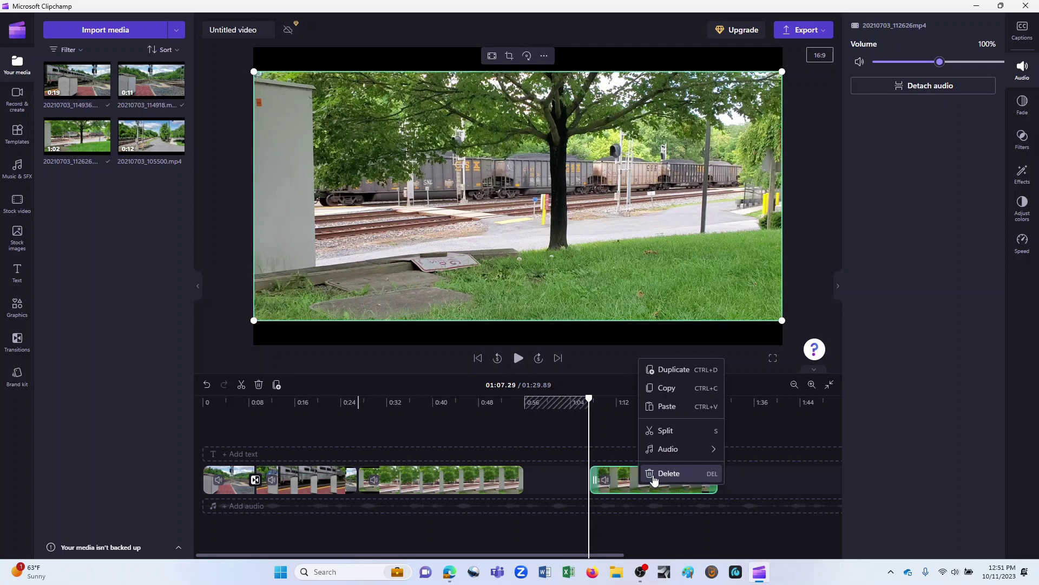
pyautogui.click(655, 475)
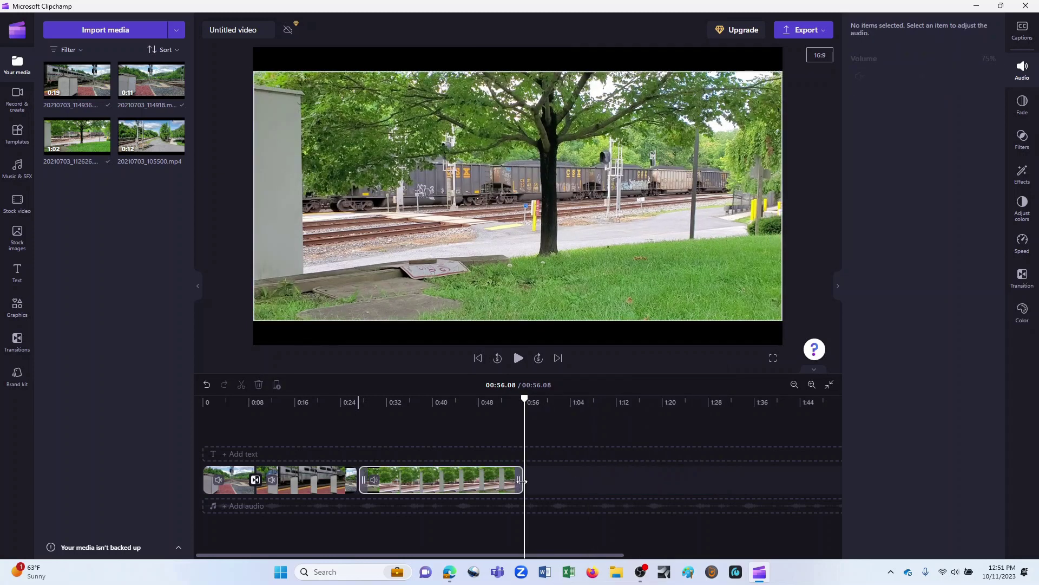
# - Drag the last train clip's right edge back out until the project runs 01:29.89
pyautogui.moveTo(521, 480); pyautogui.dragTo(777, 474)
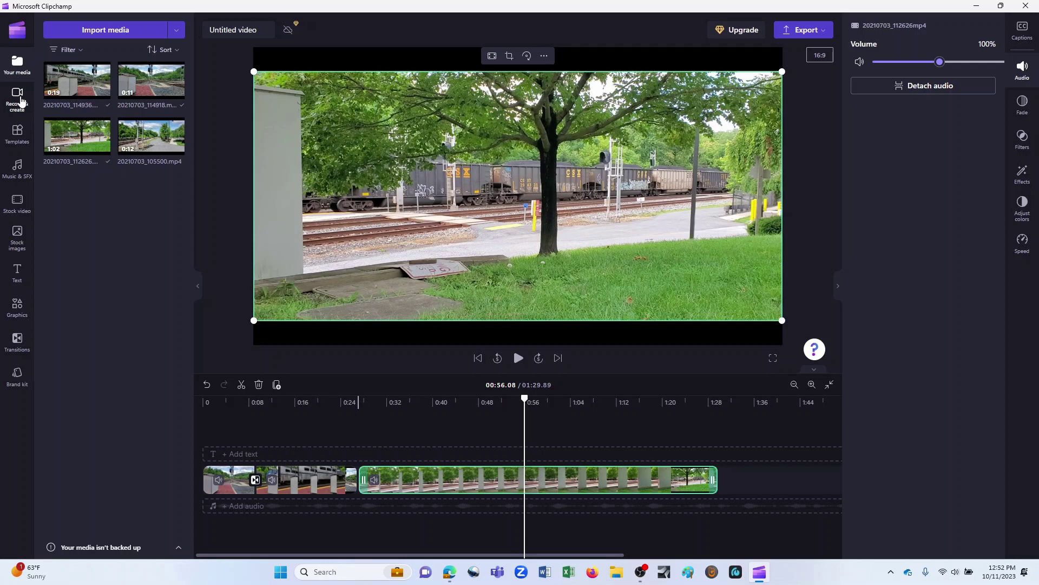
# - Go to Templates, then the Music & SFX library of free mood-grouped tracks
pyautogui.click(16, 142)
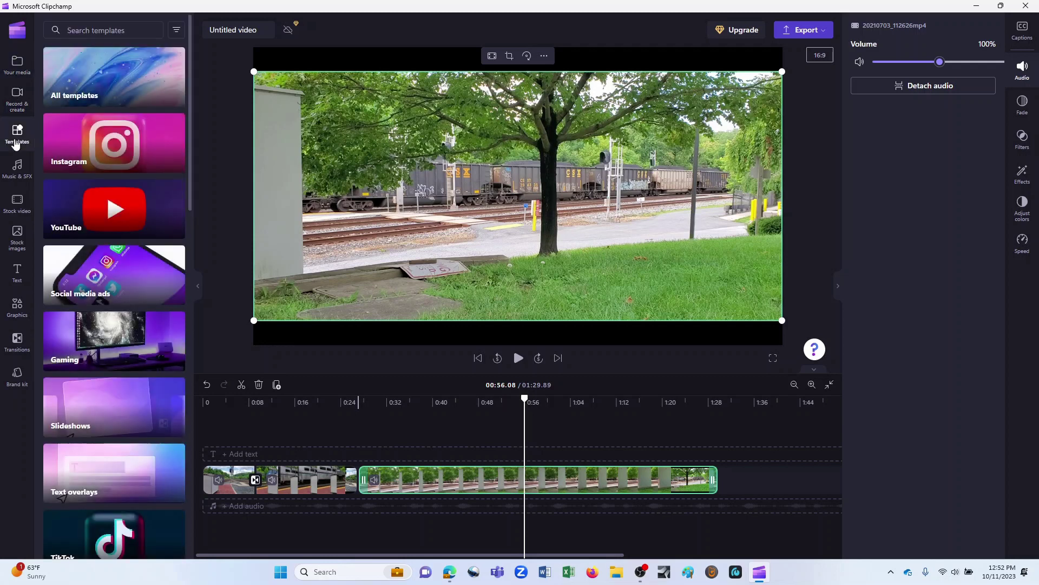
pyautogui.click(17, 168)
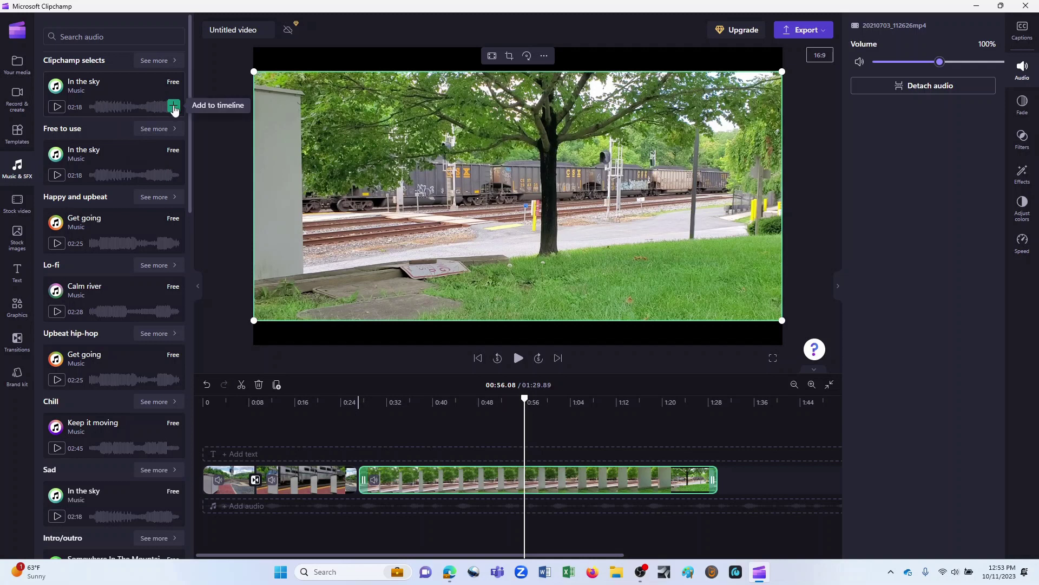
# - Add the In the sky track to the timeline and move it to start at 0:00
pyautogui.click(174, 107)
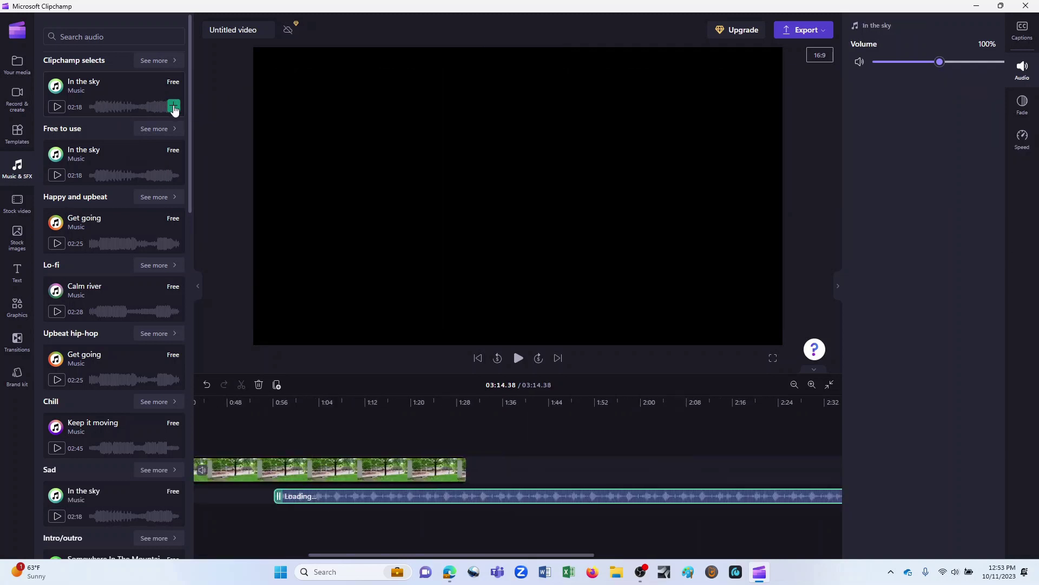
pyautogui.moveTo(394, 558); pyautogui.dragTo(236, 544)
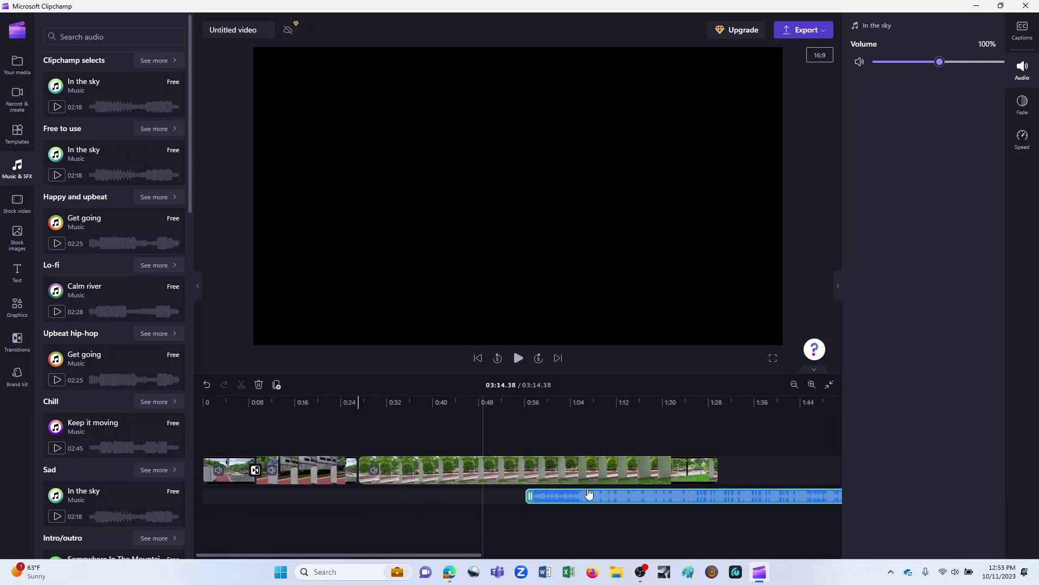
pyautogui.click(794, 384)
pyautogui.click(795, 384)
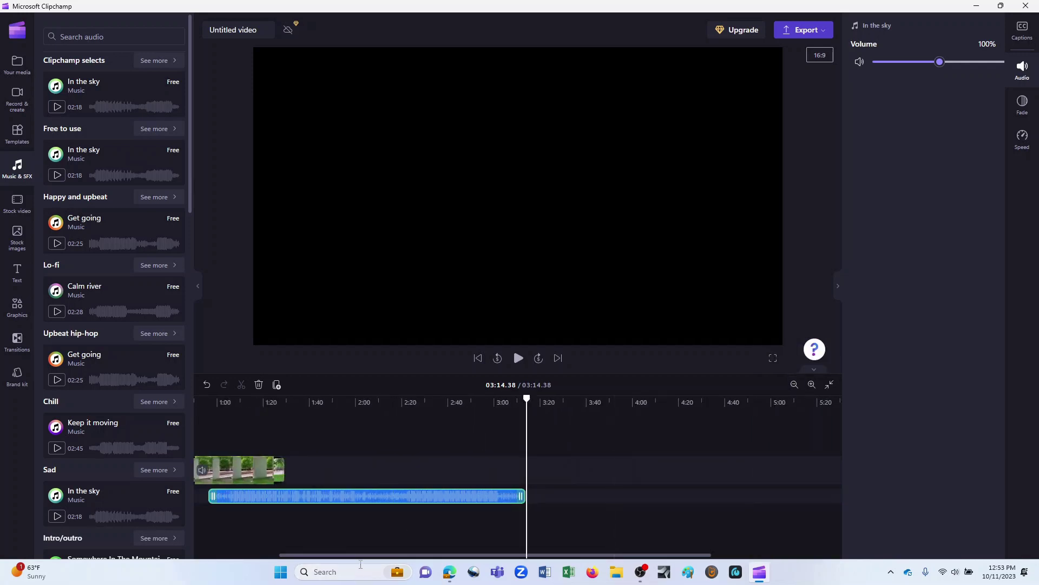
pyautogui.moveTo(362, 556); pyautogui.dragTo(201, 544)
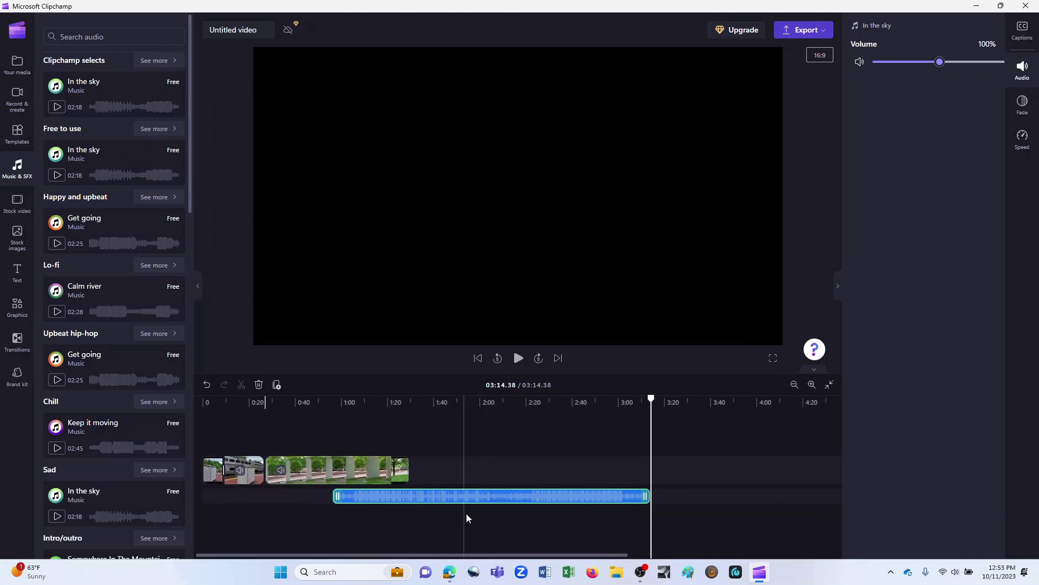
pyautogui.moveTo(484, 496); pyautogui.dragTo(340, 493)
pyautogui.click(329, 495)
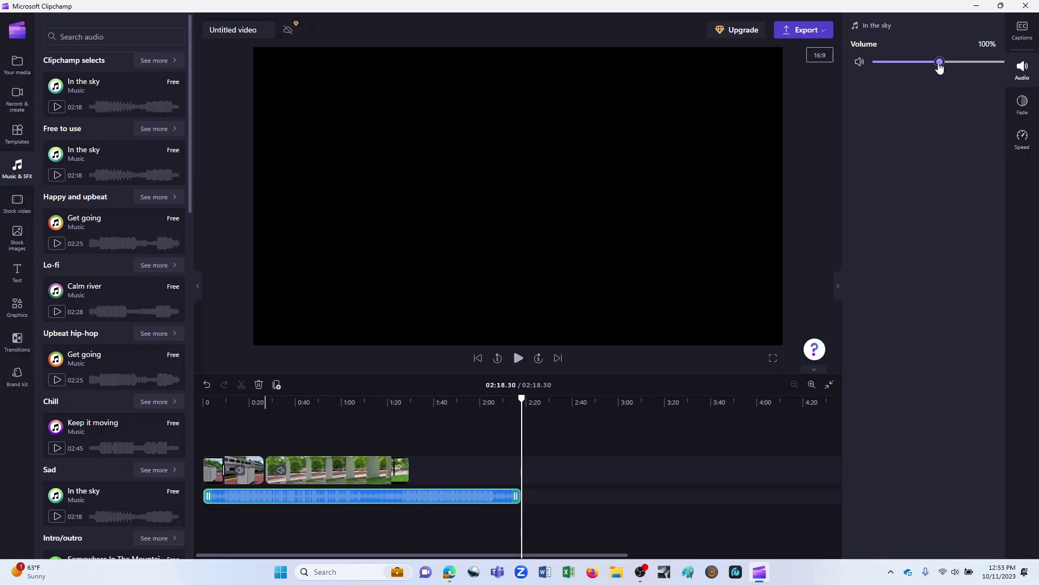
# - Preview the footage with the music and settle the In the sky volume at 69%
pyautogui.moveTo(940, 64); pyautogui.dragTo(931, 64)
pyautogui.click(237, 406)
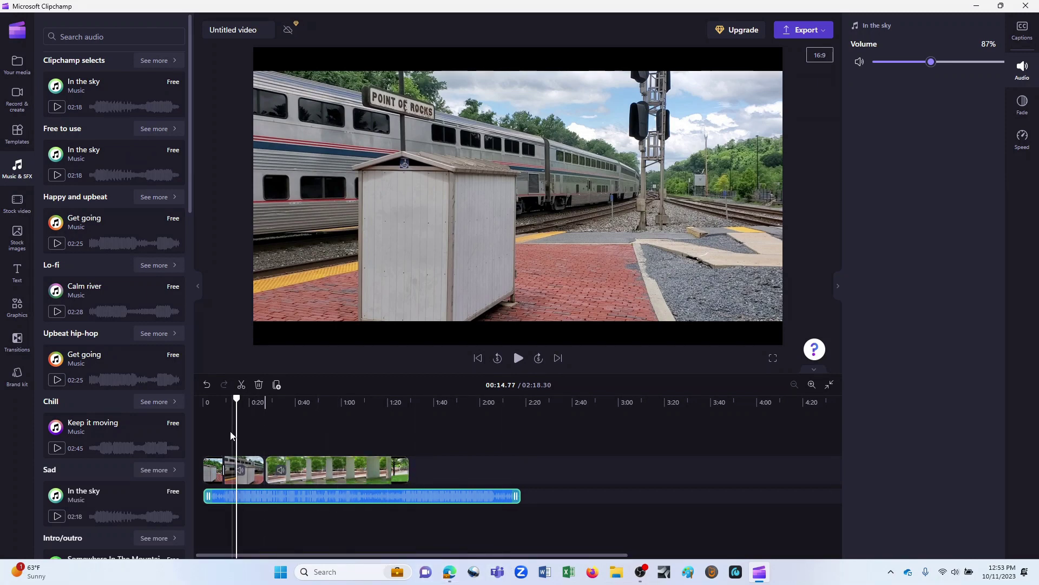
pyautogui.click(479, 358)
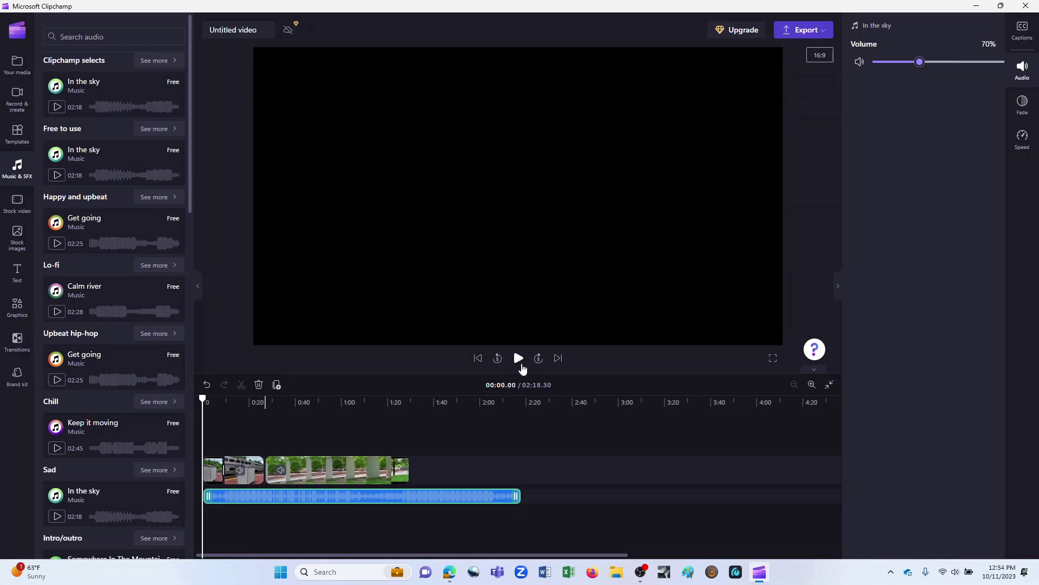
pyautogui.click(520, 360)
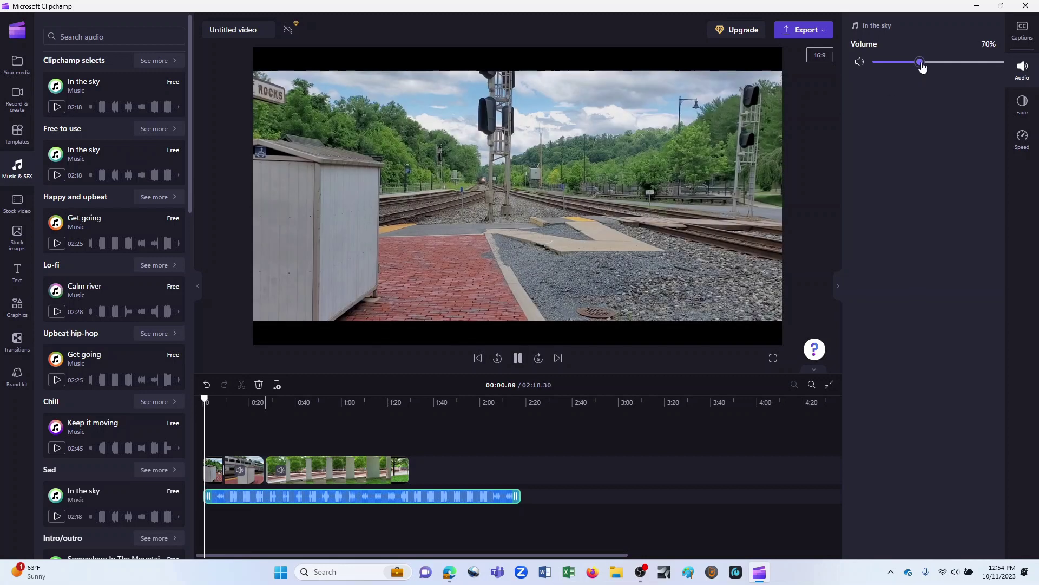
pyautogui.moveTo(920, 63); pyautogui.dragTo(928, 64)
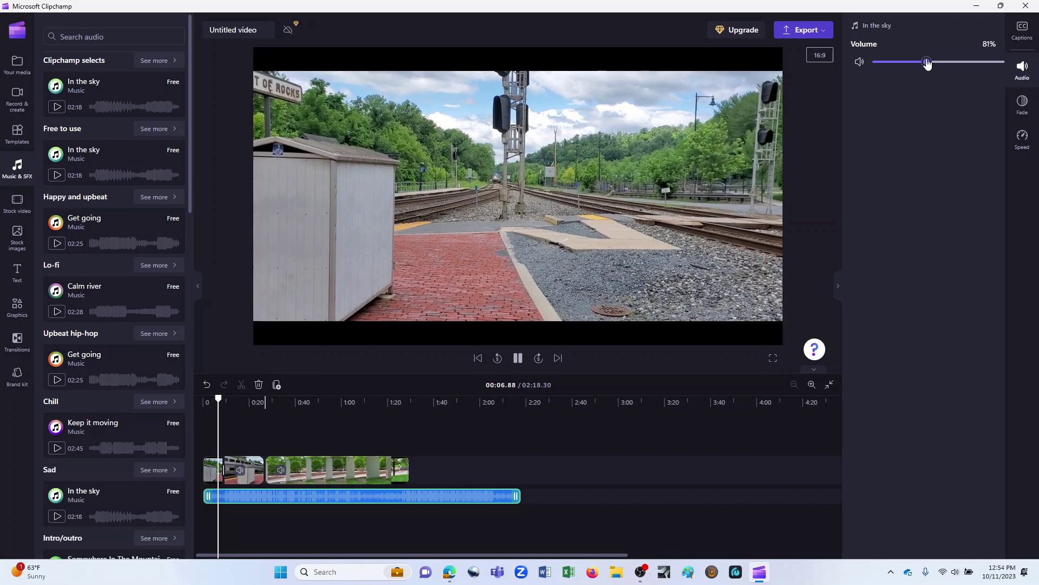
pyautogui.moveTo(928, 64); pyautogui.dragTo(923, 63)
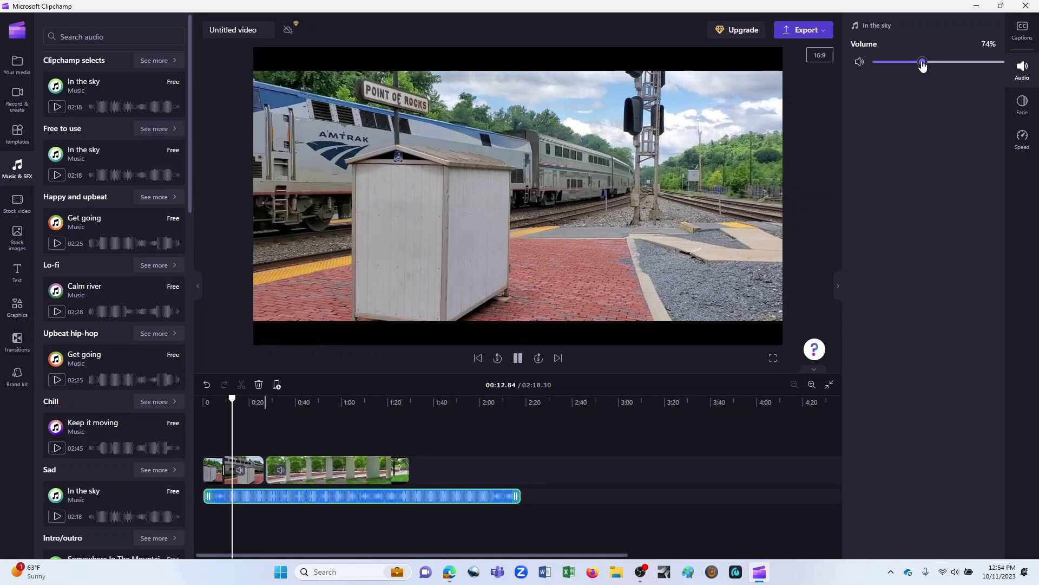
pyautogui.moveTo(923, 64); pyautogui.dragTo(920, 65)
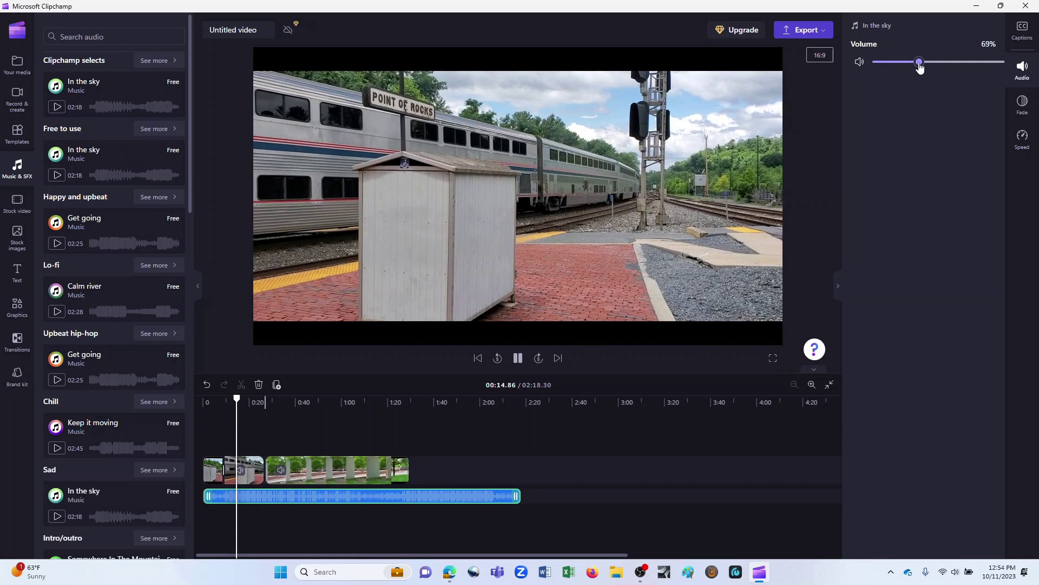
pyautogui.click(518, 359)
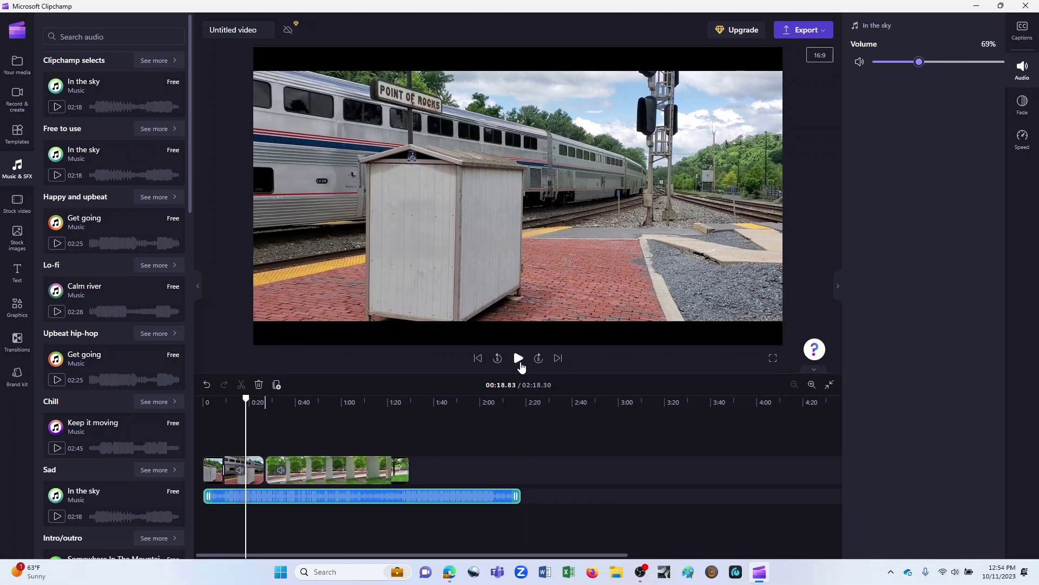
# - Zoom in on the timeline's end and place the playhead at the video's end, 1:29.89
pyautogui.click(418, 420)
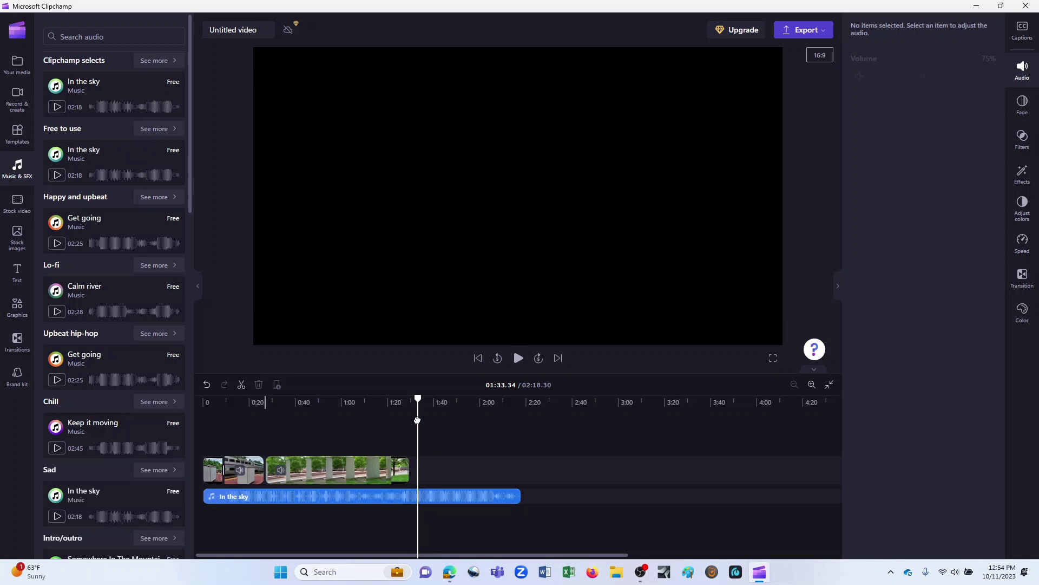
pyautogui.click(812, 384)
pyautogui.click(812, 384)
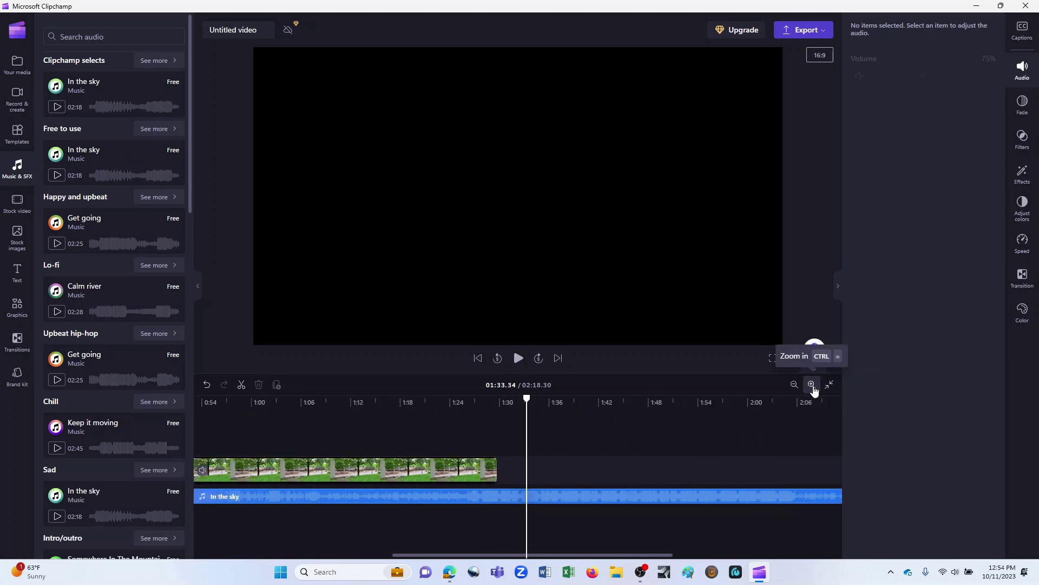
pyautogui.click(812, 384)
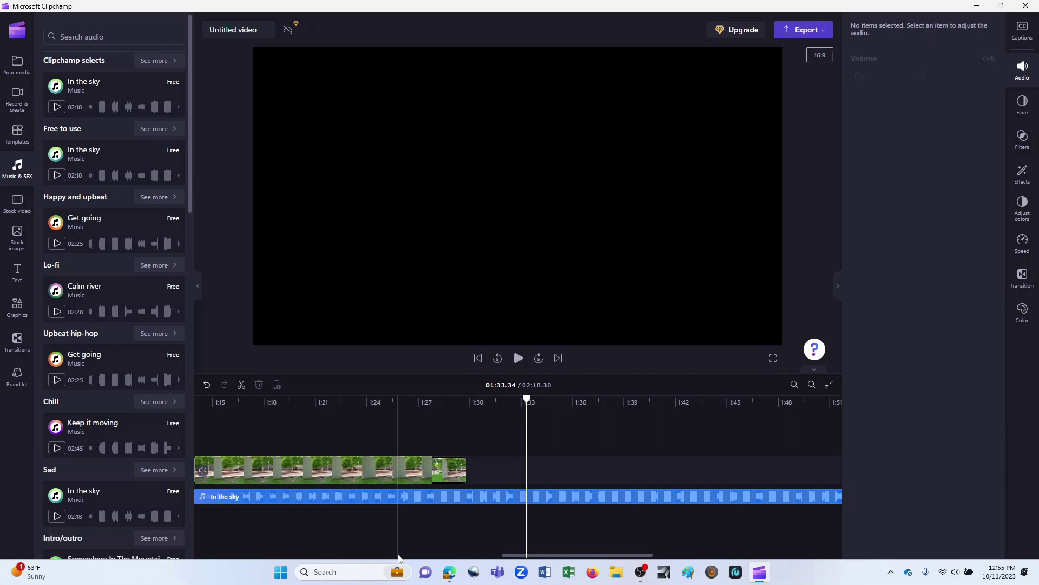
pyautogui.click(811, 384)
pyautogui.click(812, 384)
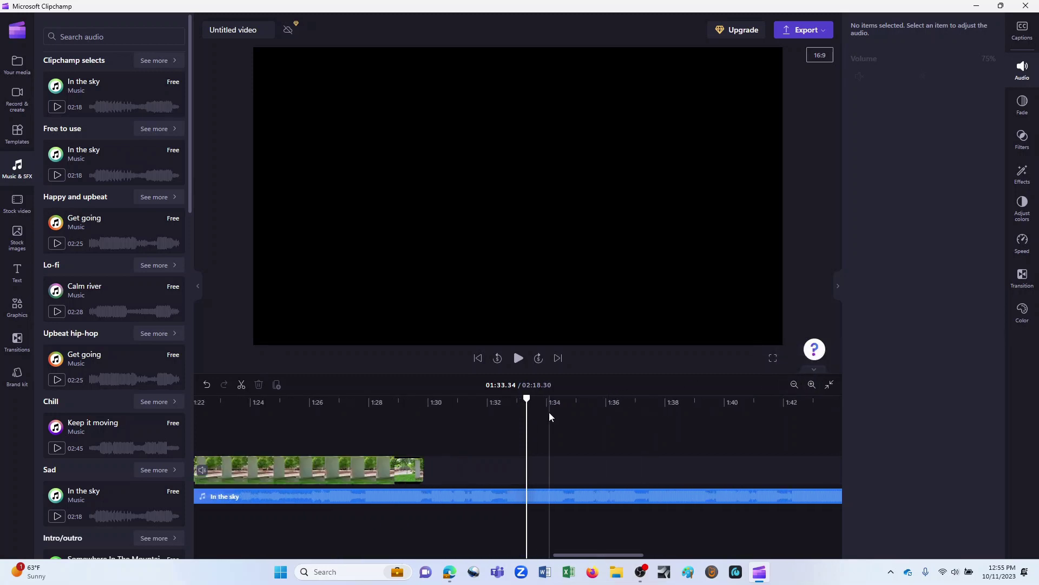
pyautogui.moveTo(526, 402); pyautogui.dragTo(425, 425)
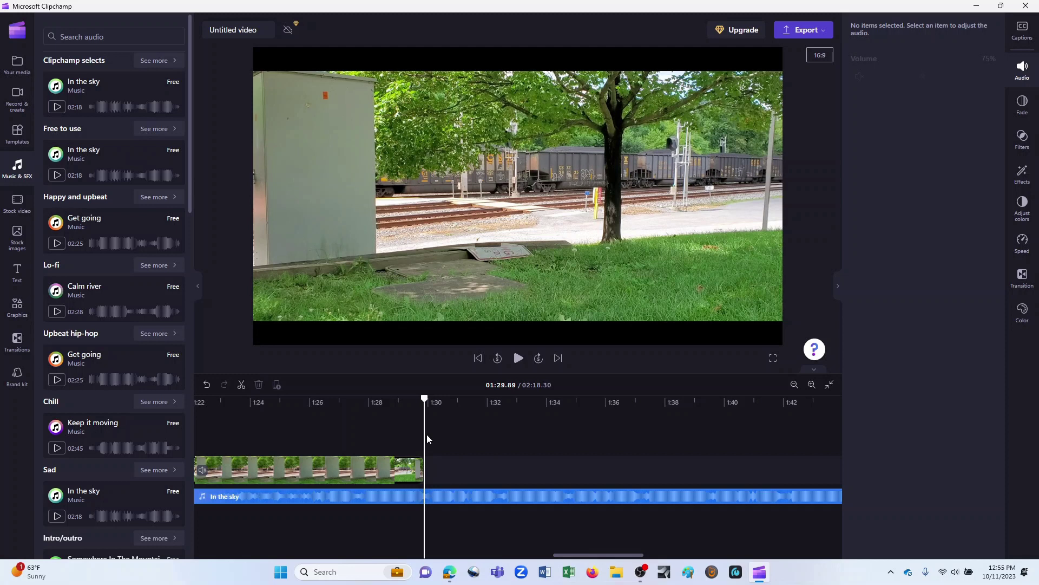
# - Split the In the sky music at 1:29.89 and delete the part beyond it
pyautogui.click(429, 500)
pyautogui.rightClick(429, 499)
pyautogui.click(447, 461)
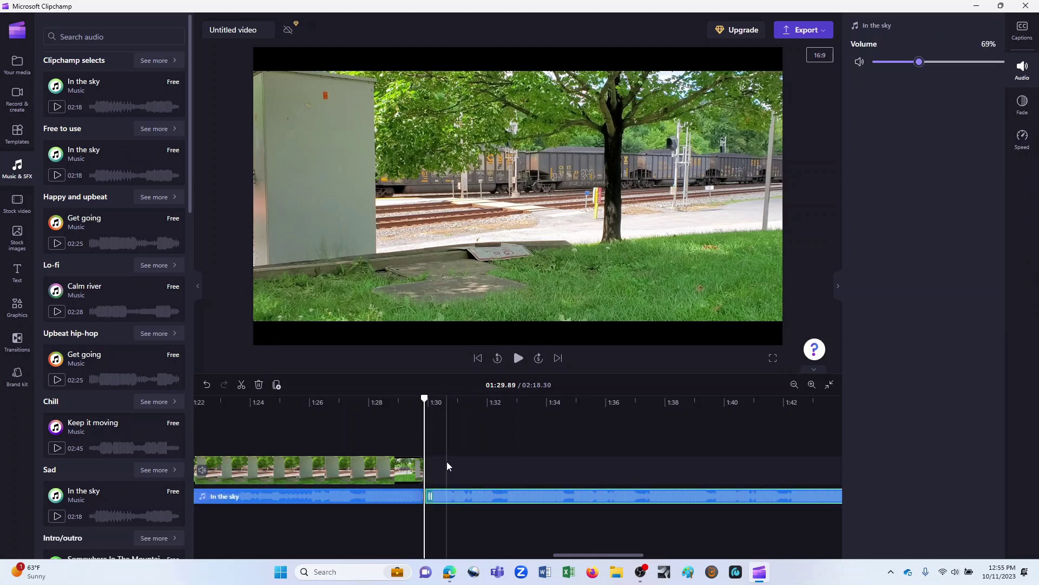
pyautogui.rightClick(466, 496)
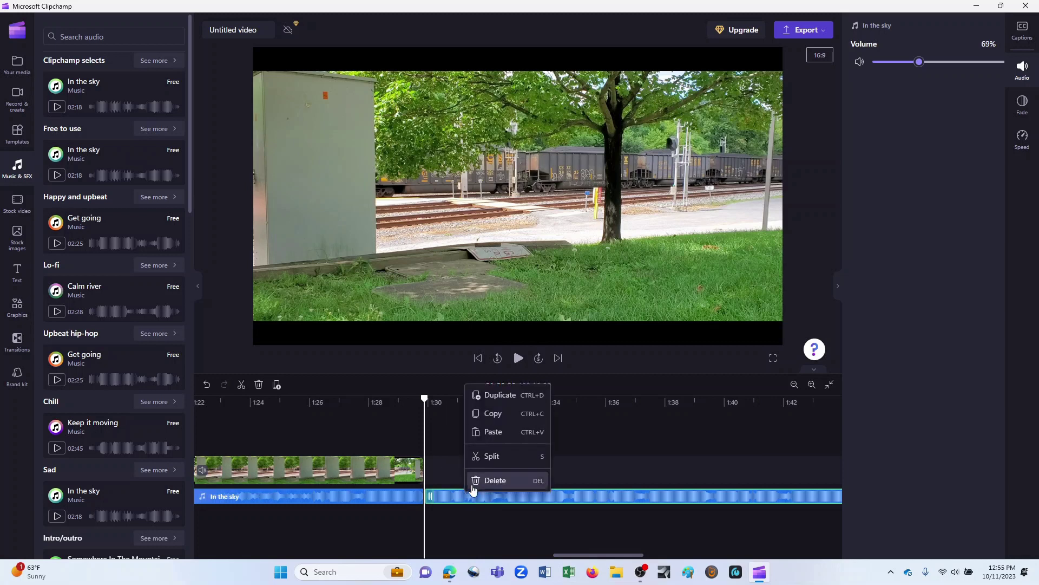
pyautogui.click(477, 486)
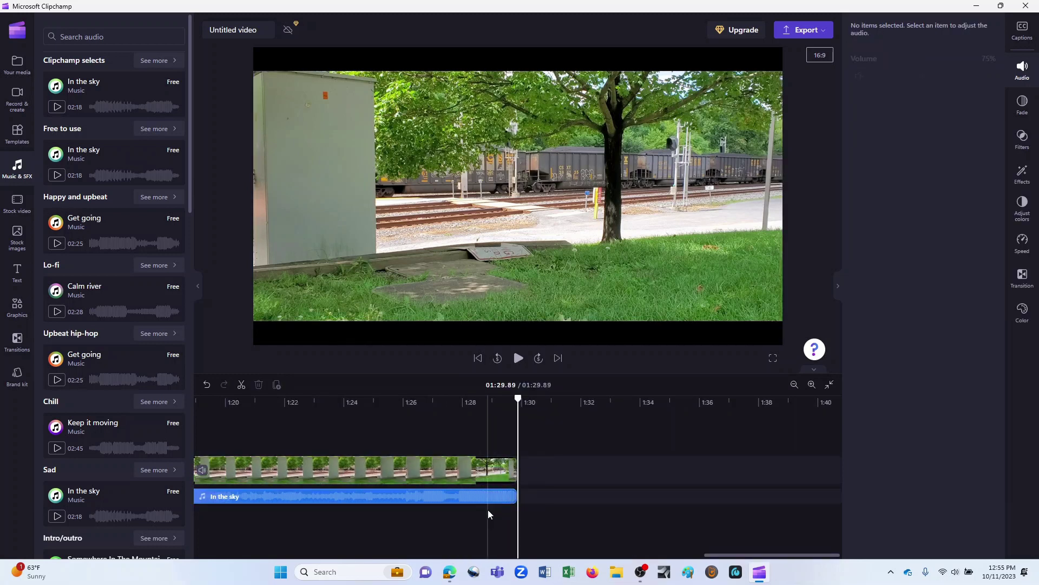
# - Lower the train video's volume to about 85% and give it a 0.9 s fade out
pyautogui.click(453, 404)
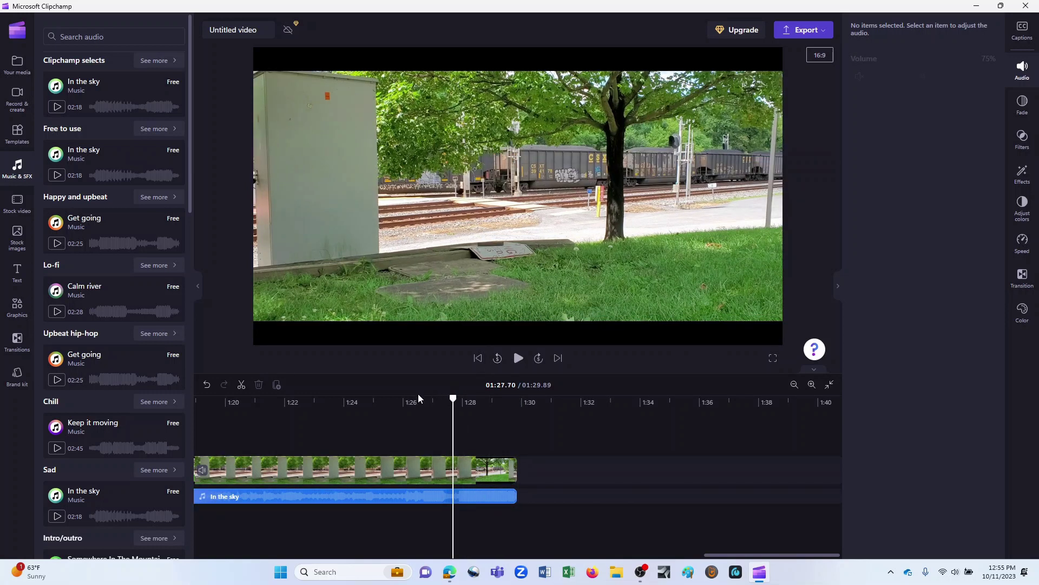
pyautogui.click(518, 360)
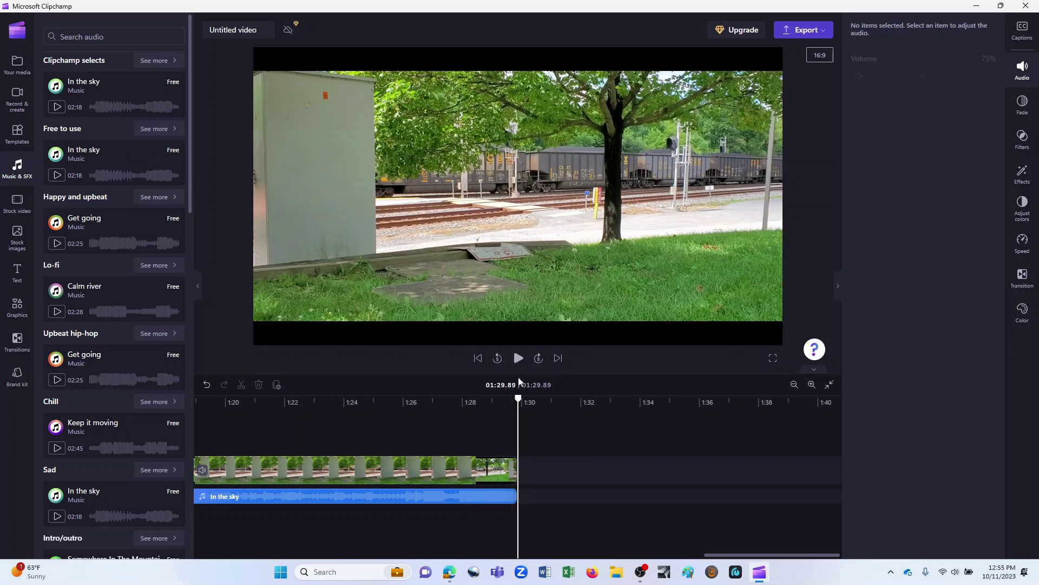
pyautogui.click(677, 282)
pyautogui.moveTo(942, 64); pyautogui.dragTo(931, 64)
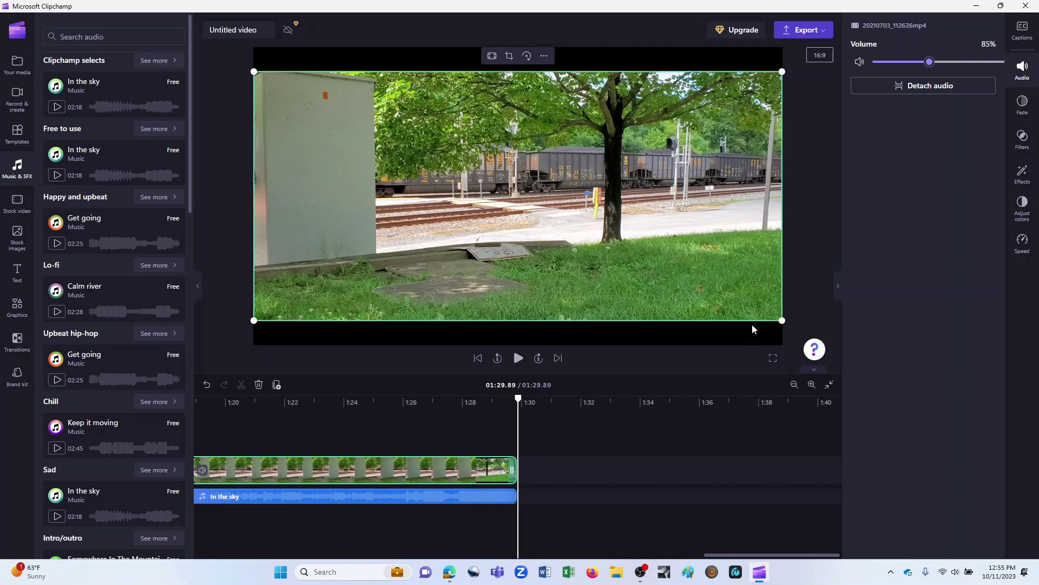
pyautogui.click(1027, 110)
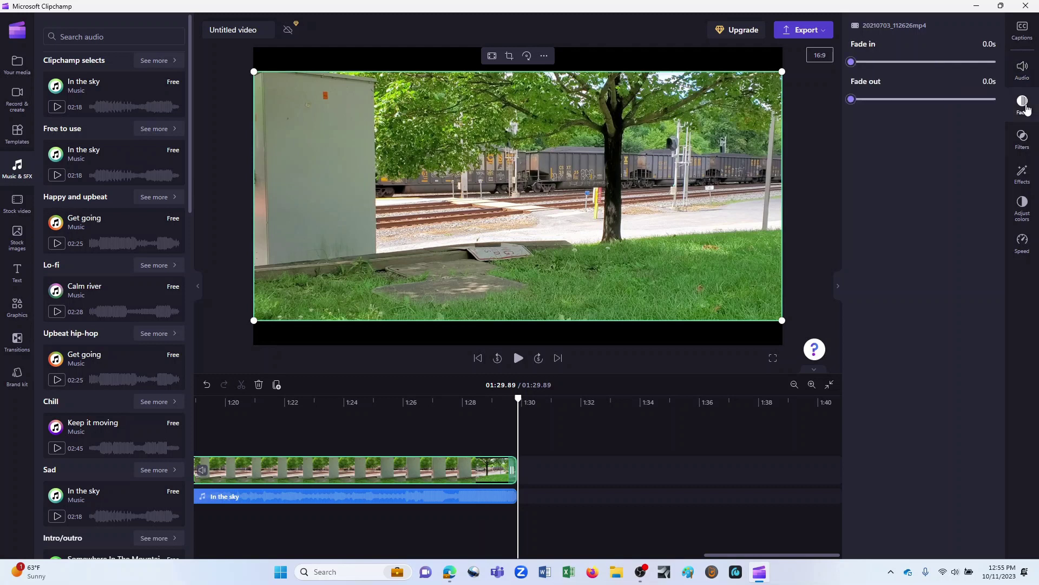
pyautogui.moveTo(858, 102); pyautogui.dragTo(912, 103)
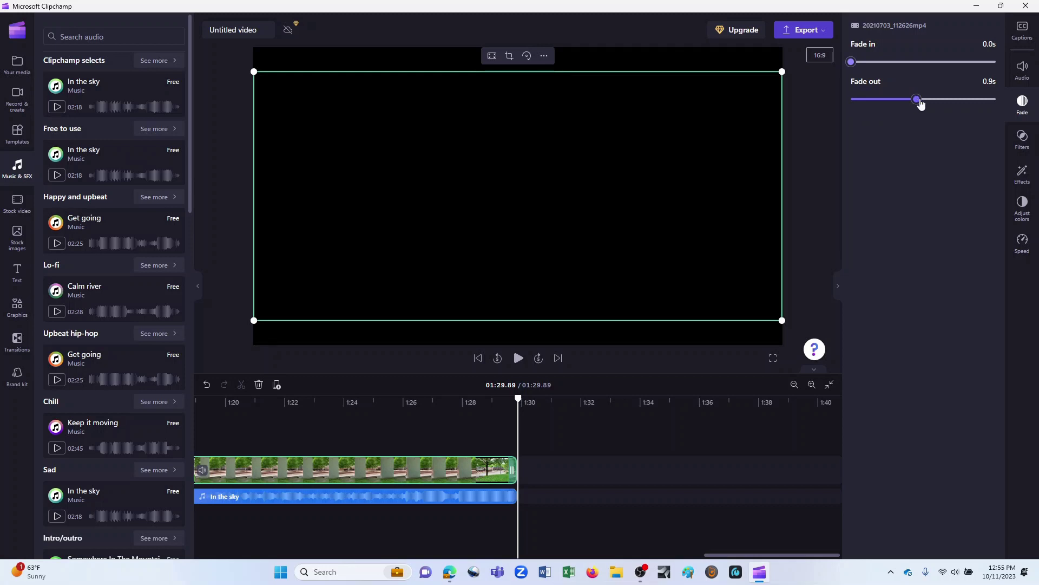
# - Give the In the sky music a 1.0 s fade out and preview the ending
pyautogui.click(497, 498)
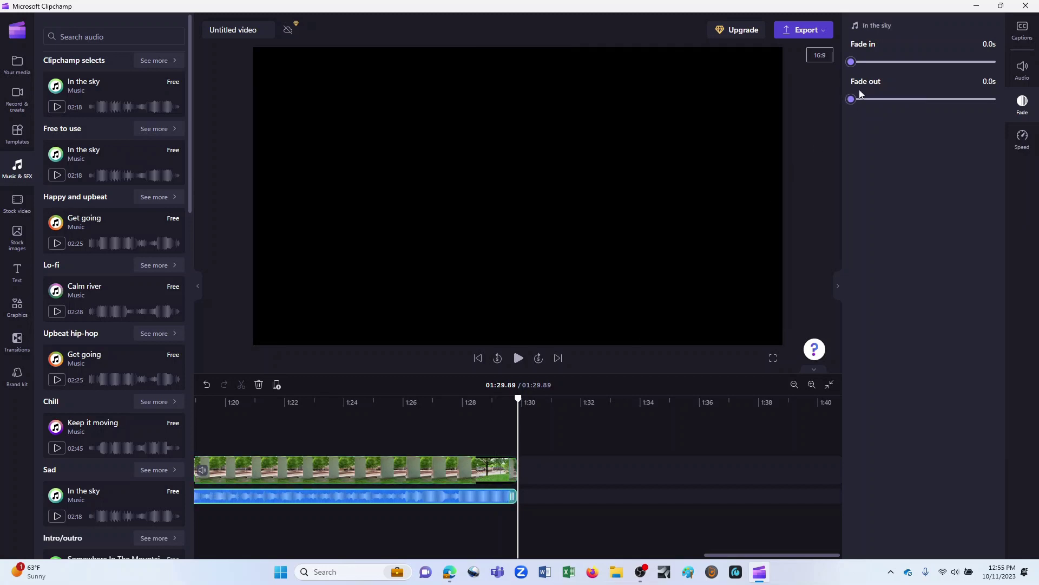
pyautogui.moveTo(853, 103); pyautogui.dragTo(909, 102)
pyautogui.click(464, 411)
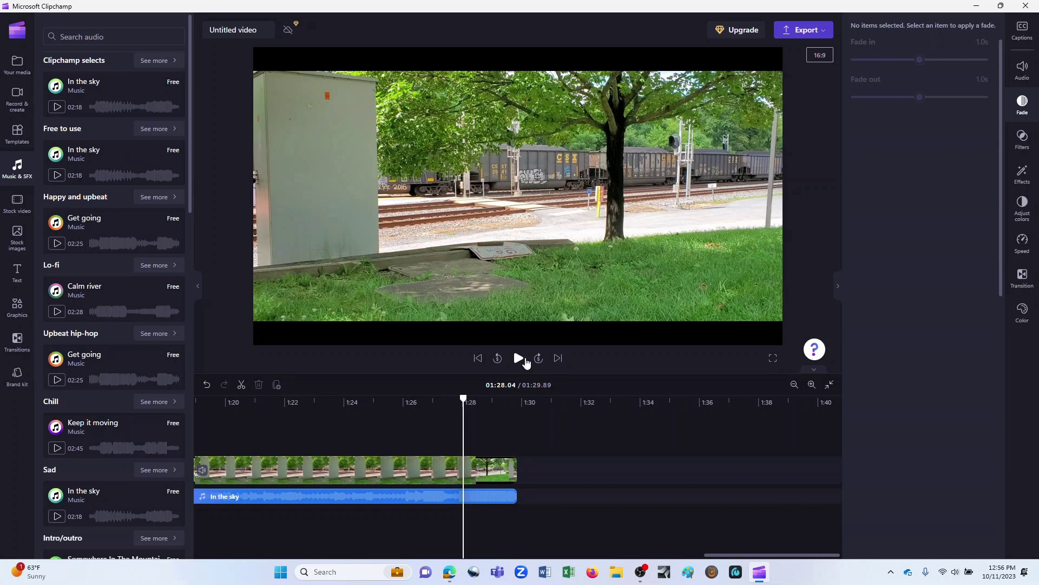
pyautogui.click(524, 360)
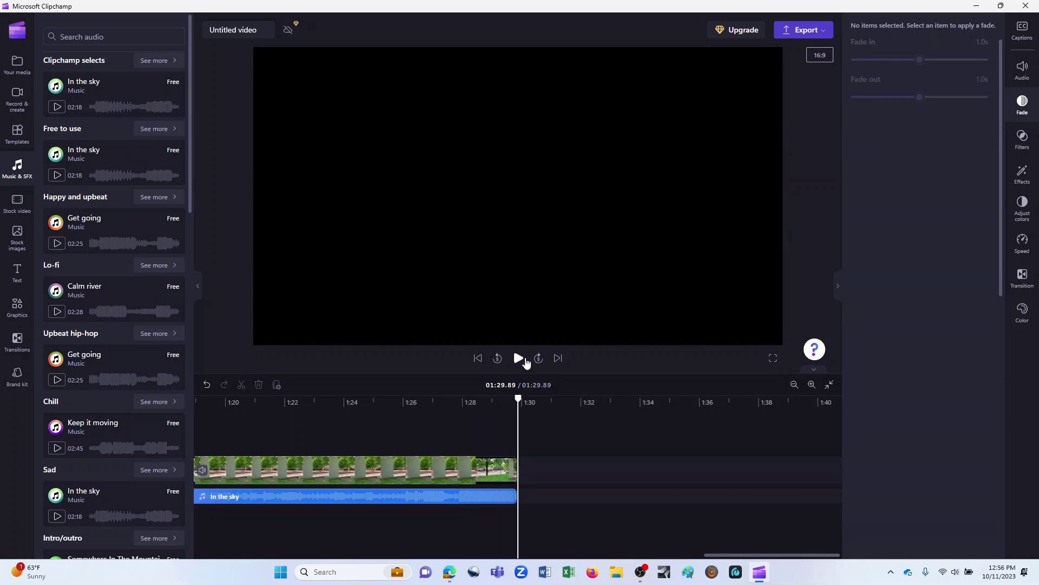
# - Browse Stock video and Stock images, open Text, and return the playhead to about 0:02
pyautogui.click(17, 204)
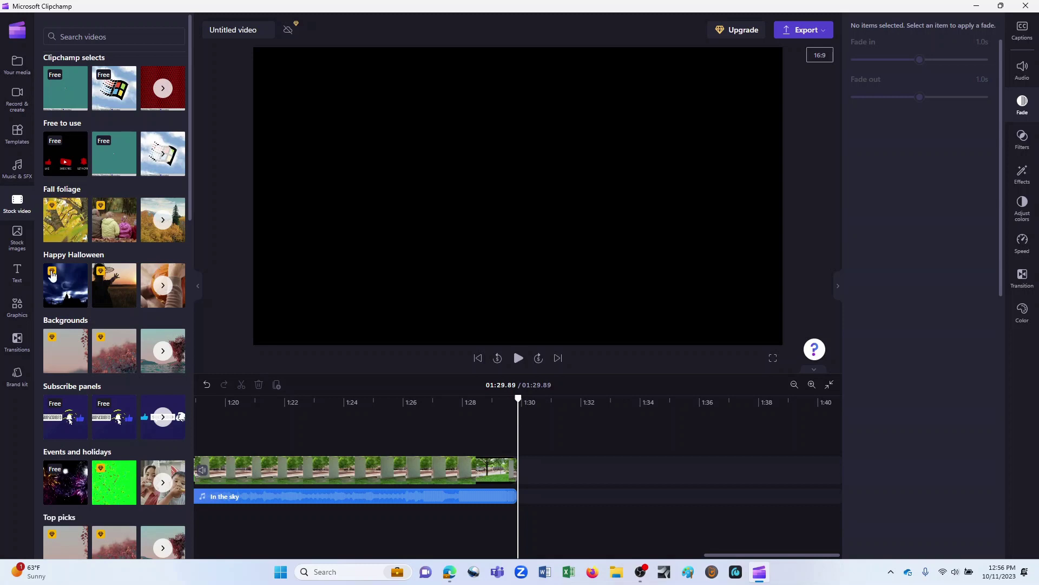
pyautogui.click(23, 246)
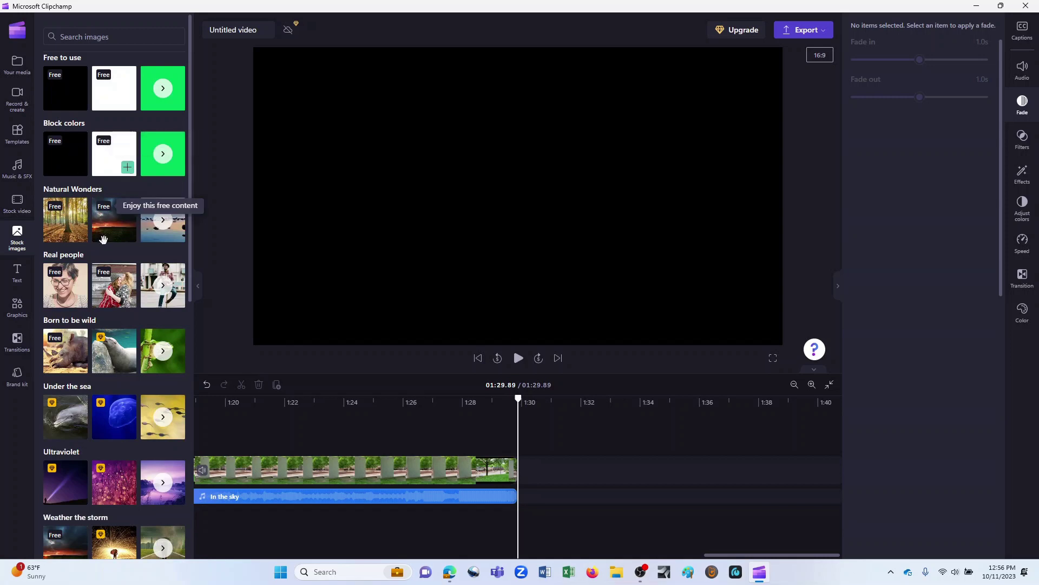
pyautogui.click(17, 274)
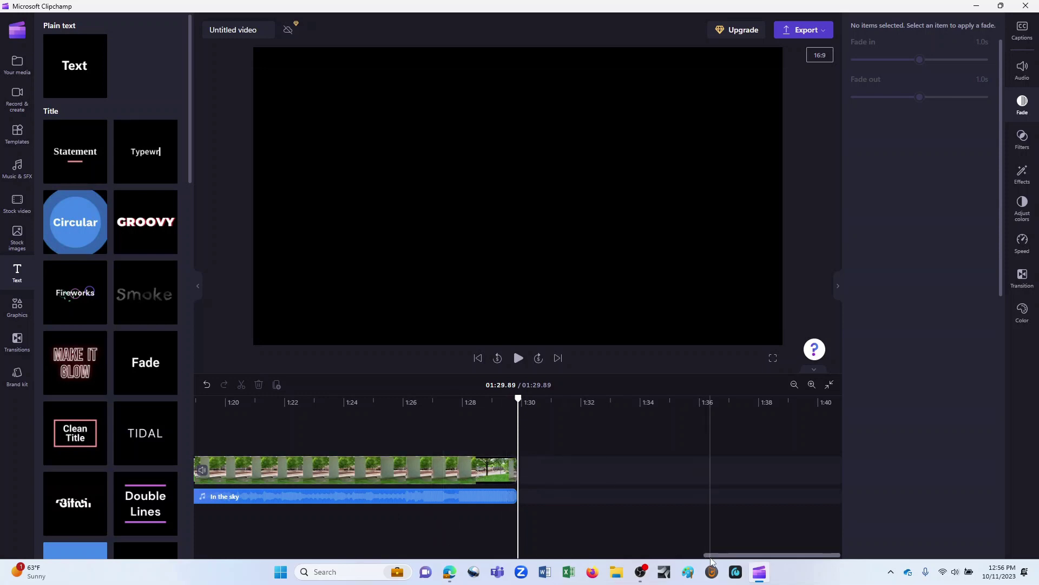
pyautogui.hscroll(-5, 478, 557)
pyautogui.hscroll(-10, 478, 558)
pyautogui.click(260, 439)
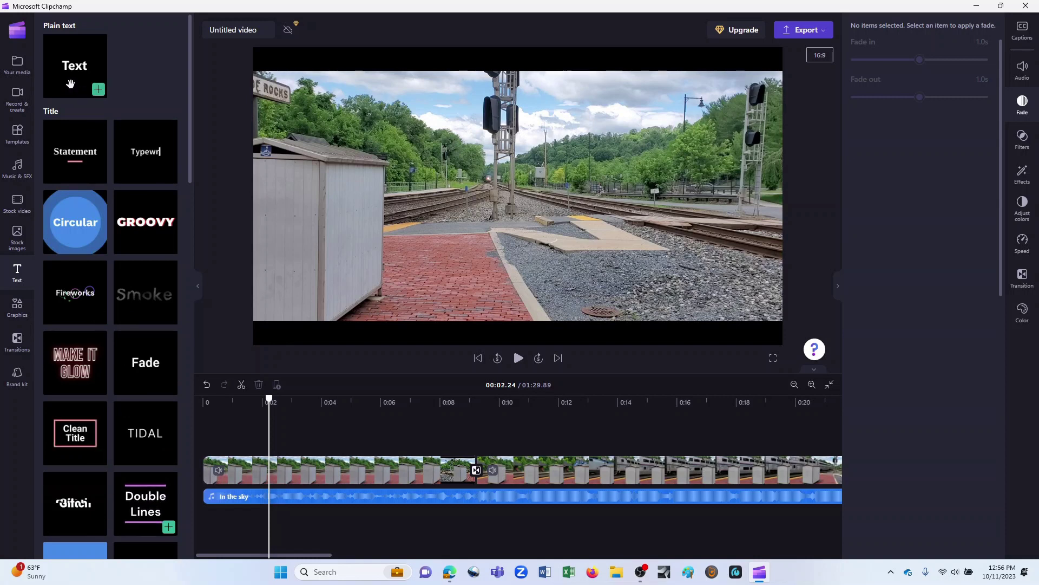
# - Add a Plain text title reading 'Train station' / 'Point of Rocks, Maryland' and widen its box
pyautogui.click(98, 90)
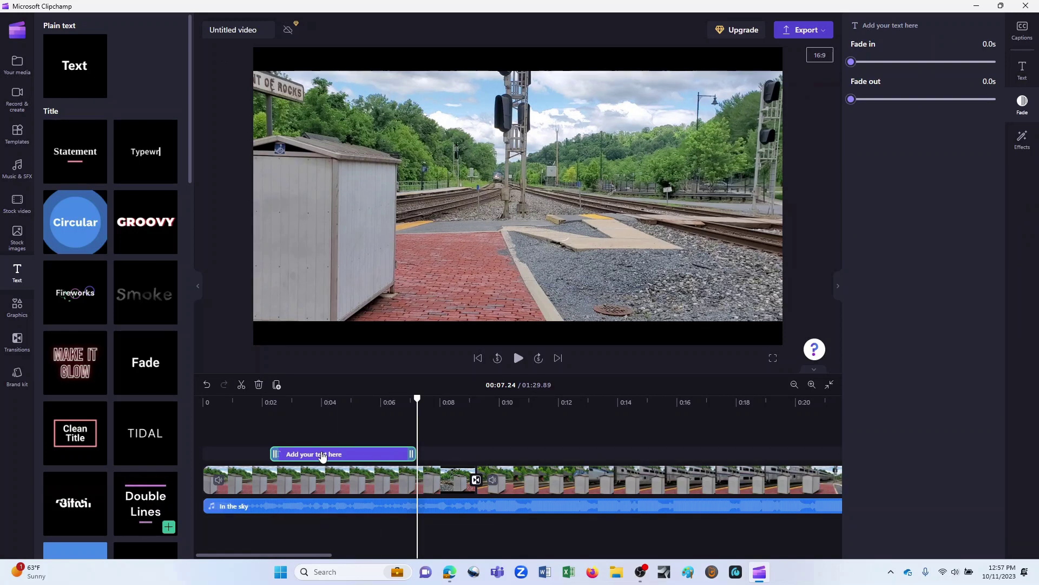
pyautogui.click(321, 454)
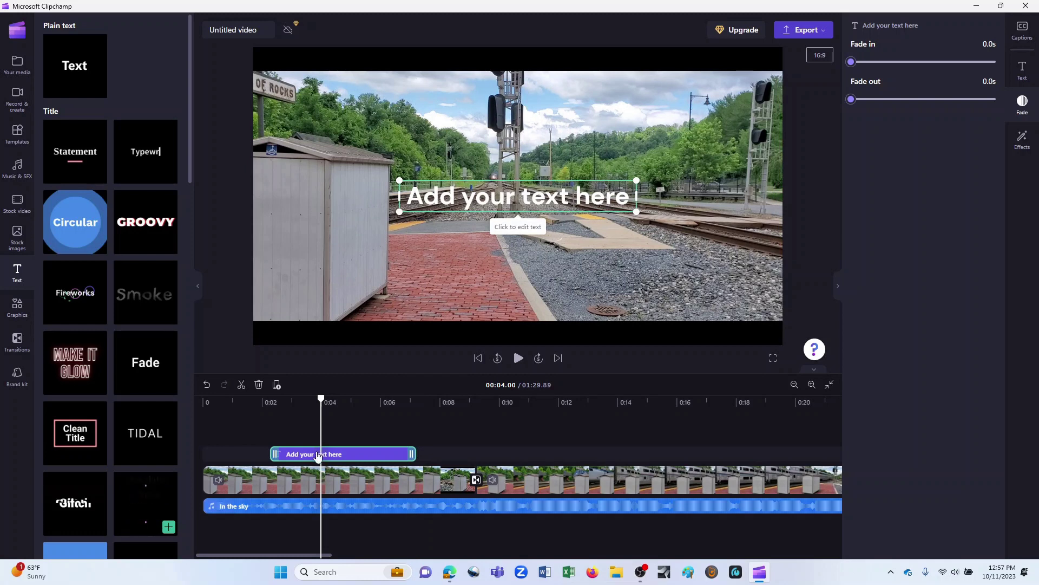
pyautogui.click(436, 192)
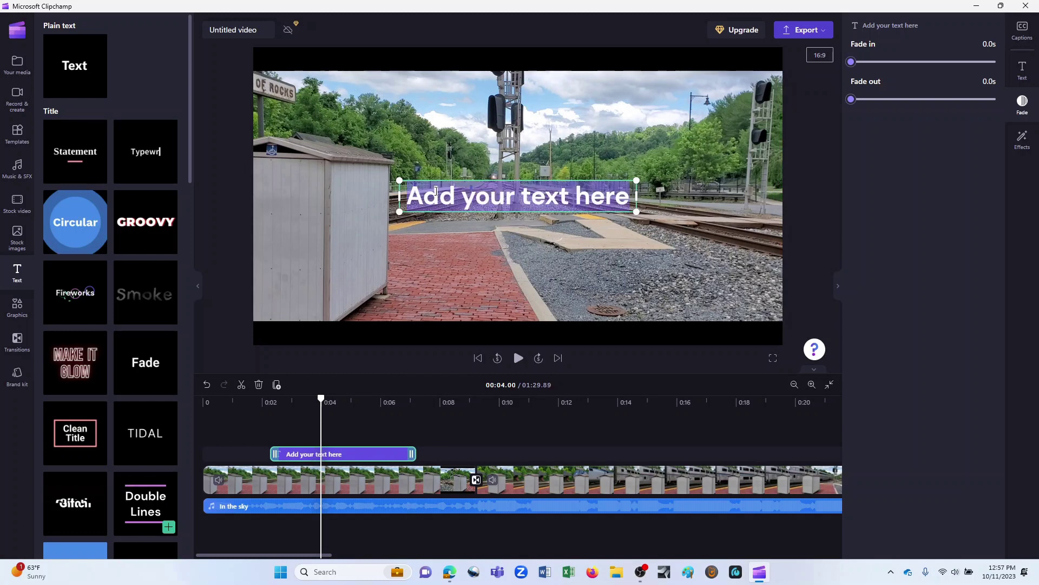
pyautogui.press('BackSpace')
pyautogui.write('Train station')
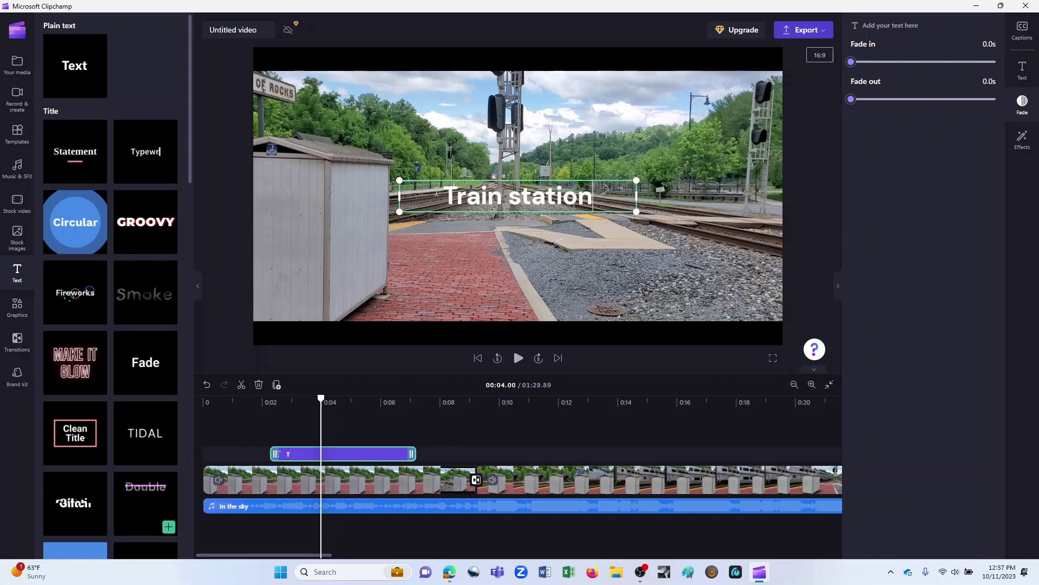
pyautogui.press('Return')
pyautogui.write('Poi')
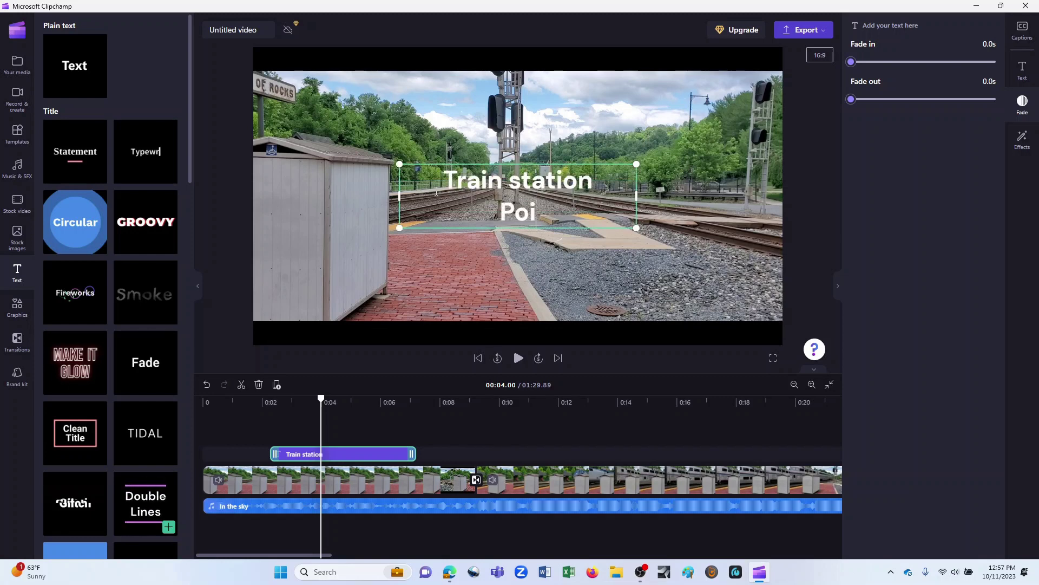
pyautogui.write('nt of Rocks, ')
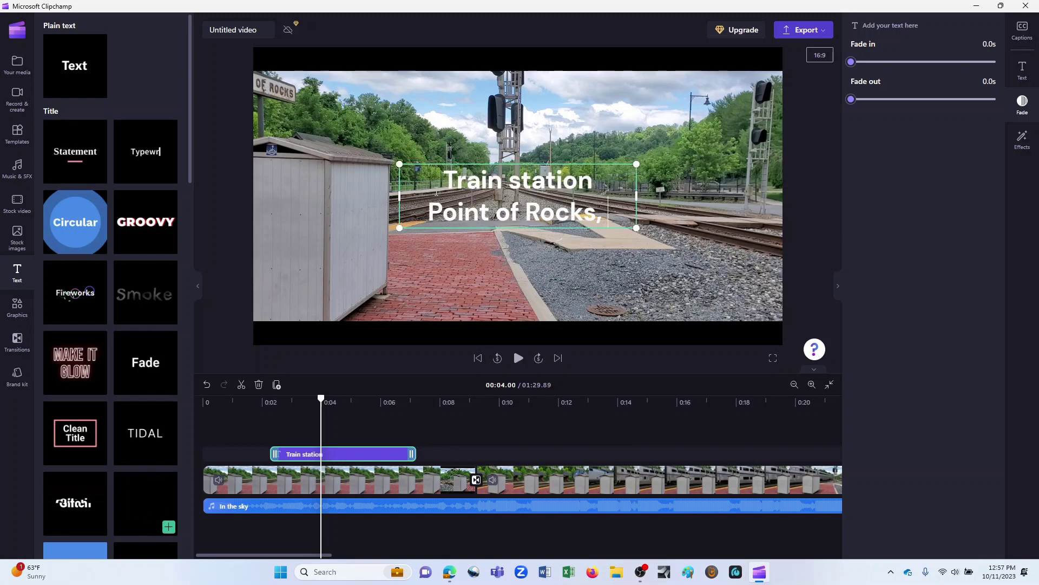
pyautogui.write('Maryland')
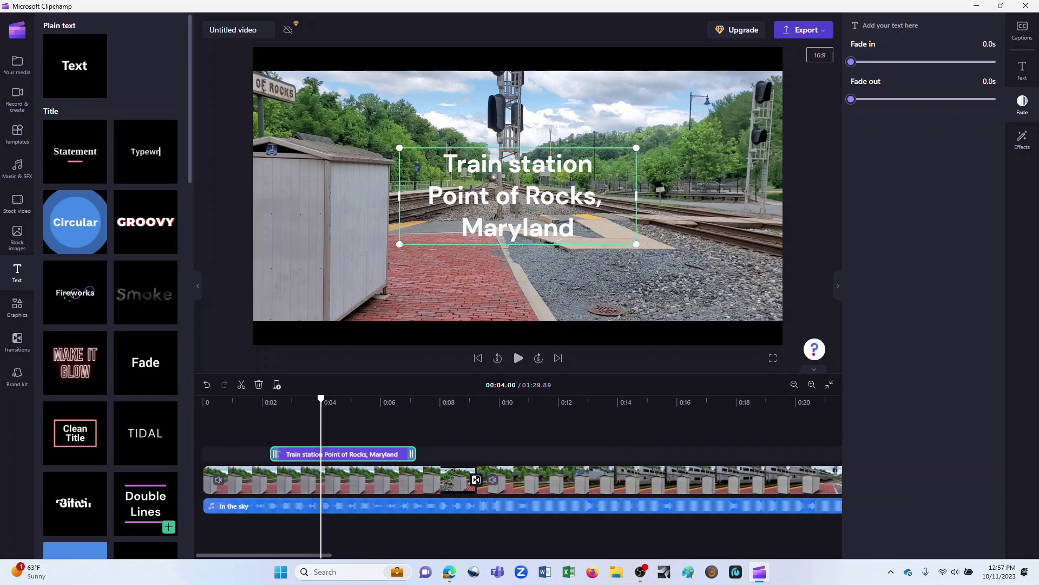
pyautogui.moveTo(638, 197)
pyautogui.mouseDown()
pyautogui.moveTo(709, 198)
pyautogui.moveTo(706, 164)
pyautogui.moveTo(744, 157)
pyautogui.moveTo(656, 188)
pyautogui.mouseUp()
# - Change the title font to Playfair Display with a Normal (non-bold) font style
pyautogui.click(407, 479)
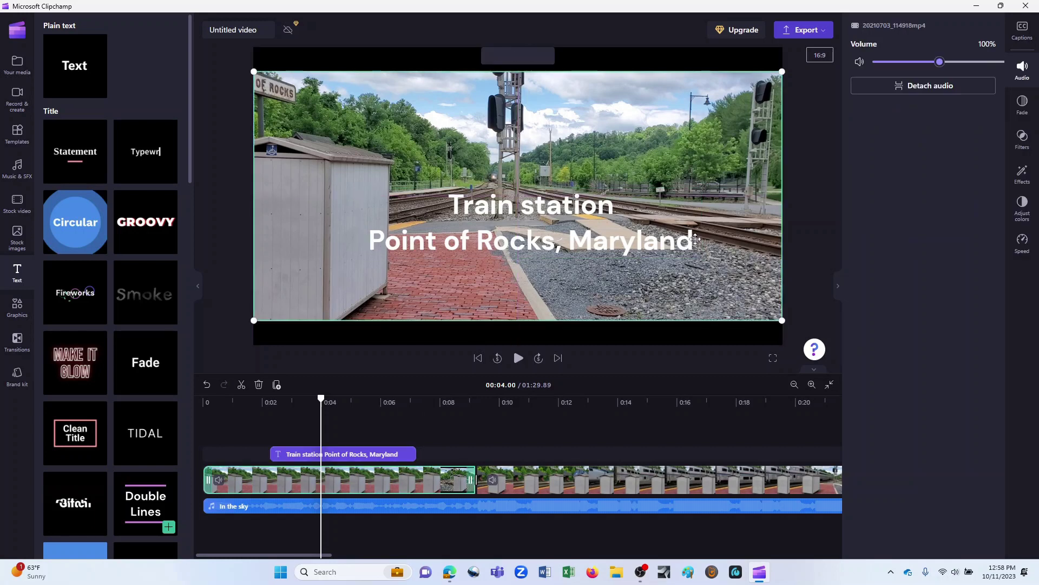
pyautogui.click(386, 454)
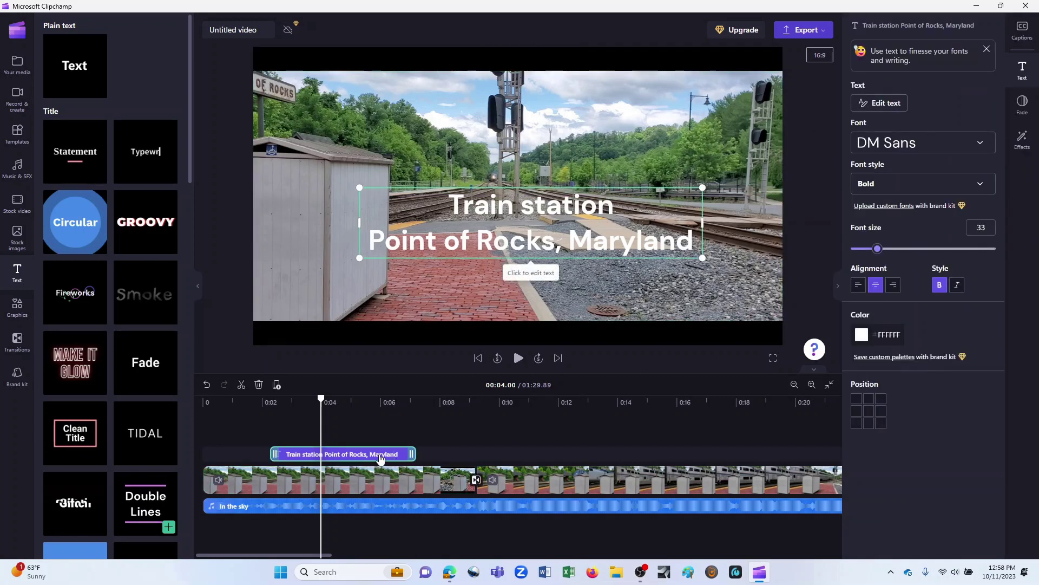
pyautogui.click(885, 149)
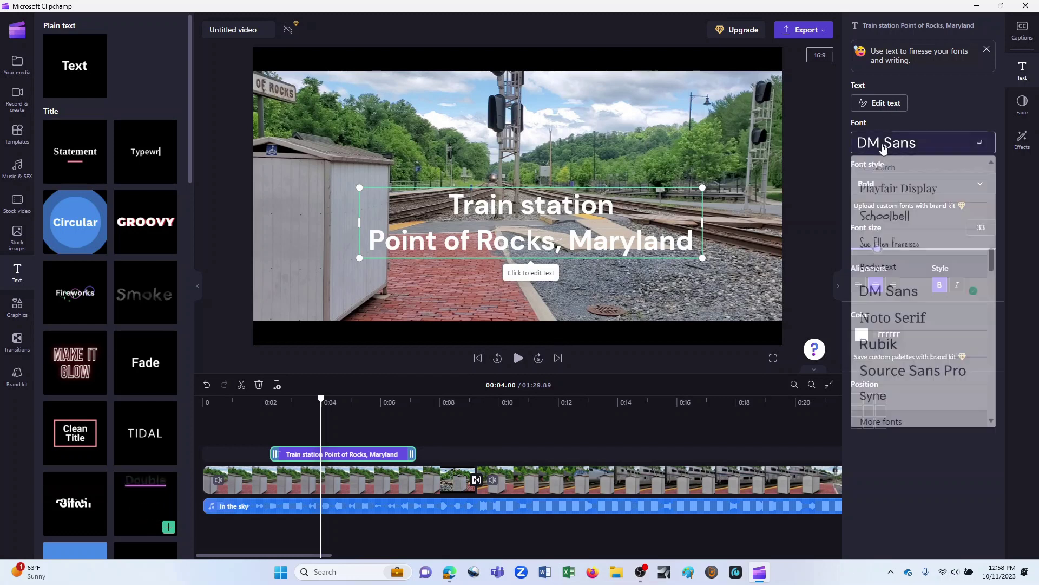
pyautogui.click(889, 189)
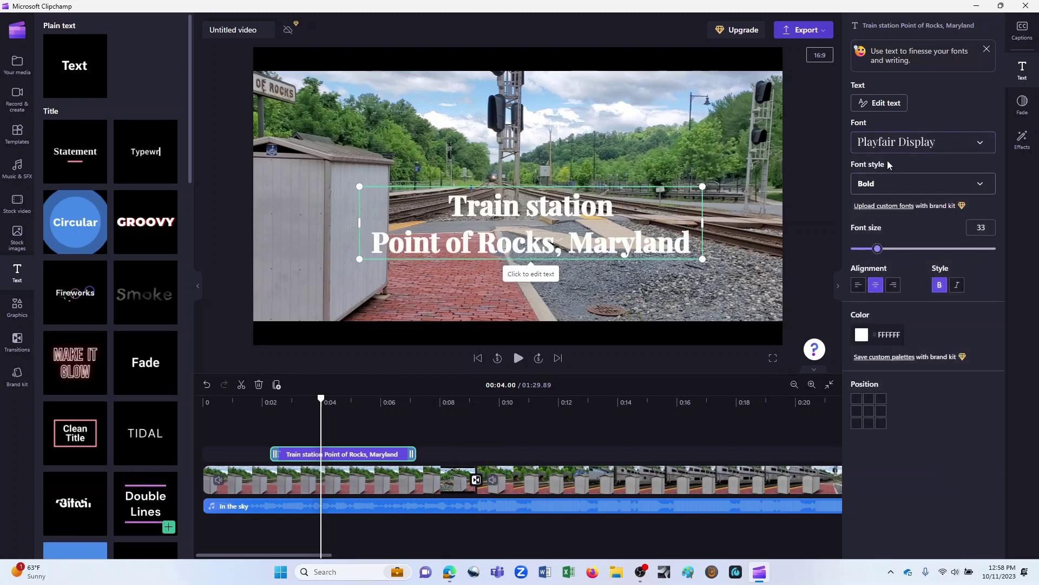
pyautogui.click(935, 185)
pyautogui.click(892, 209)
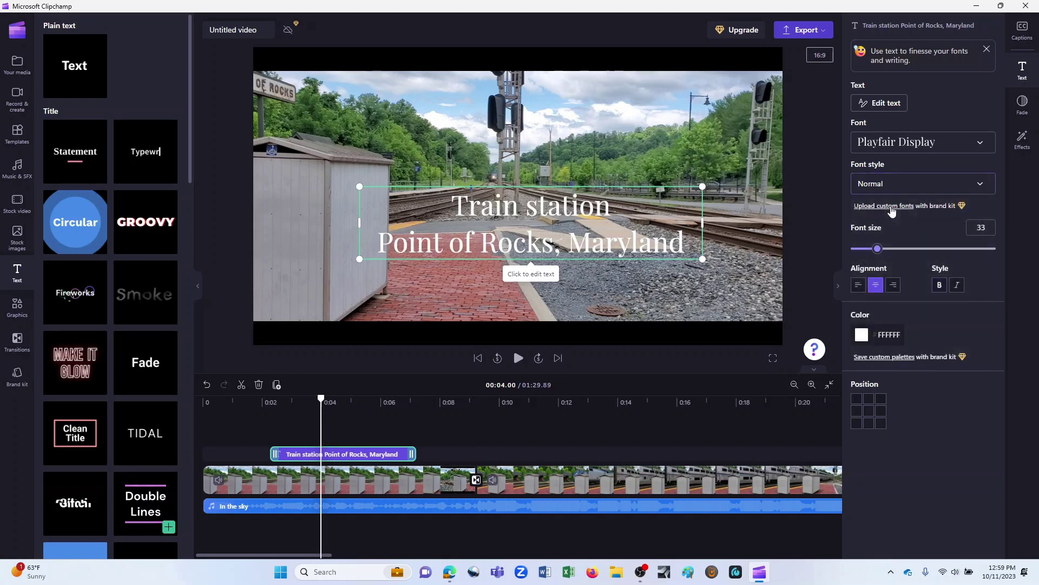
# - Color the title yellow, enlarge it to size 39, and shift it slightly lower
pyautogui.click(863, 336)
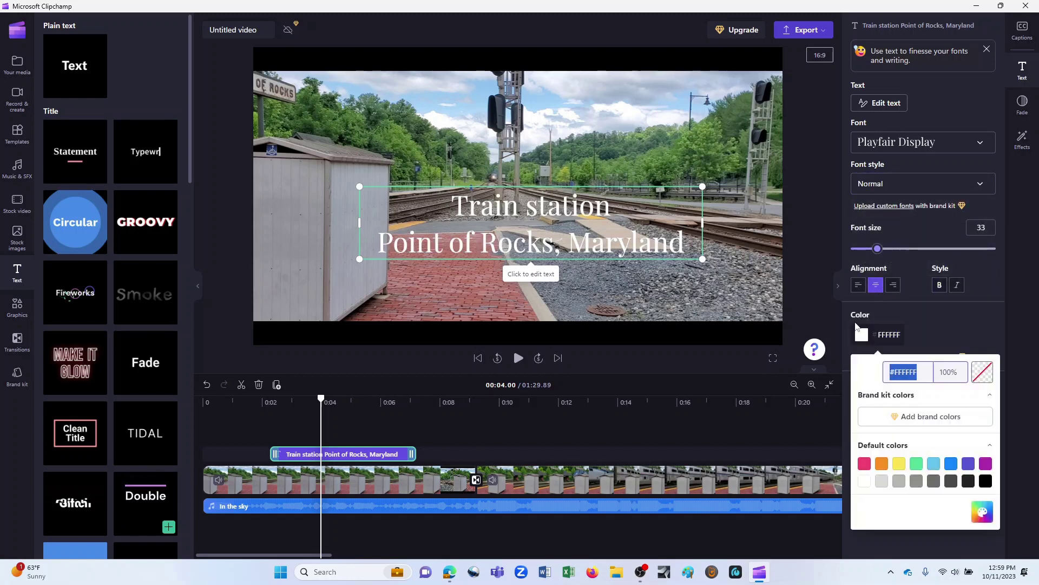
pyautogui.click(900, 464)
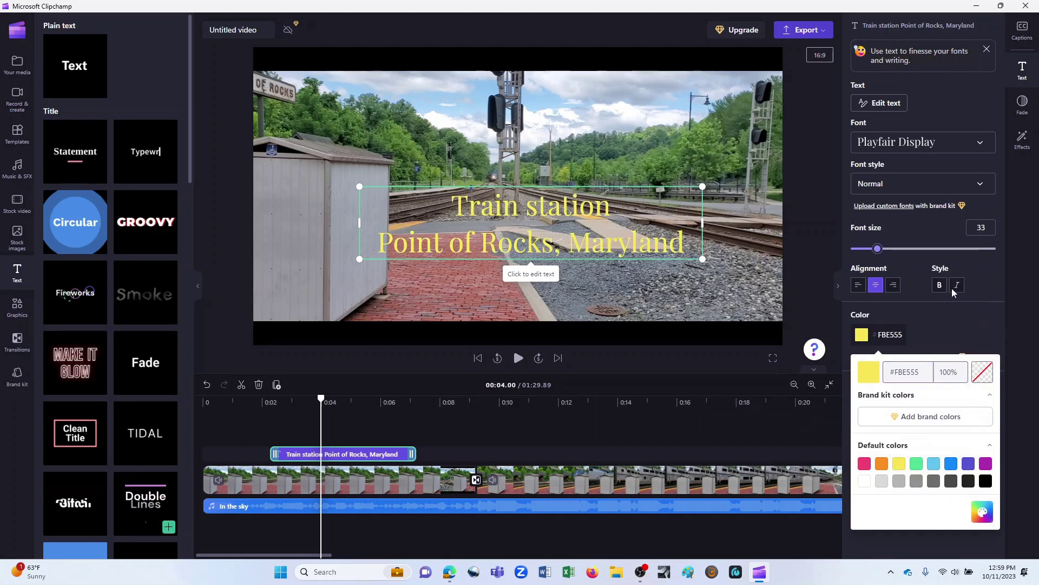
pyautogui.moveTo(702, 187); pyautogui.dragTo(719, 146)
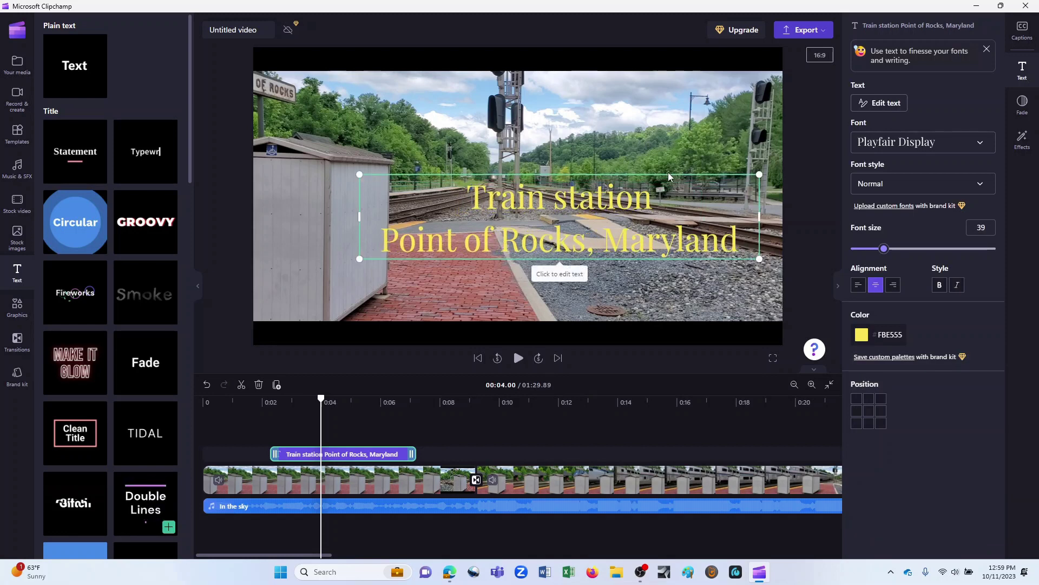
pyautogui.moveTo(668, 174); pyautogui.dragTo(655, 201)
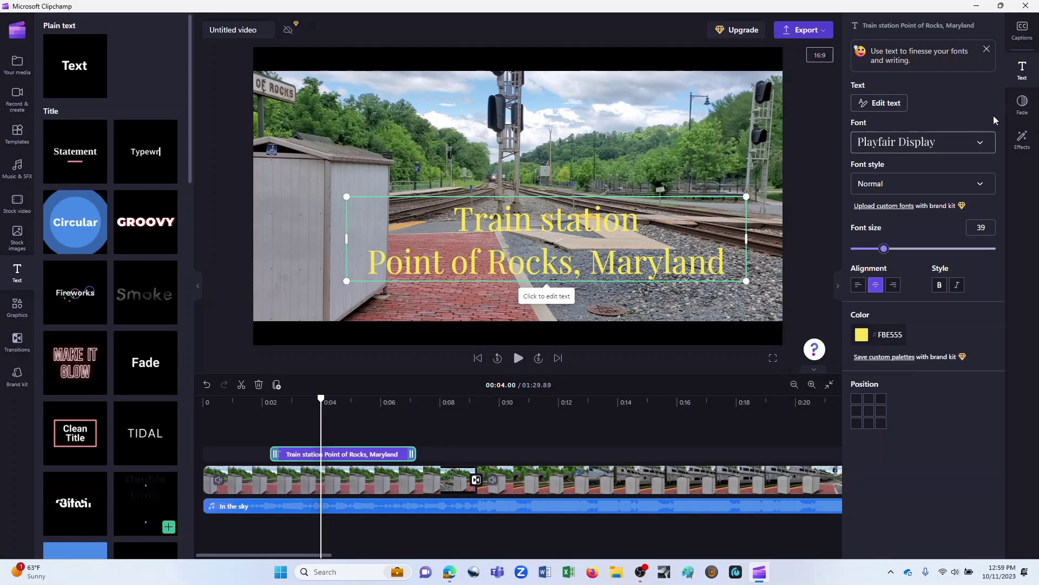
# - Set the title's fade in and fade out to 0.9s each, then preview it fading in
pyautogui.click(1022, 105)
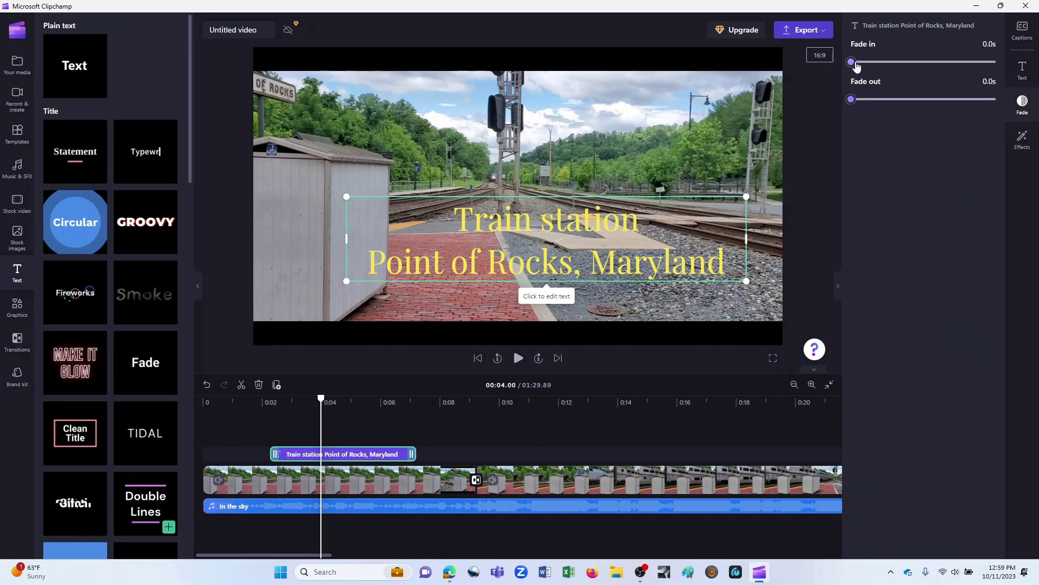
pyautogui.moveTo(855, 66); pyautogui.dragTo(908, 64)
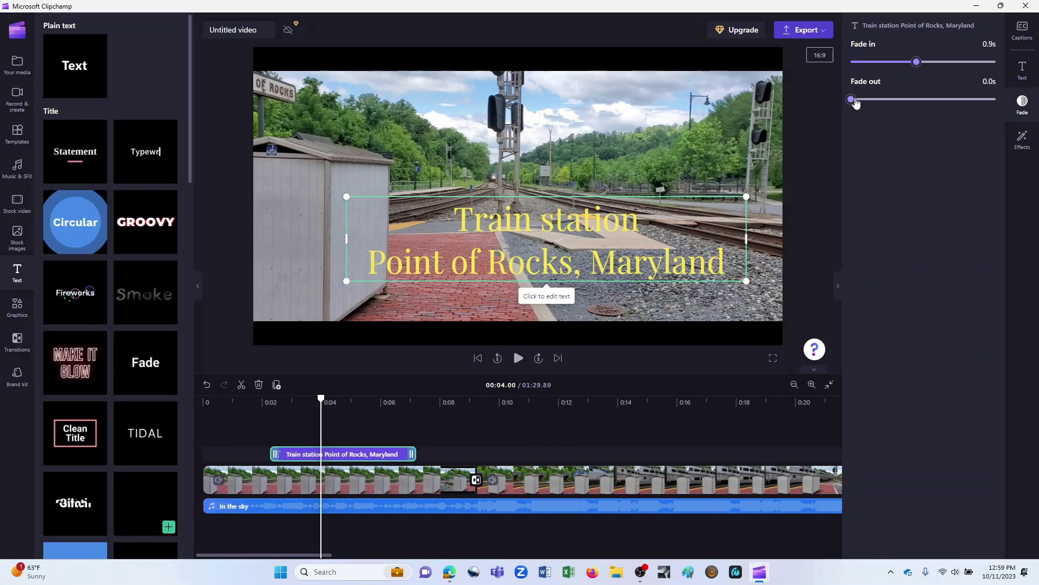
pyautogui.moveTo(924, 101); pyautogui.dragTo(917, 99)
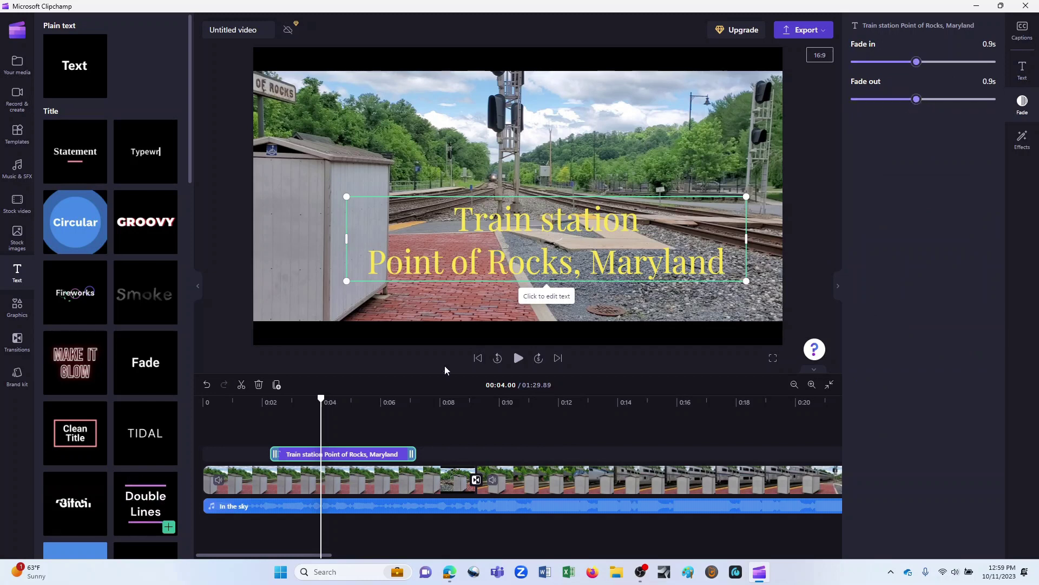
pyautogui.click(248, 401)
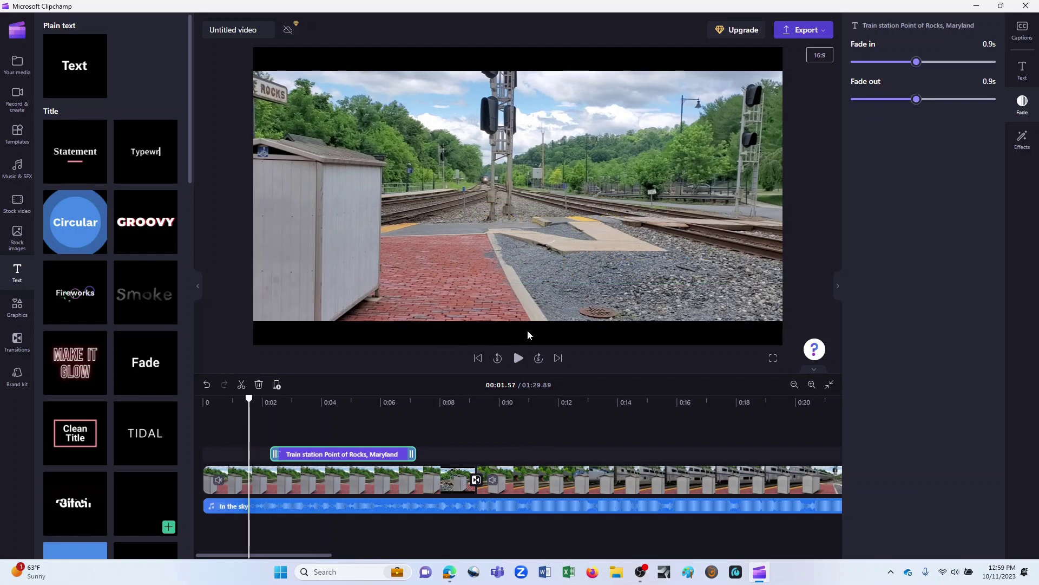
pyautogui.click(523, 359)
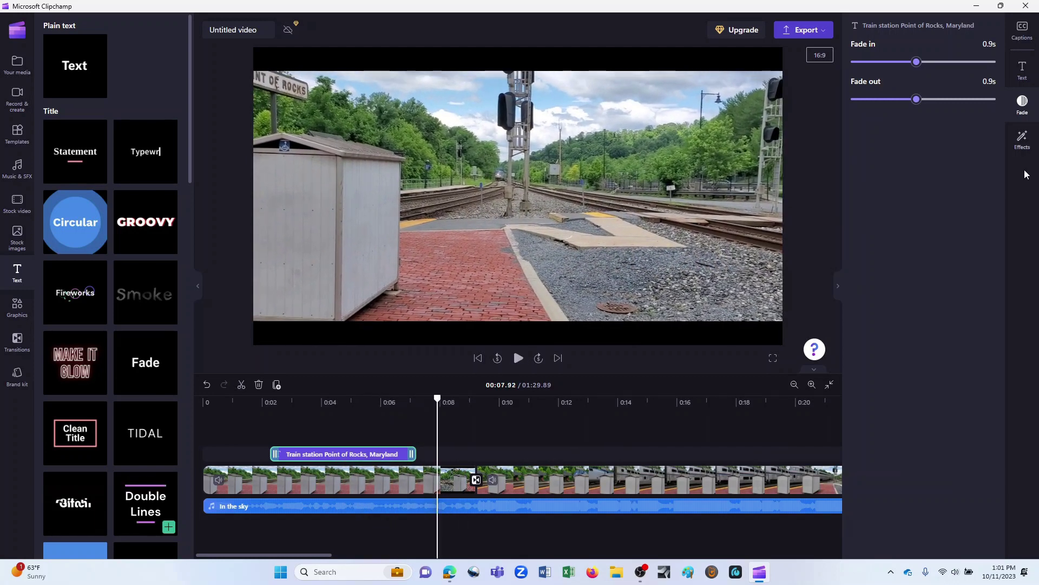
# - Show the title's Effects choices, such as Flash, VHS and Glitch
pyautogui.click(1023, 141)
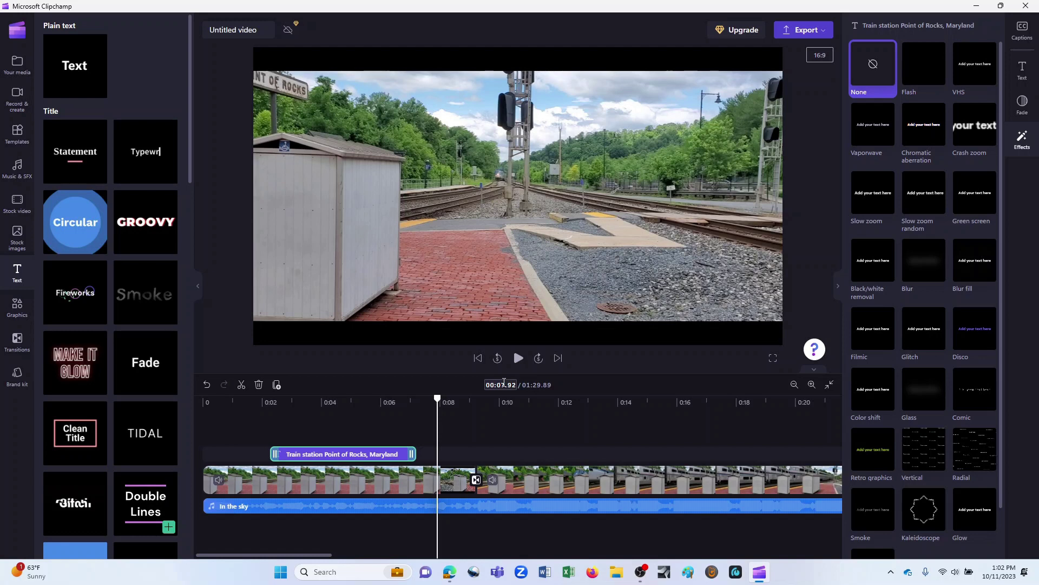
# - Add the grey illustrated arrow from an 'arrow' graphics search at 0:07, placed over the white shelter
pyautogui.click(18, 306)
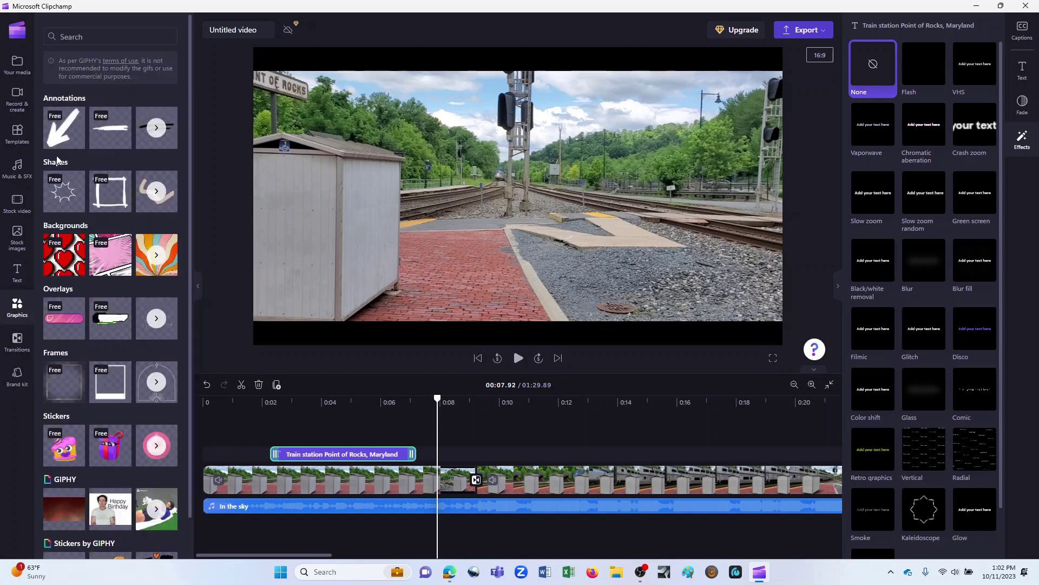
pyautogui.moveTo(65, 133)
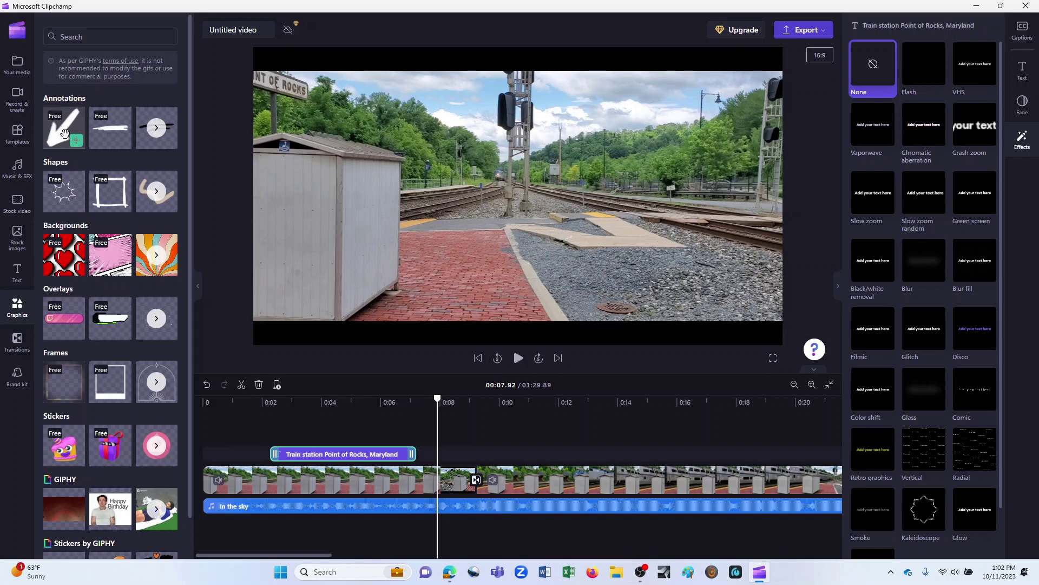
pyautogui.click(93, 38)
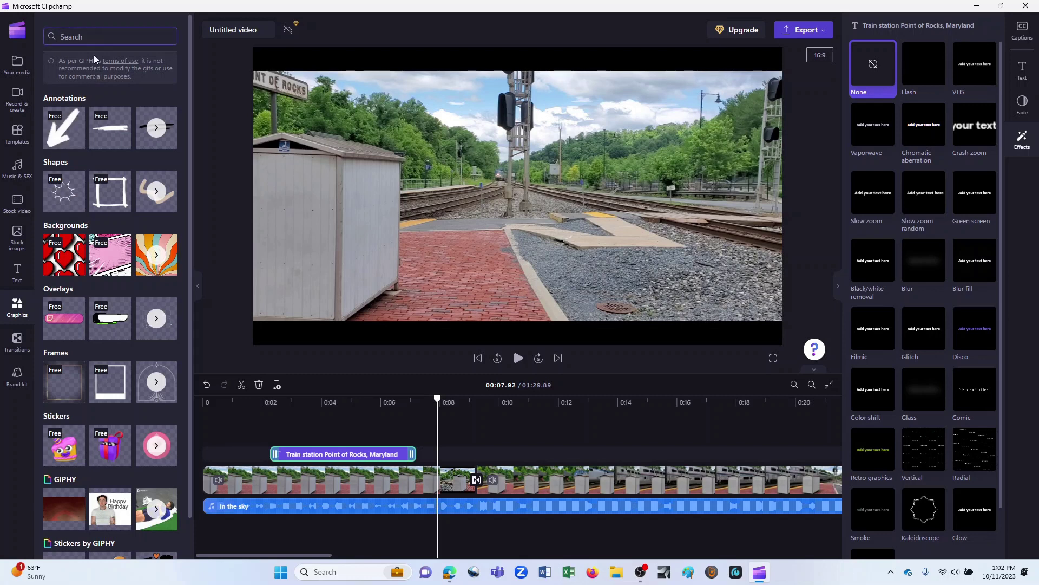
pyautogui.write('arrow')
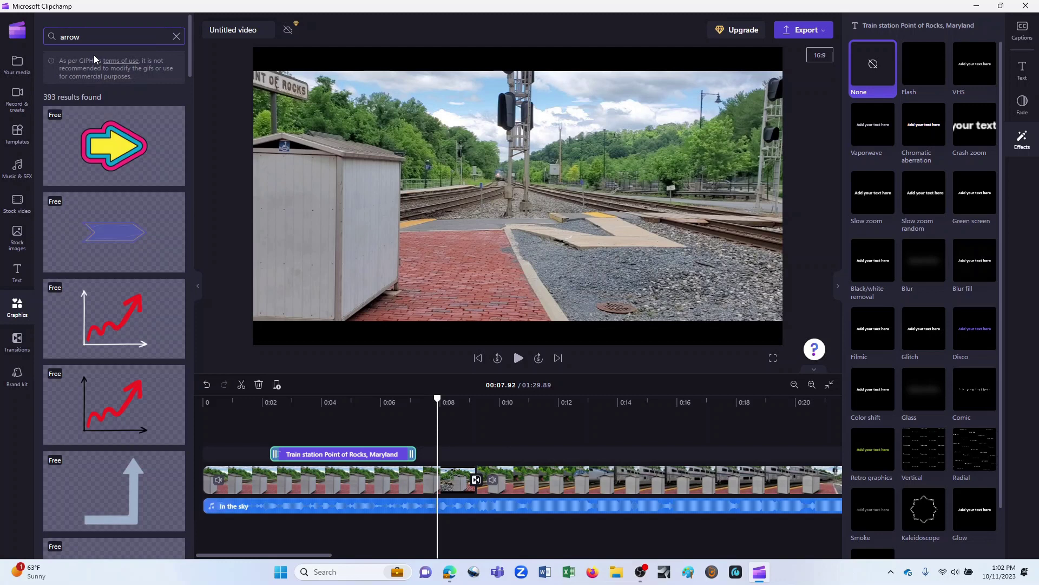
pyautogui.click(176, 523)
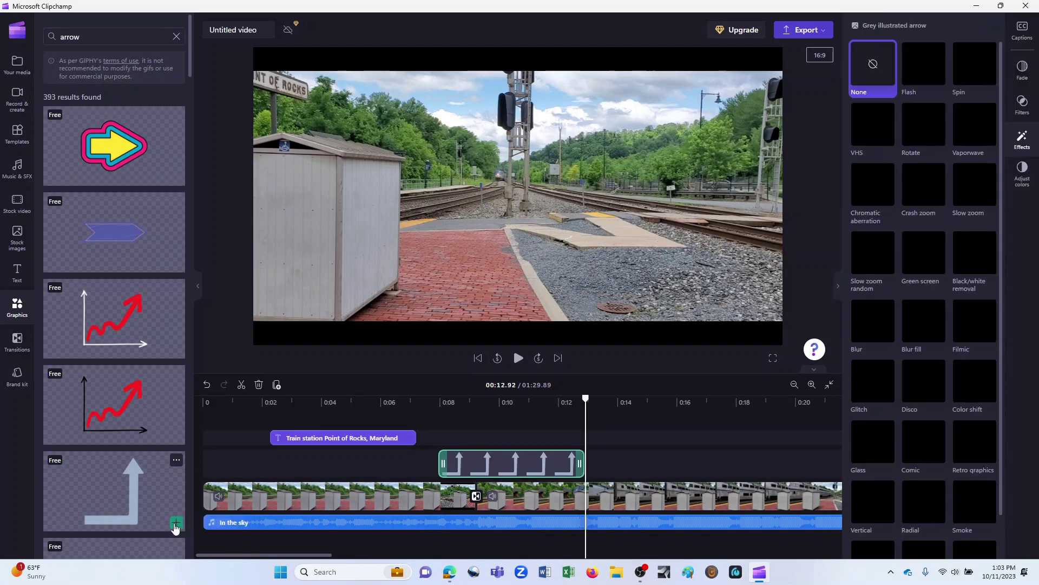
pyautogui.moveTo(496, 472); pyautogui.dragTo(472, 472)
pyautogui.click(474, 401)
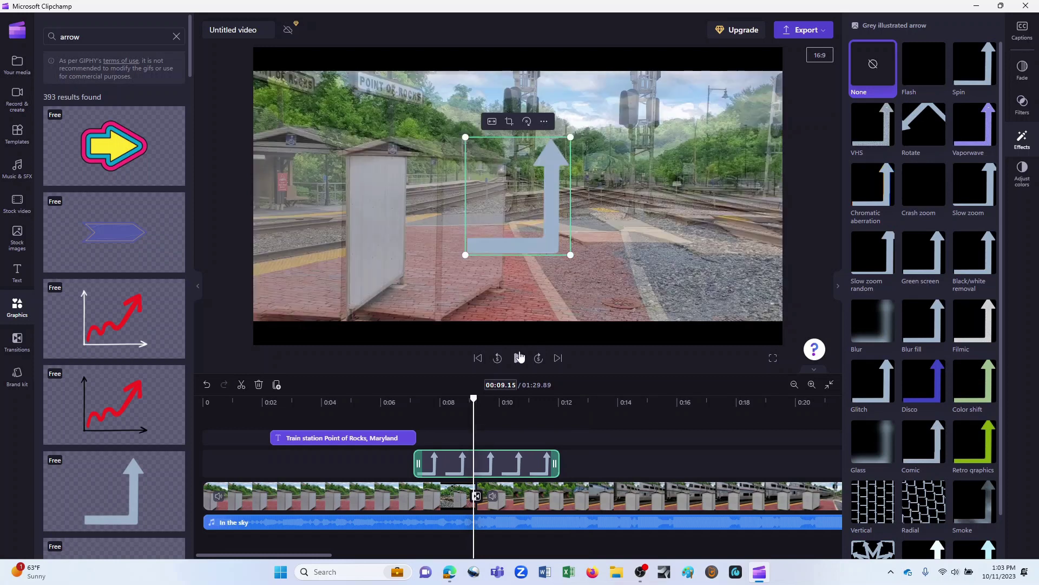
pyautogui.moveTo(545, 219); pyautogui.dragTo(385, 200)
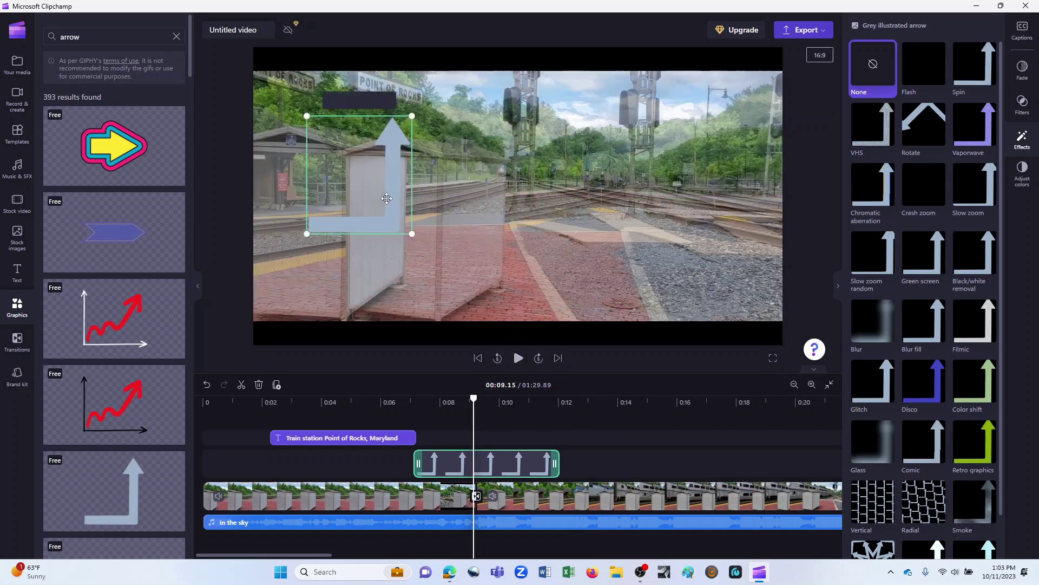
# - Set the arrow's fade in to 0.8s, with a 0.9s fade out, and play to check it
pyautogui.click(1022, 68)
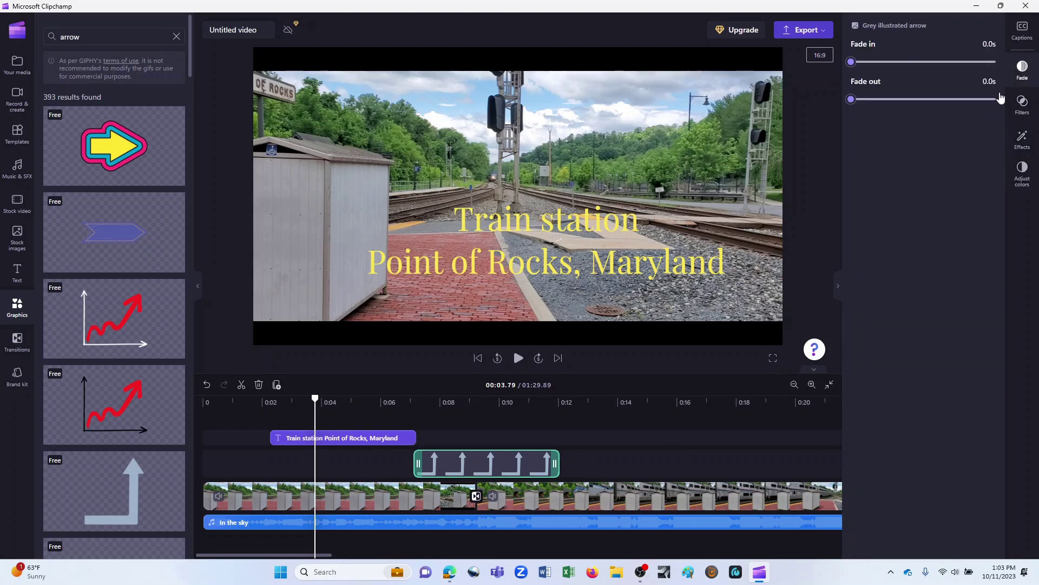
pyautogui.click(909, 62)
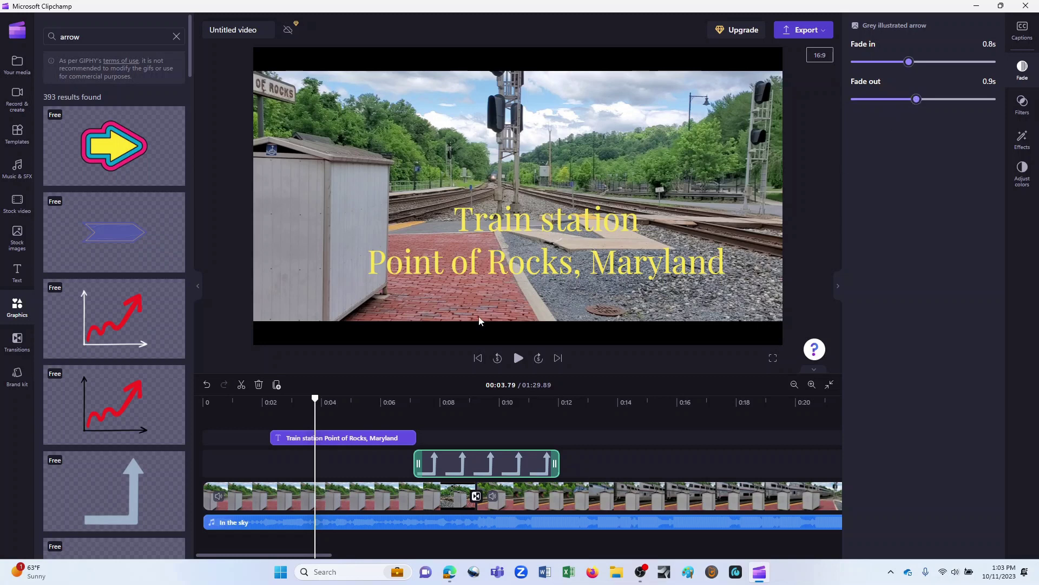
pyautogui.click(519, 358)
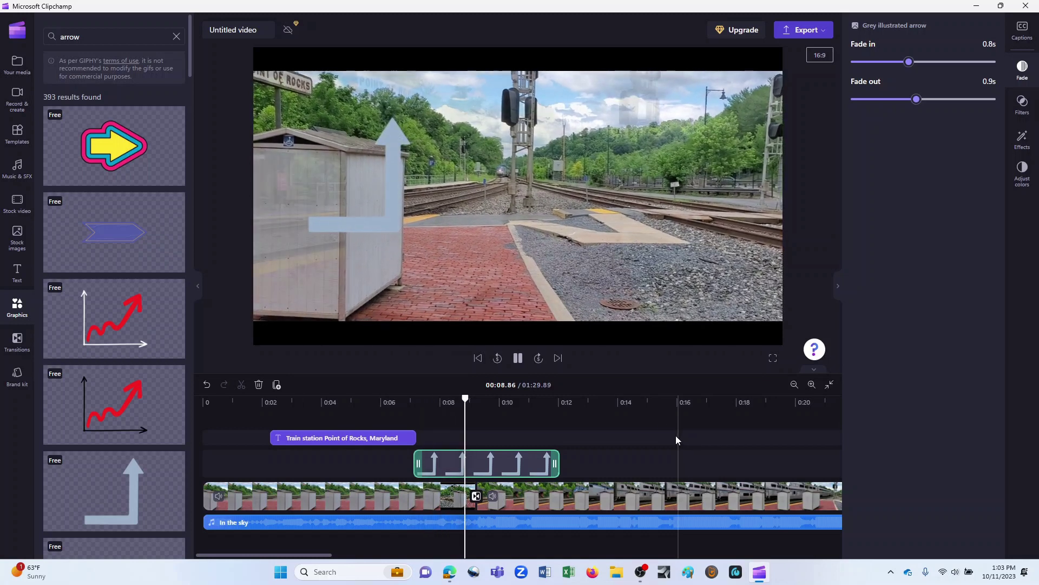
pyautogui.click(523, 359)
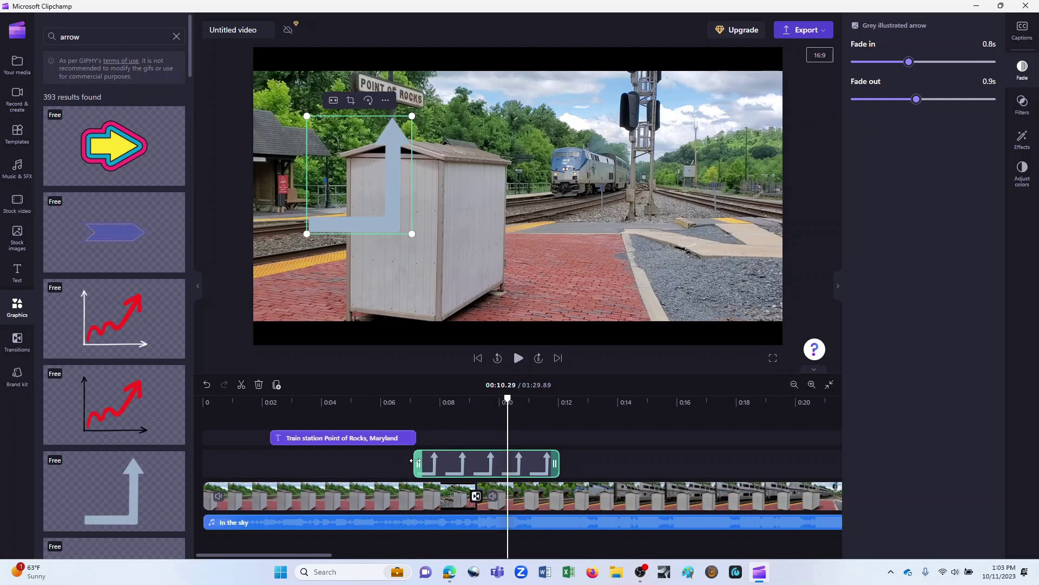
# - Trim the arrow clip to start around 0:09, extend its end, and preview the timing
pyautogui.moveTo(416, 462); pyautogui.dragTo(476, 463)
pyautogui.click(432, 401)
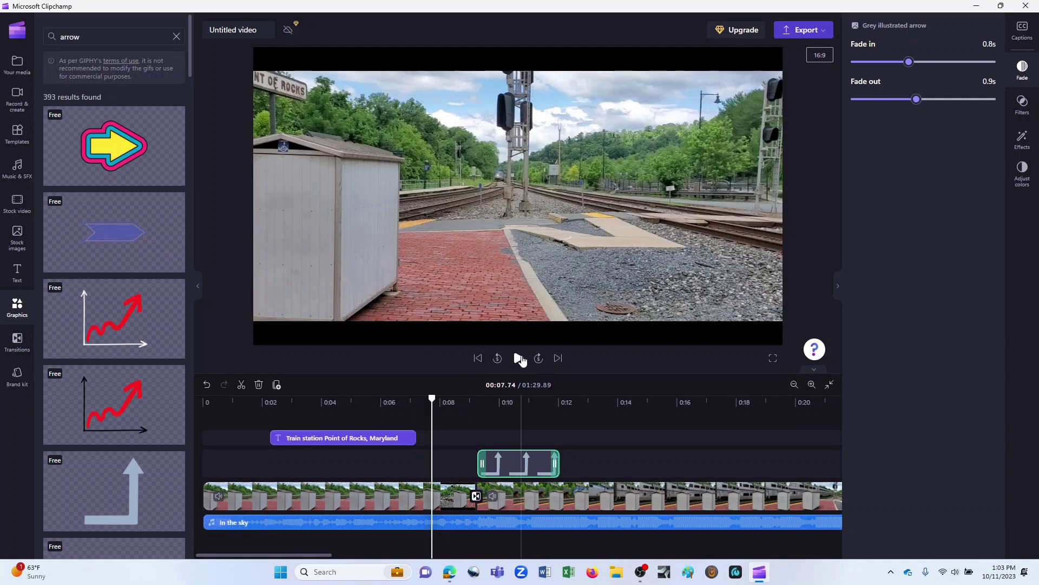
pyautogui.click(520, 359)
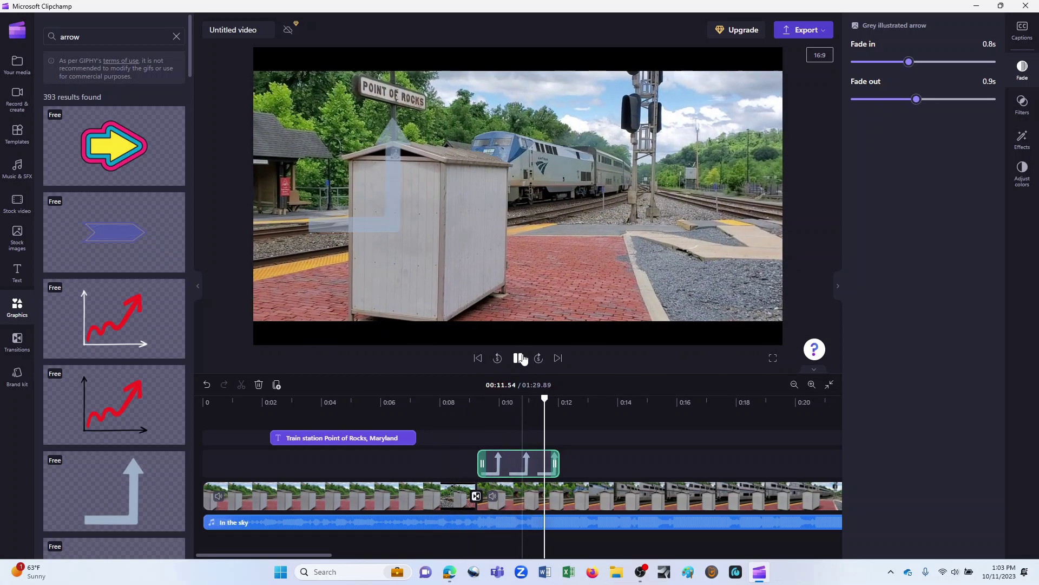
pyautogui.press('space')
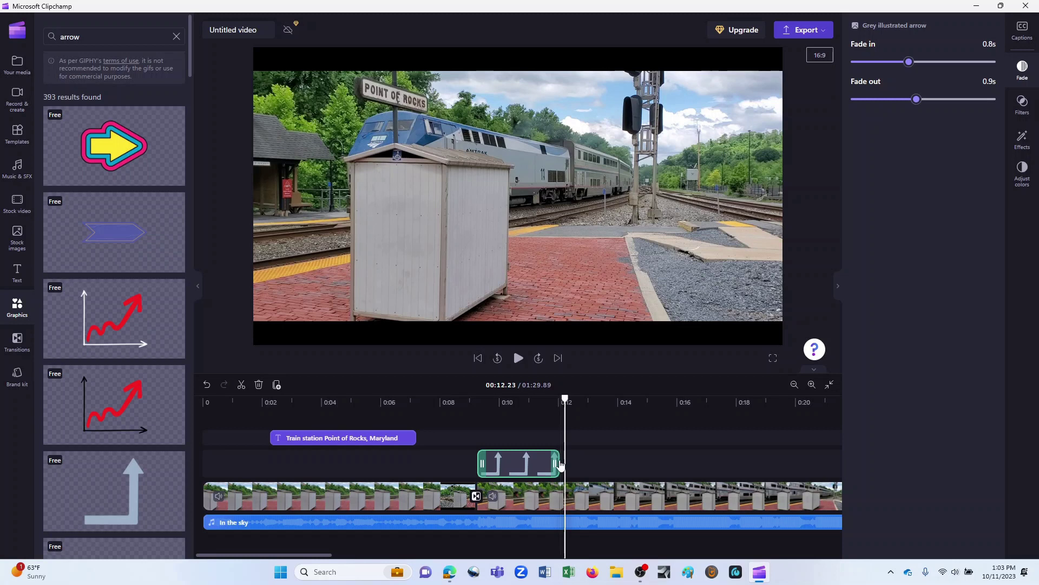
pyautogui.moveTo(560, 467); pyautogui.dragTo(647, 464)
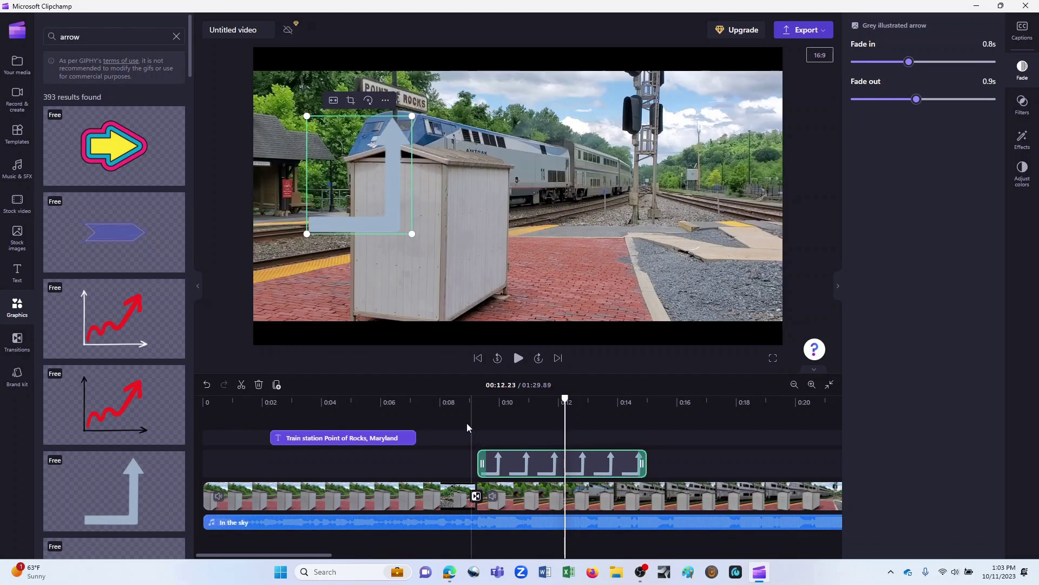
pyautogui.click(460, 424)
pyautogui.click(517, 359)
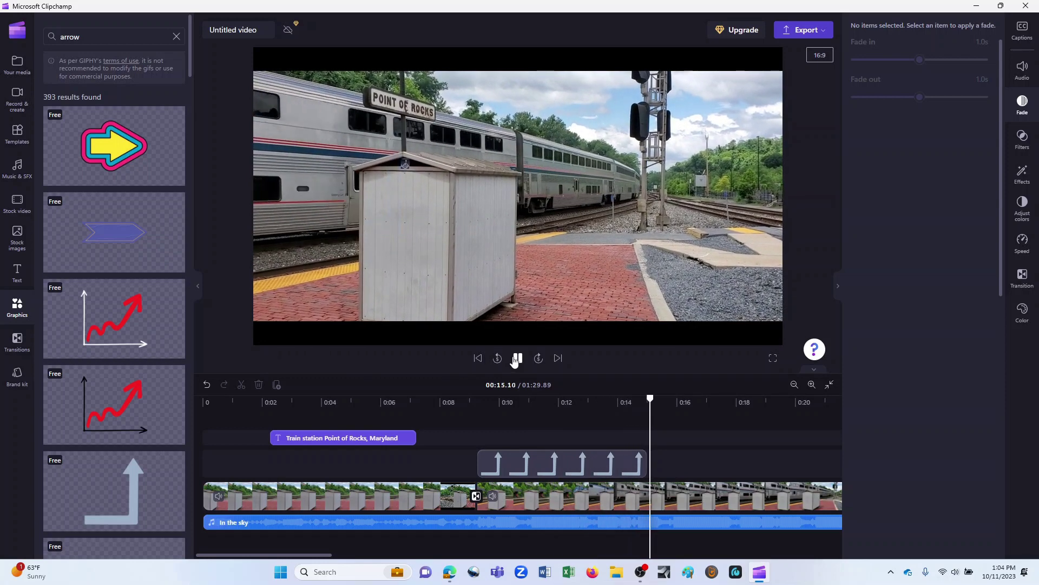
# - Pause playback at 0:16 and bring up the Record & create panel
pyautogui.click(517, 359)
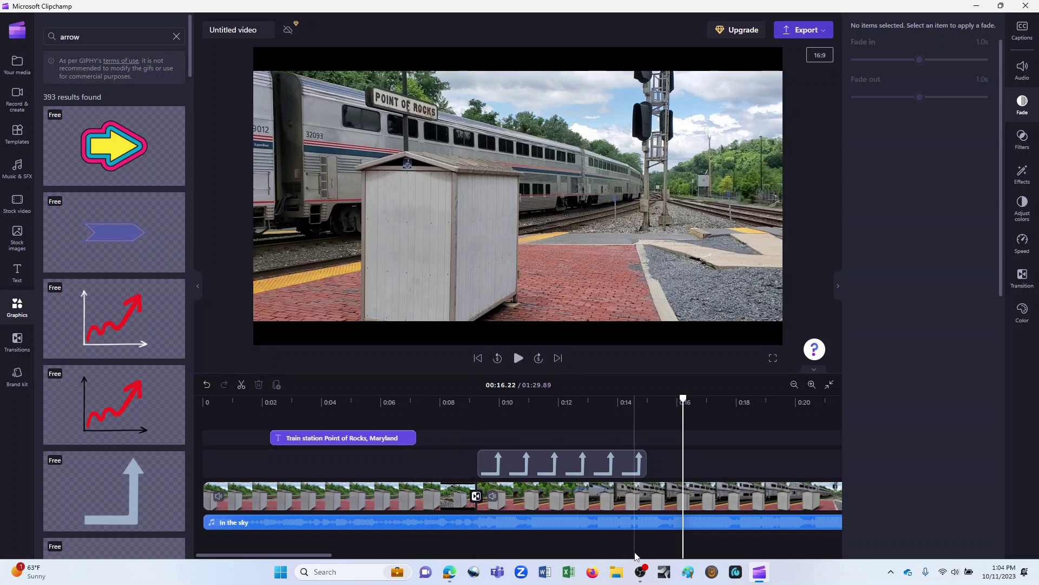
pyautogui.click(17, 104)
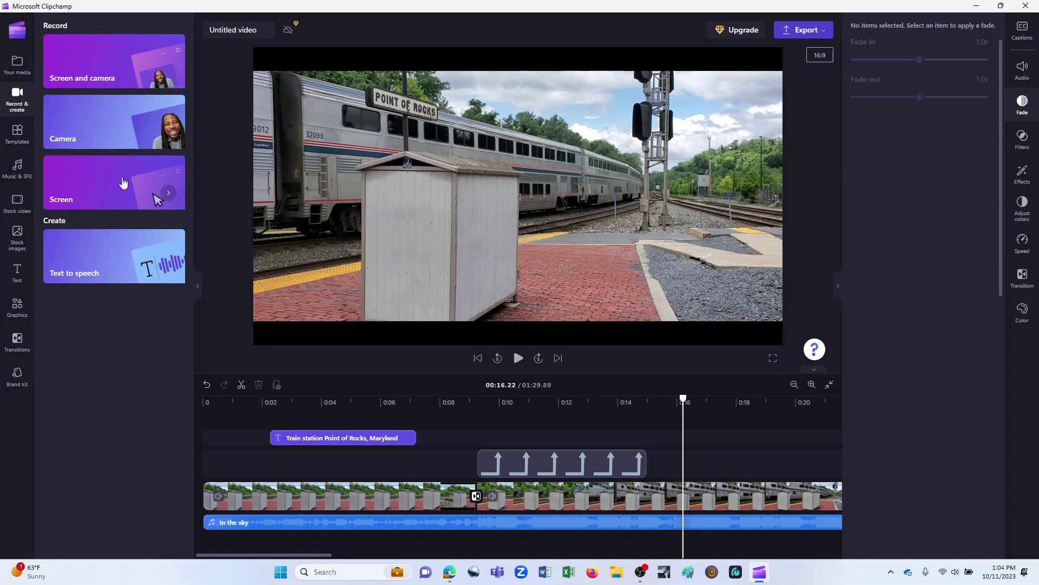
# - Try exporting, go back to fix the gap, and zoom the timeline in on it
pyautogui.click(807, 34)
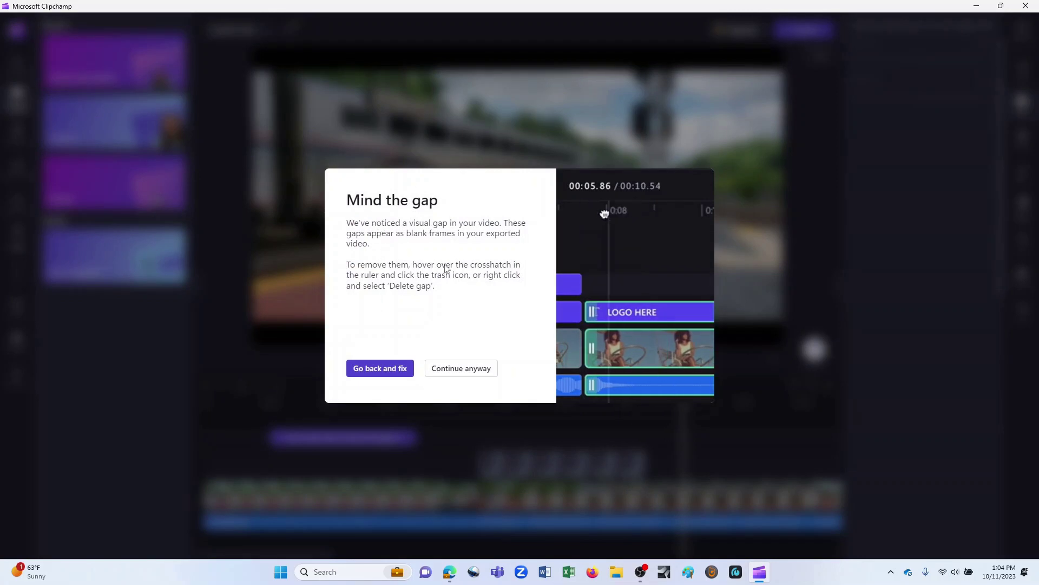
pyautogui.click(382, 368)
pyautogui.hscroll(5, 600, 427)
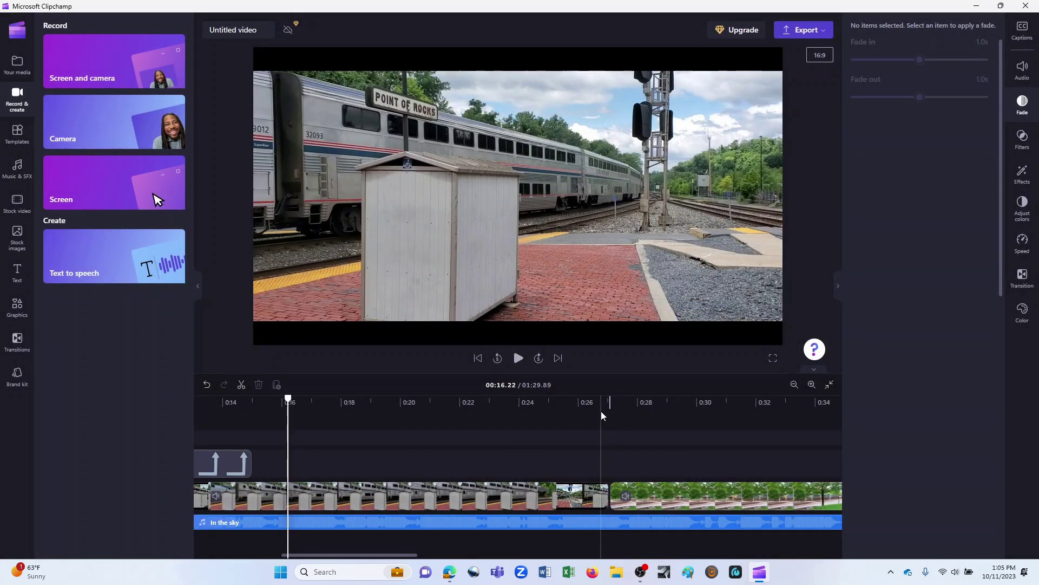
pyautogui.click(811, 384)
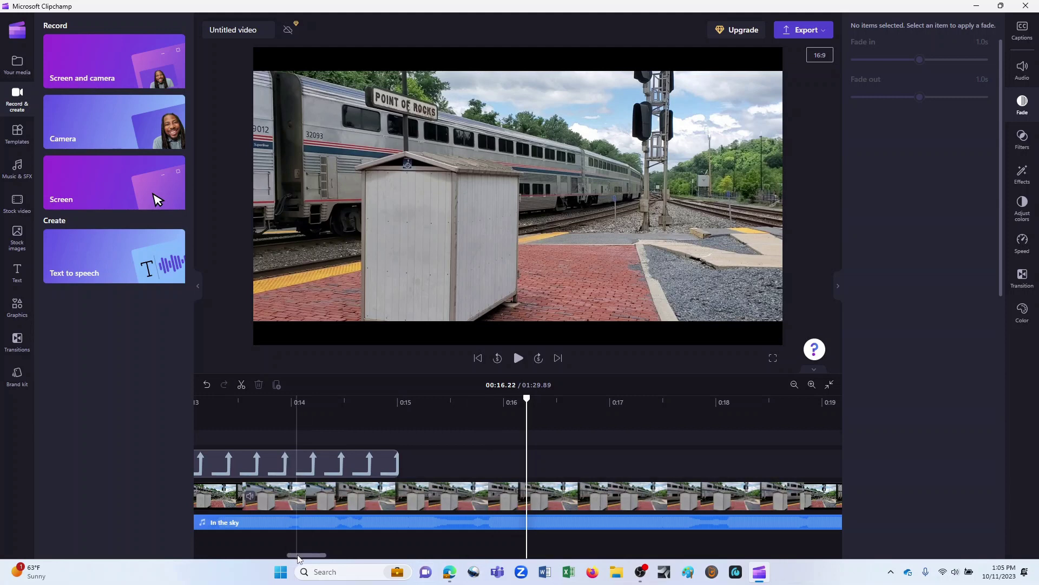
pyautogui.moveTo(303, 556); pyautogui.dragTo(386, 558)
pyautogui.click(527, 501)
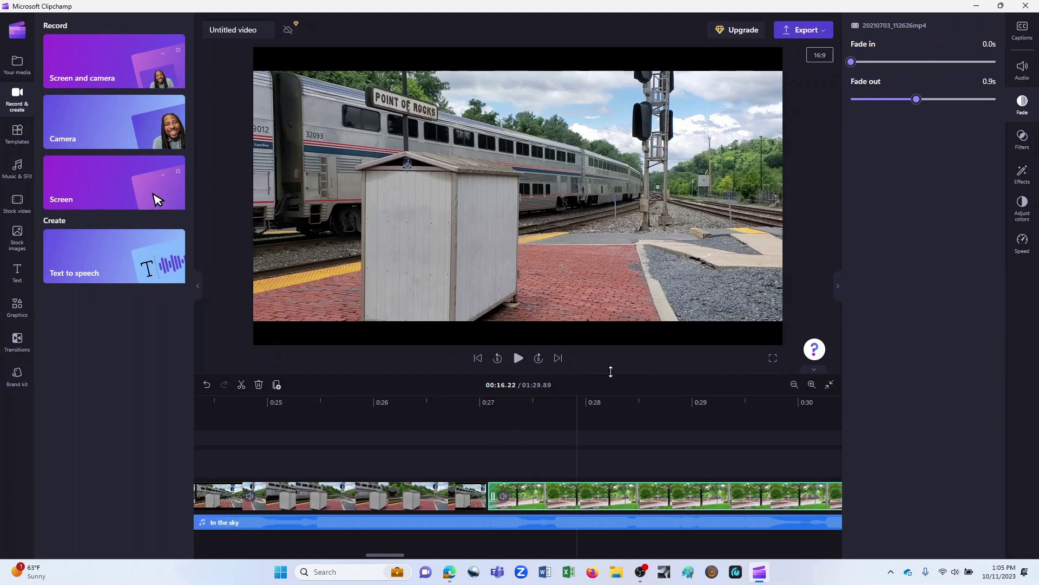
# - Delete all visual gaps so the tree clip directly follows the platform clip
pyautogui.moveTo(544, 495); pyautogui.dragTo(552, 496)
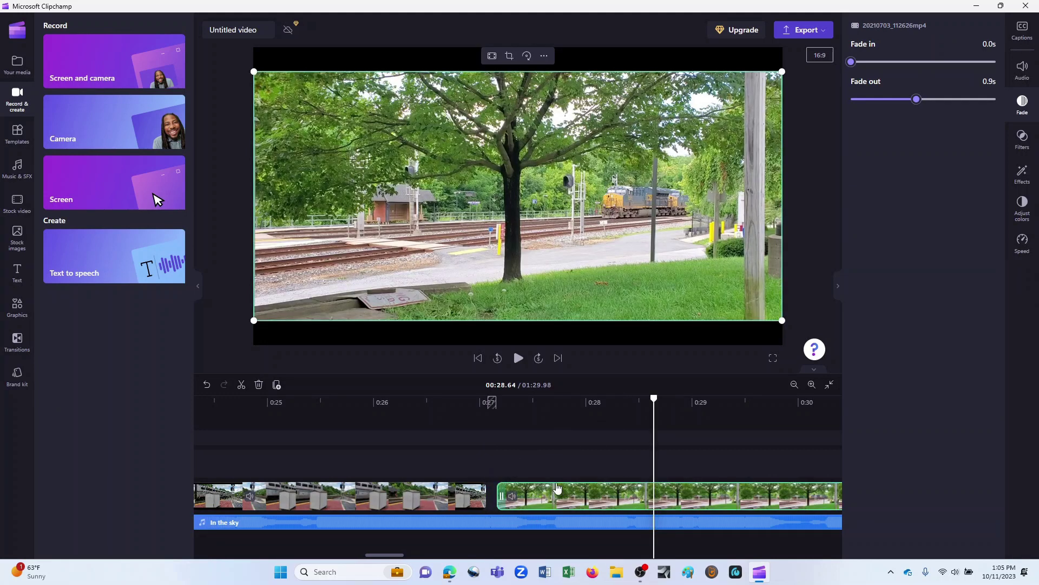
pyautogui.rightClick(553, 465)
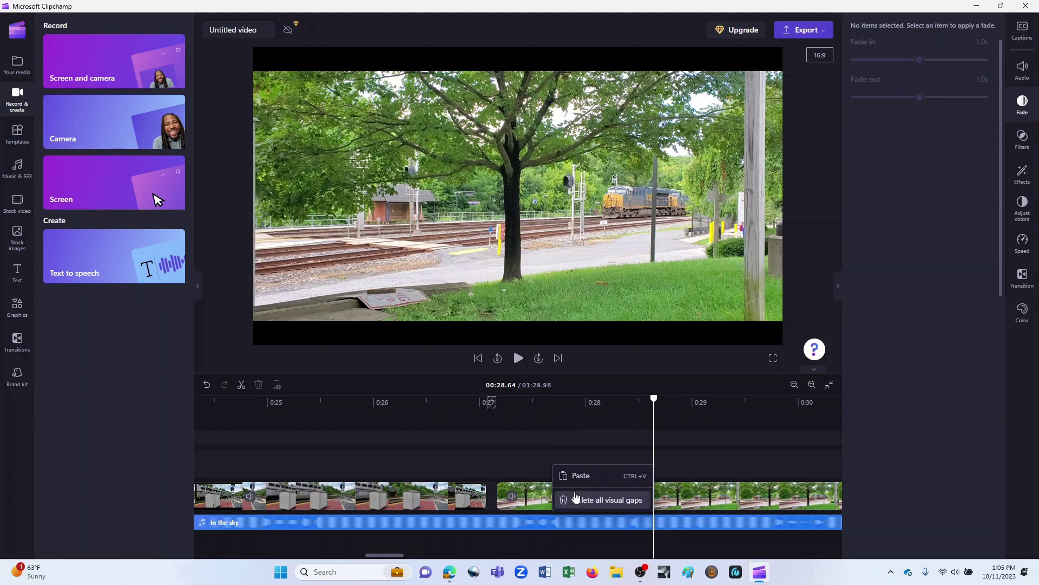
pyautogui.click(576, 502)
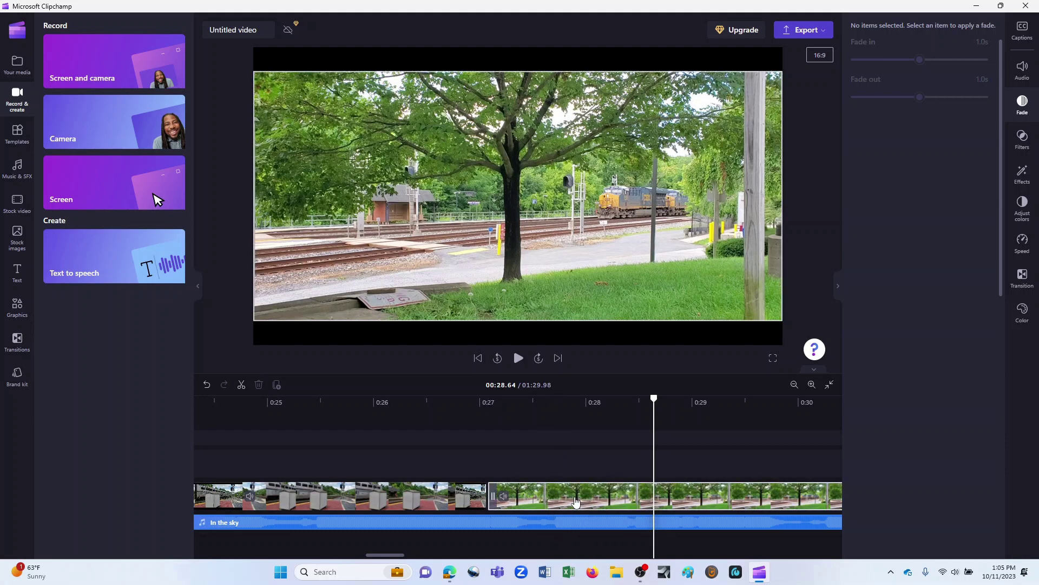
# - Export the video at 1080p quality
pyautogui.click(801, 167)
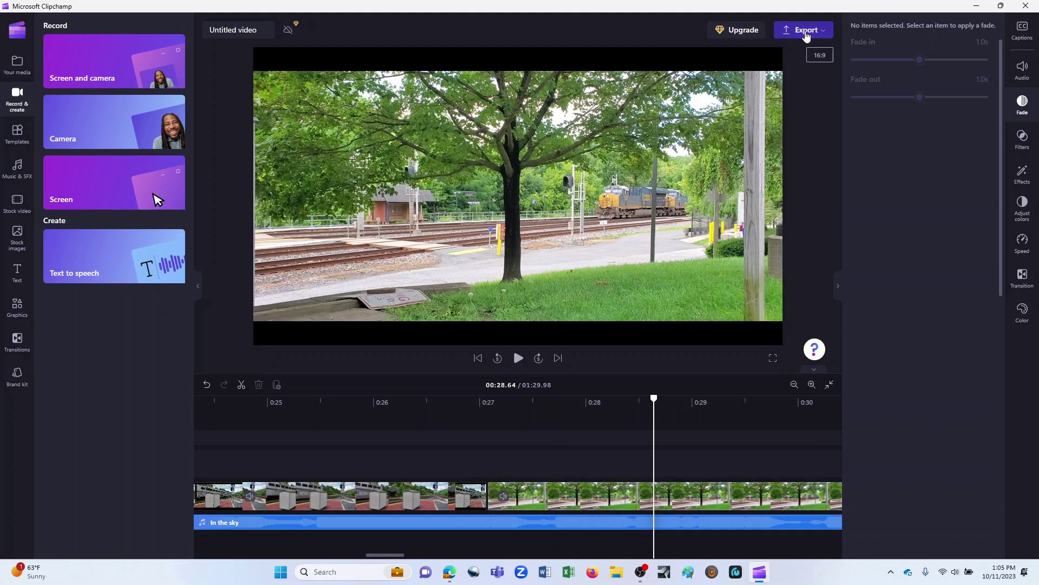
pyautogui.click(807, 33)
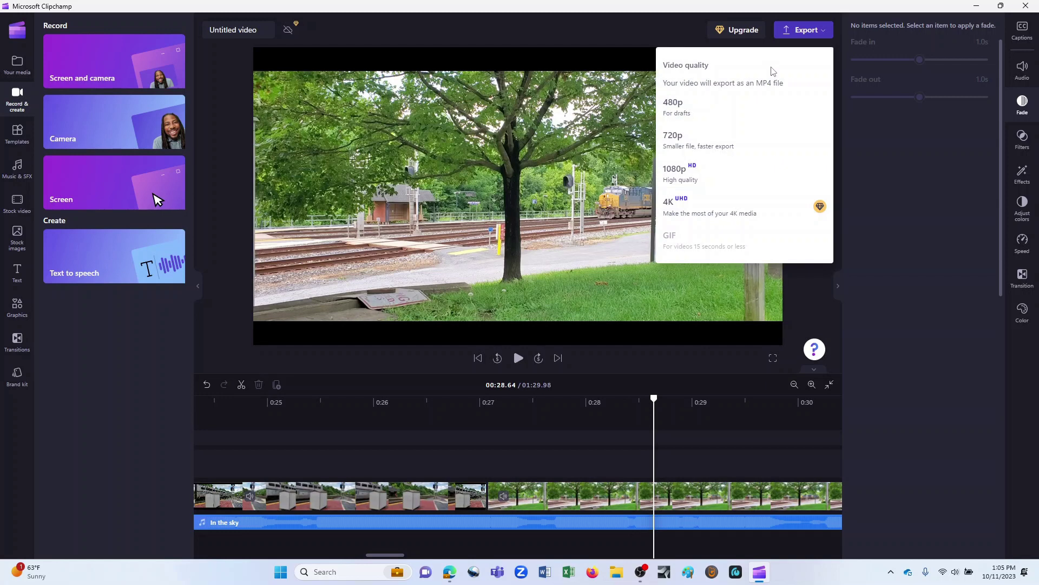
pyautogui.click(683, 179)
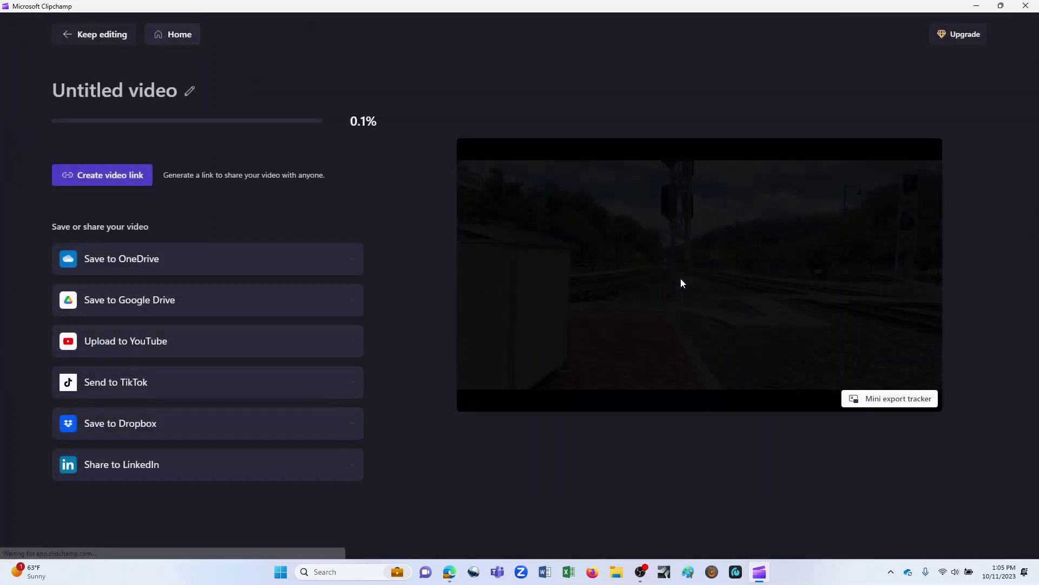